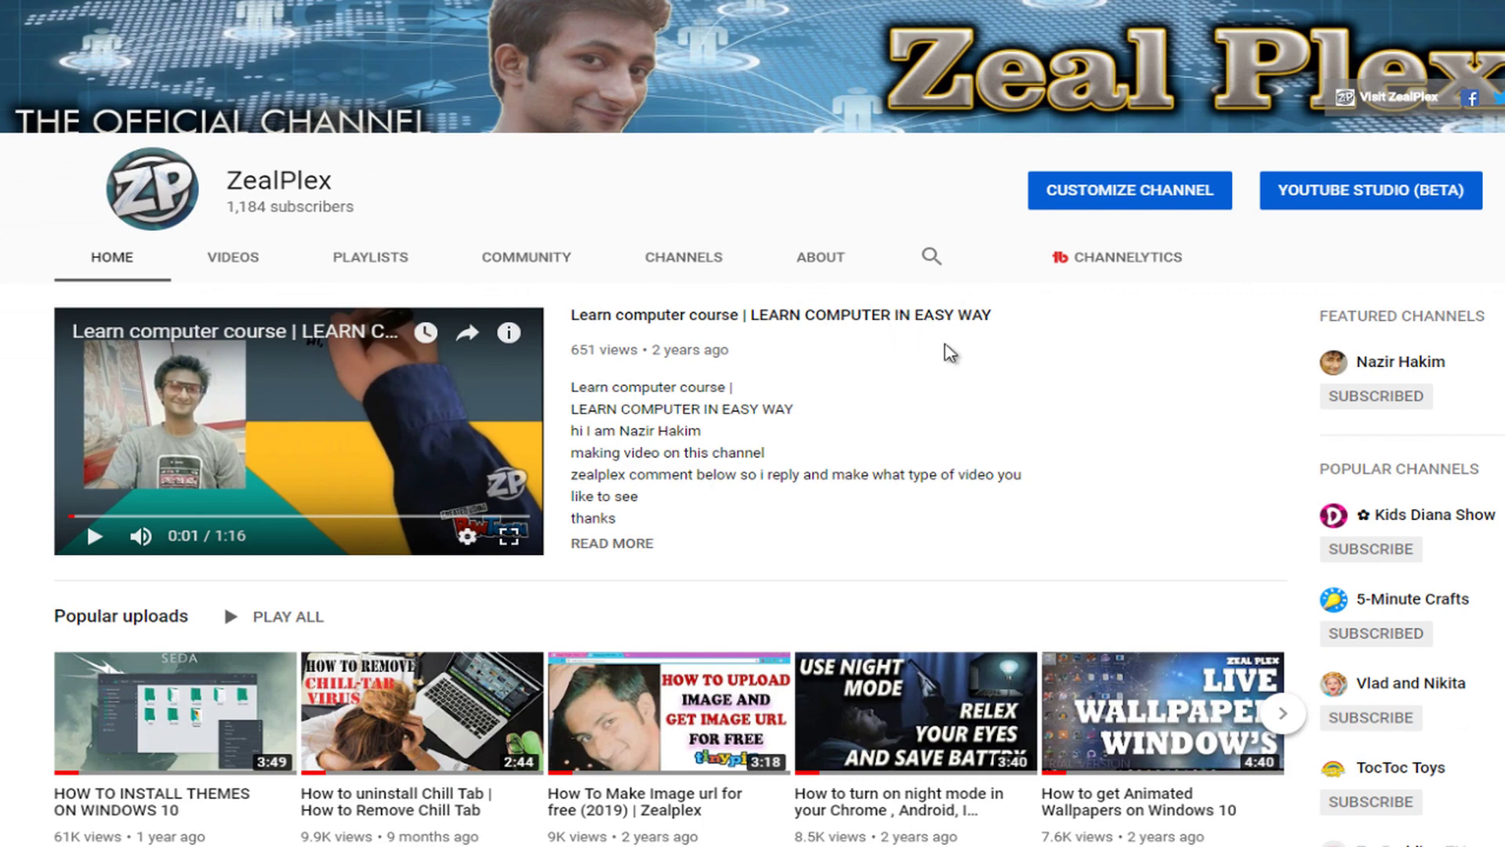
scroll(948, 354, down, 1)
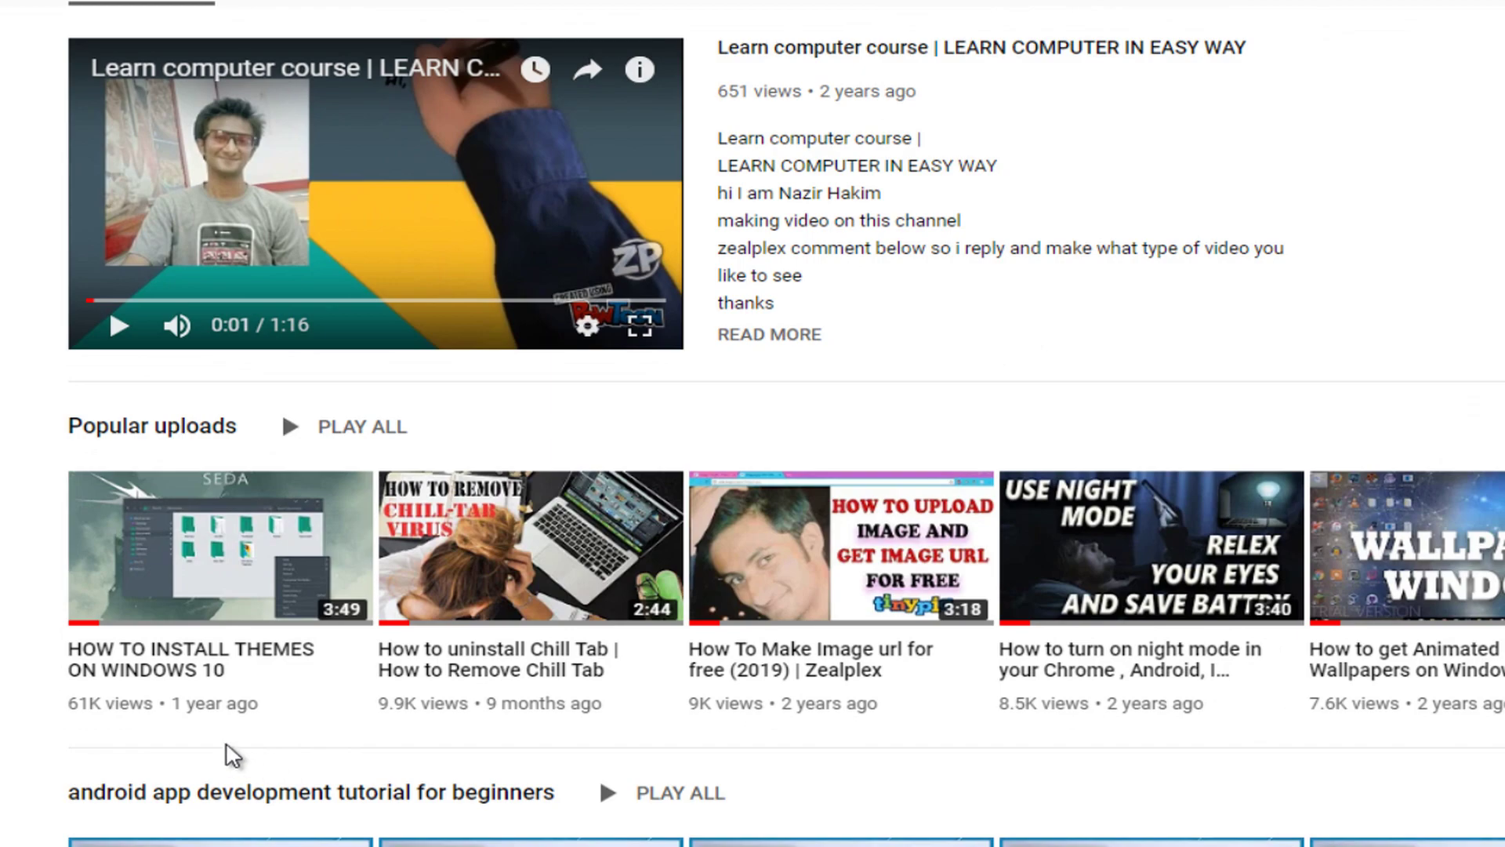
- Scroll the ZealPlex channel to Popular uploads and open 'HOW TO INSTALL THEMES ON WINDOWS 10'
drag(259, 708, 208, 710)
click(208, 713)
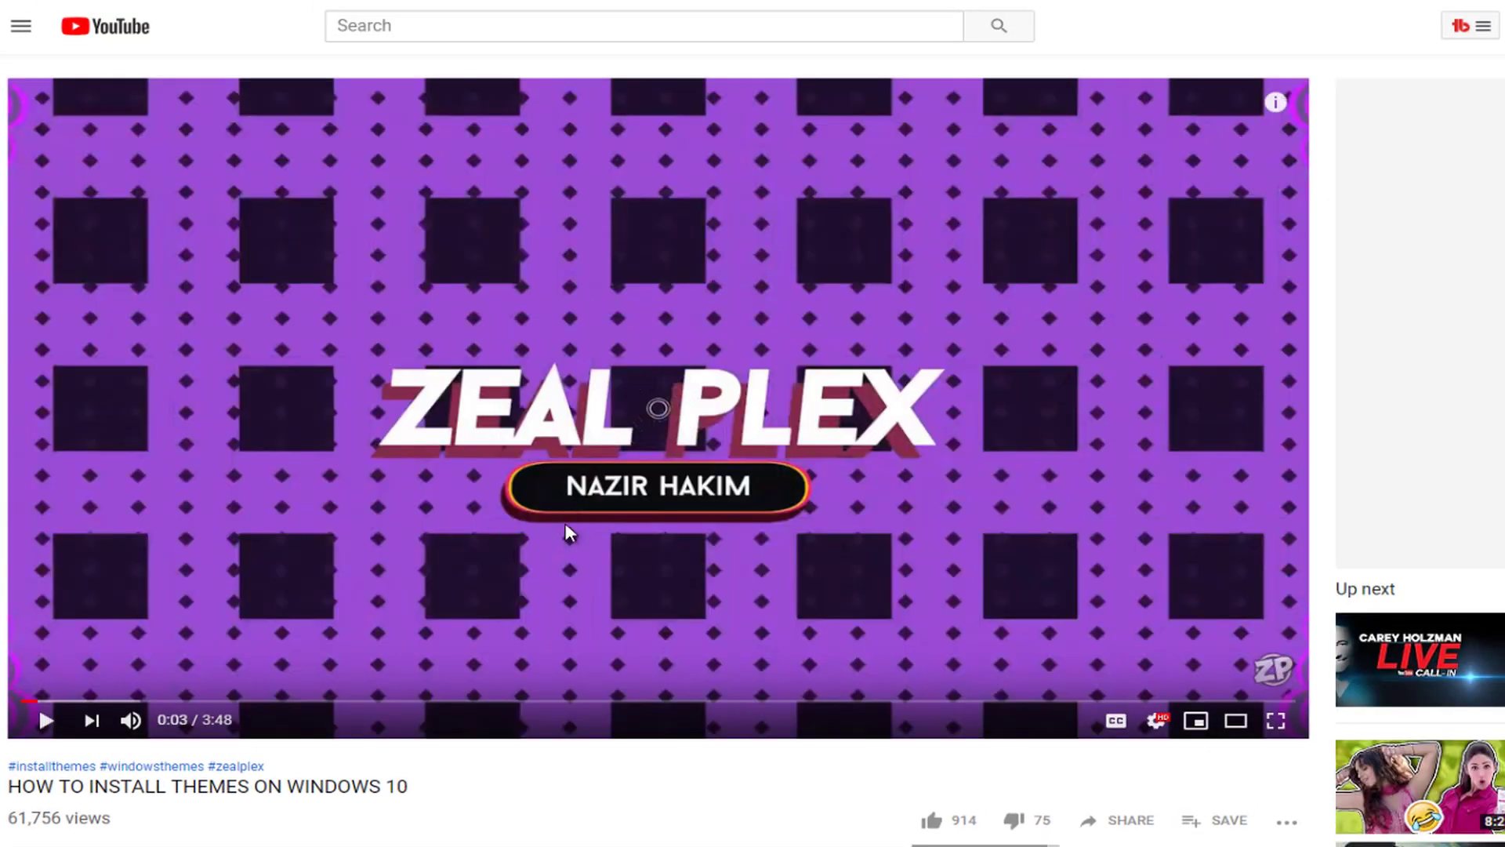
- Open the themes video's Details editor in YouTube Studio and look over its tags
scroll(840, 561, down, 1)
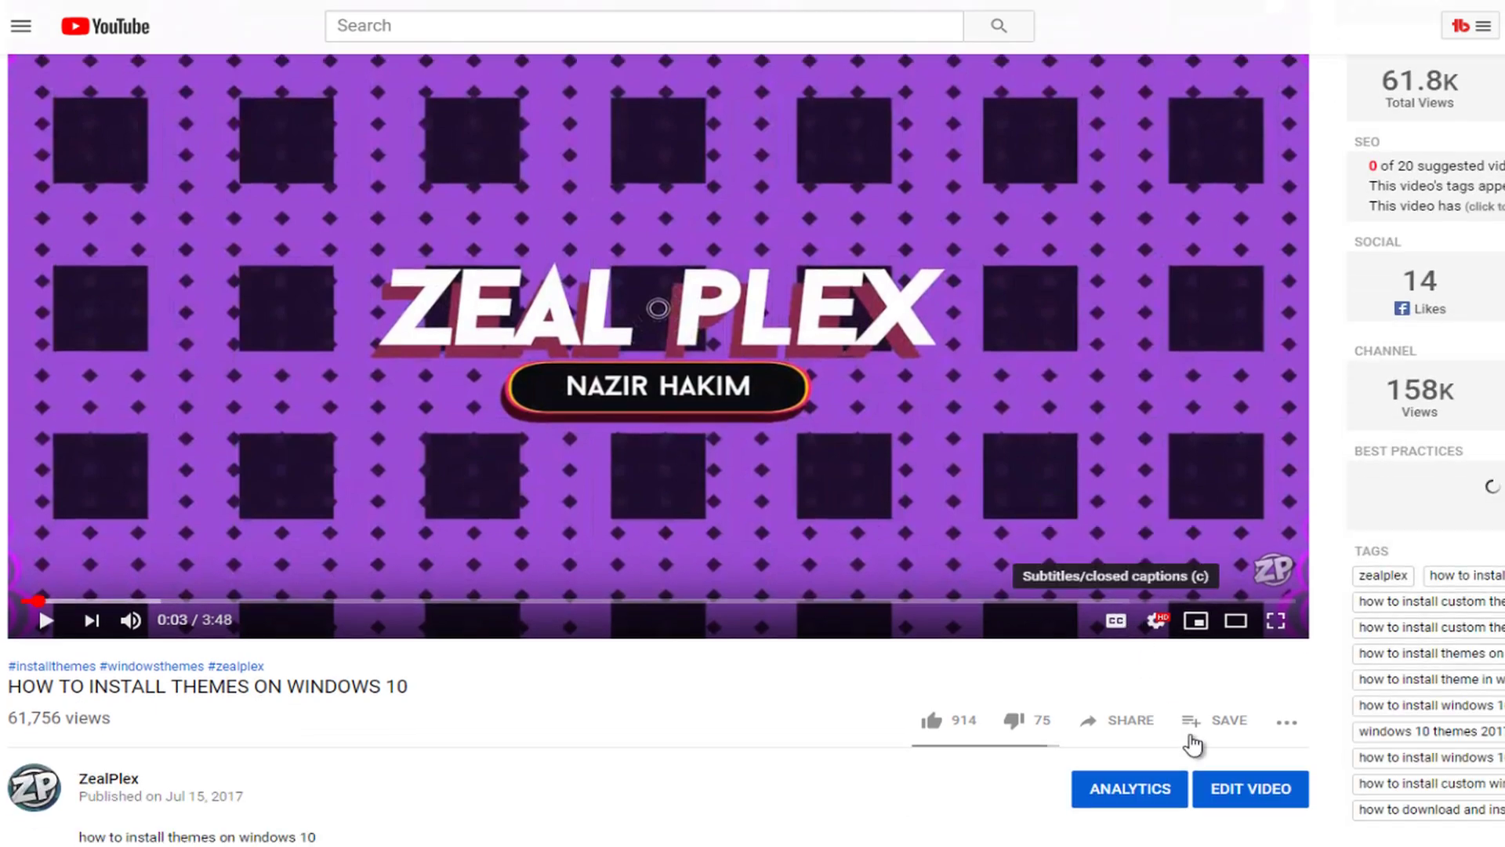
click(1249, 807)
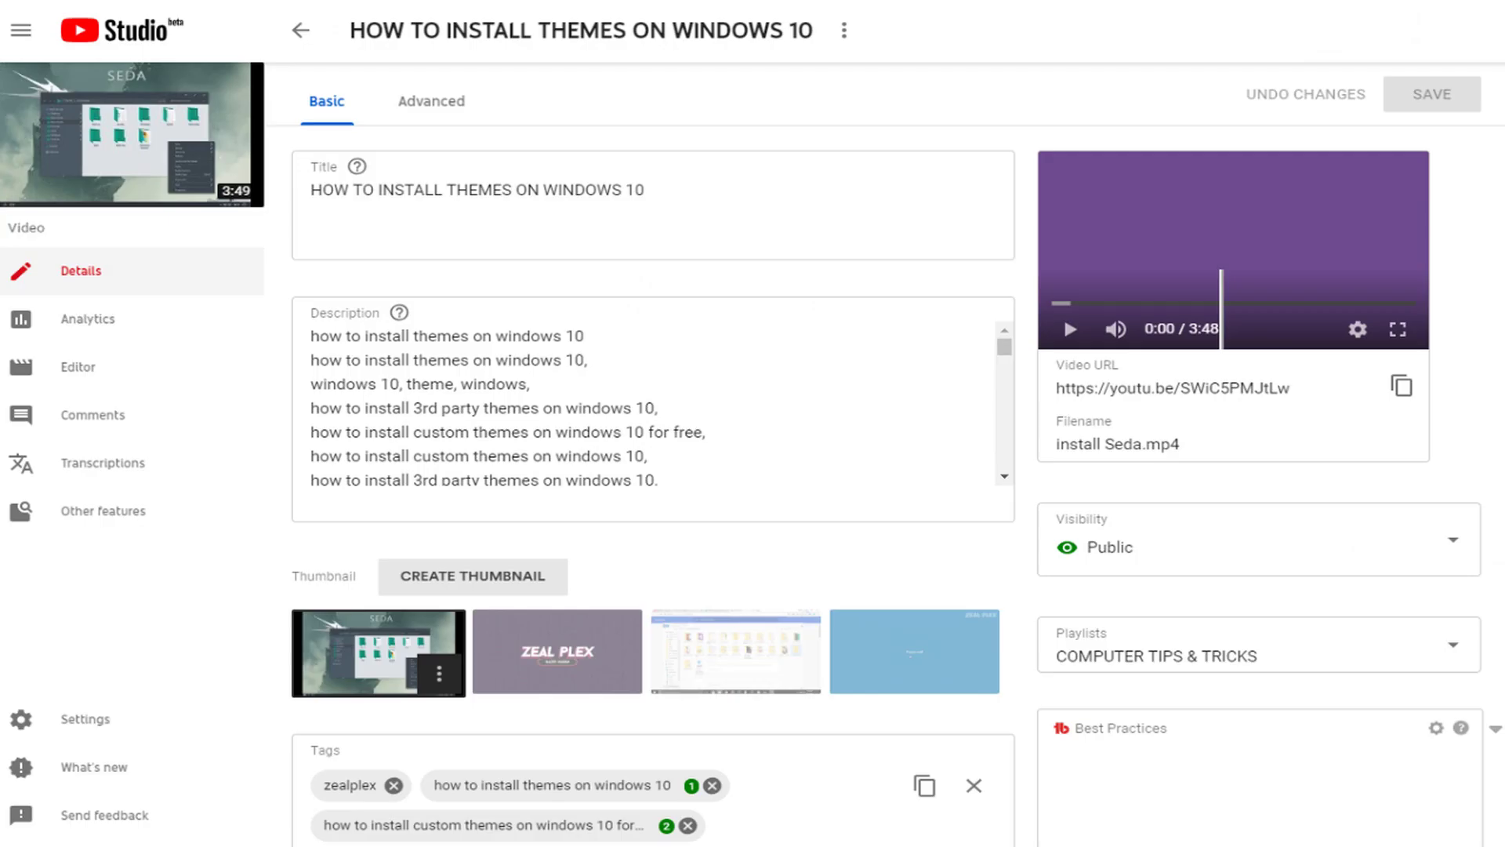
scroll(658, 471, down, 5)
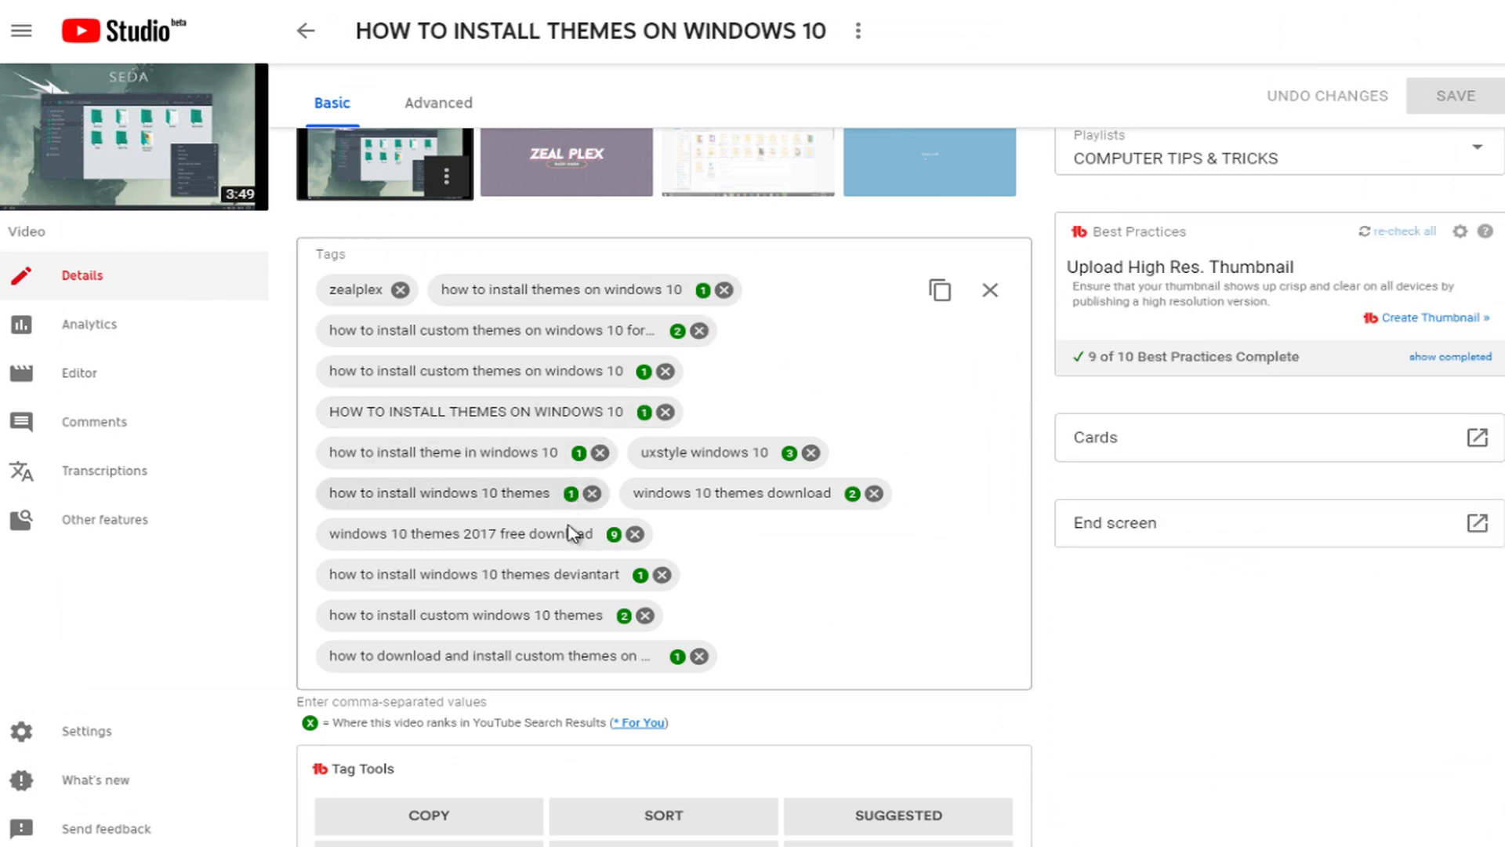
scroll(1061, 675, up, 6)
- Copy the title 'HOW TO INSTALL THEMES ON WINDOWS 10' to the clipboard
triple_click(673, 191)
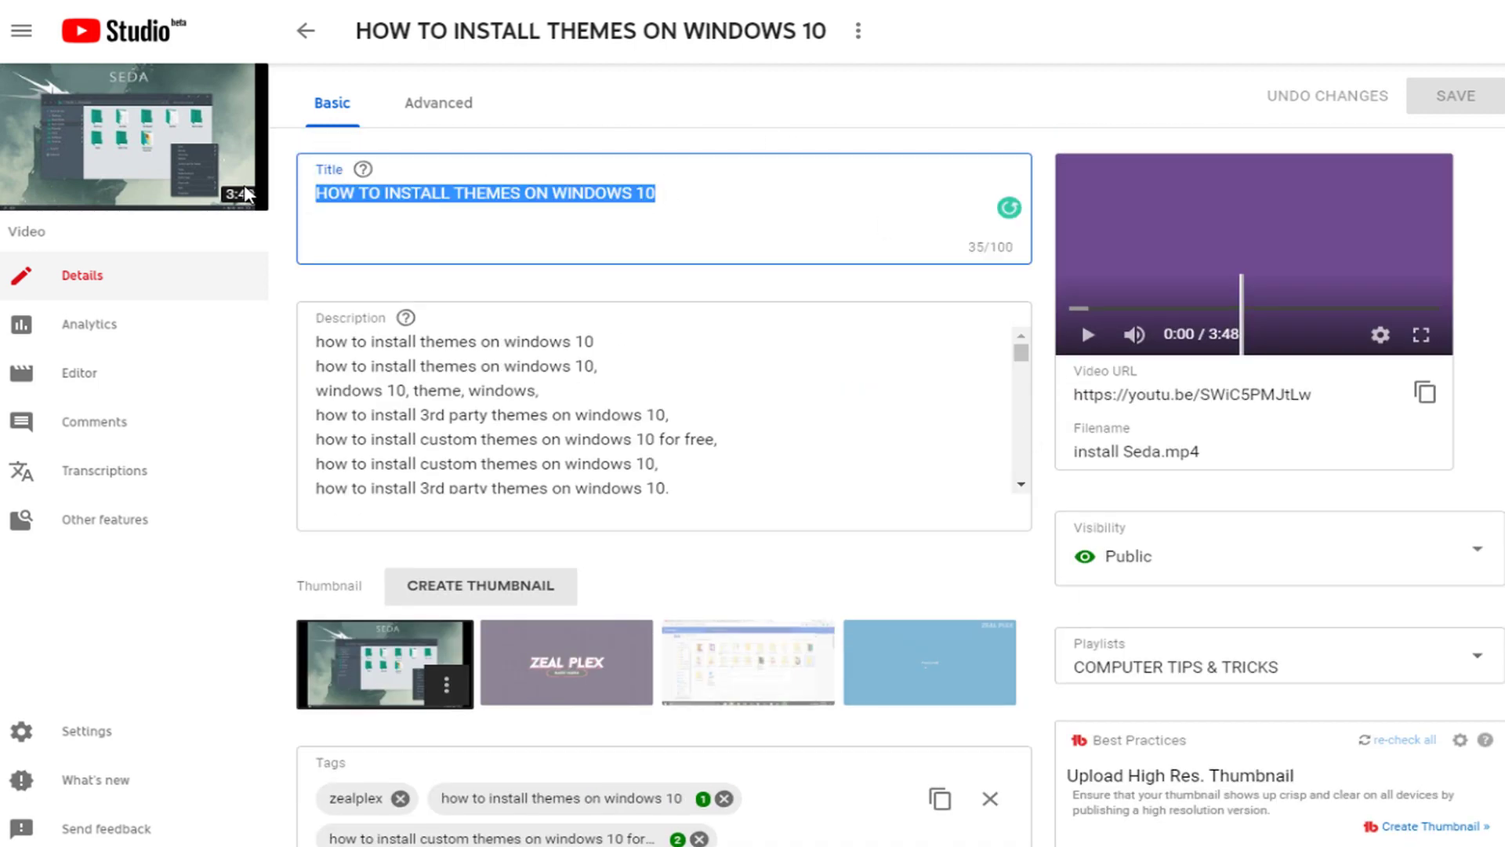
right_click(424, 193)
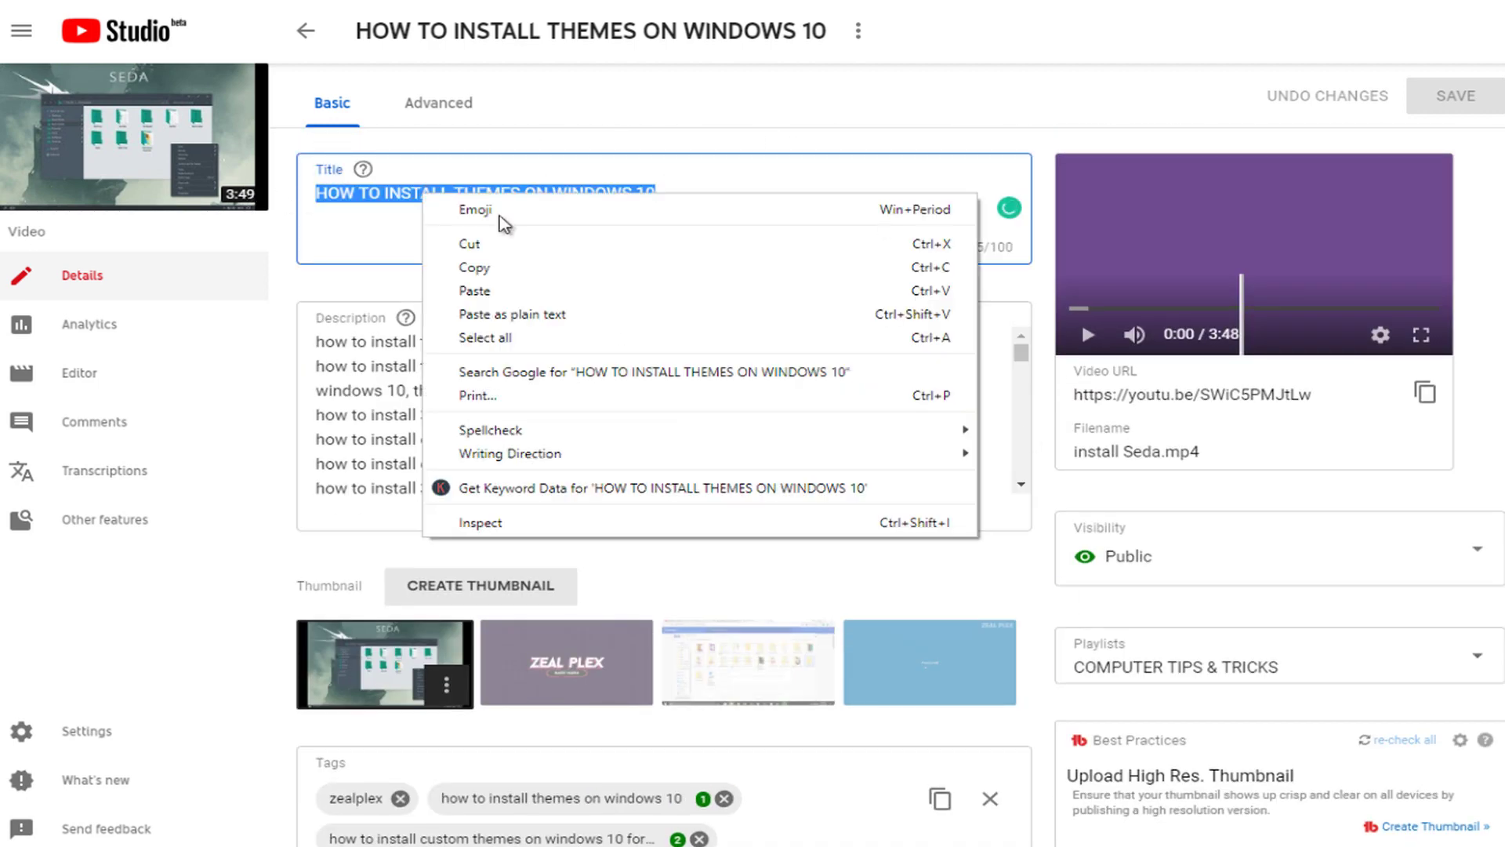
click(503, 268)
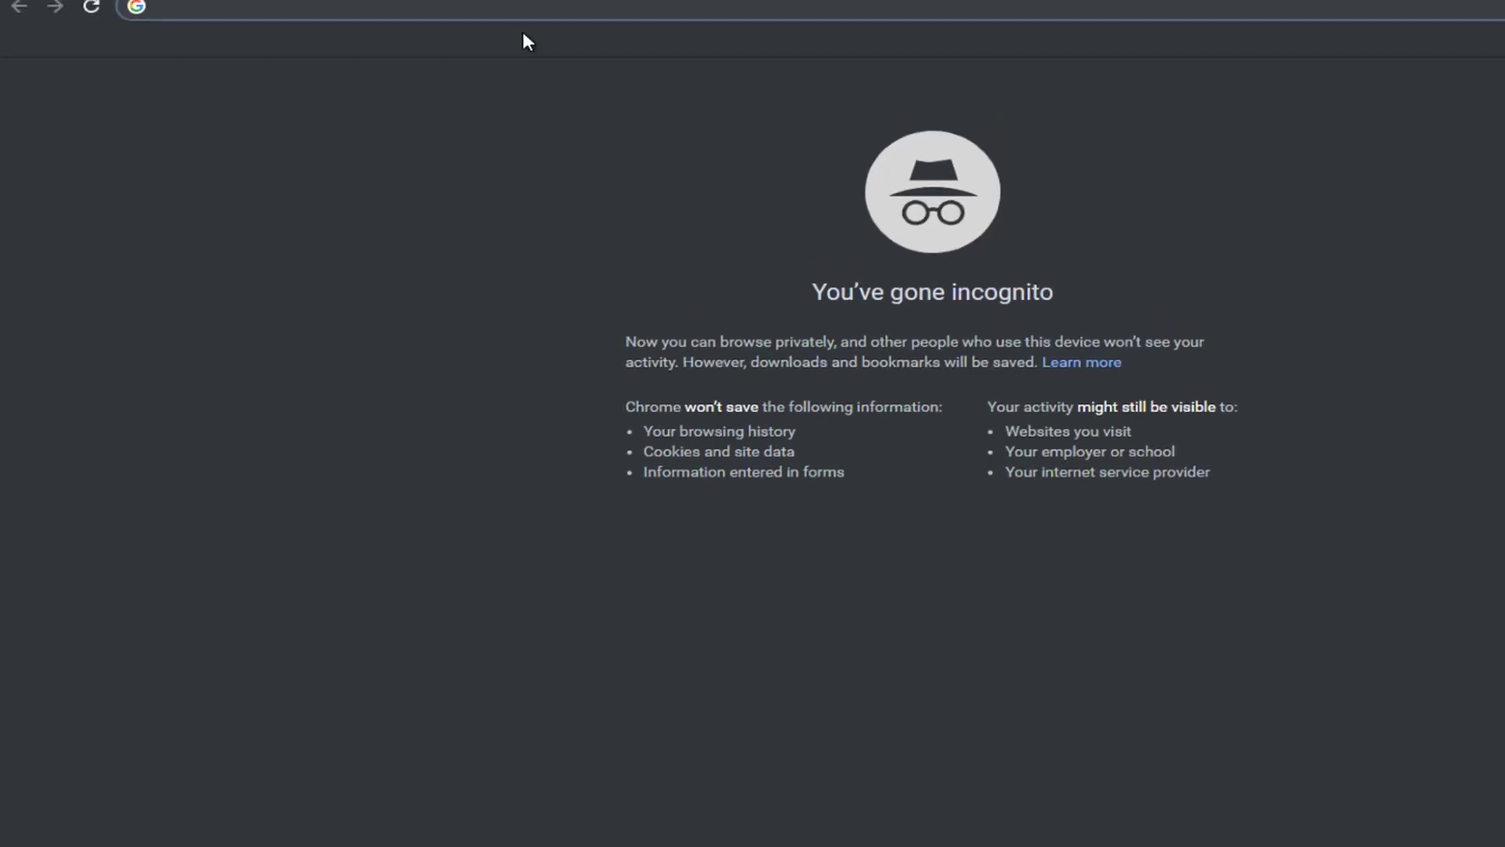
- Search Google for the copied title and filter to the Videos results
key(ctrl+v)
key(Return)
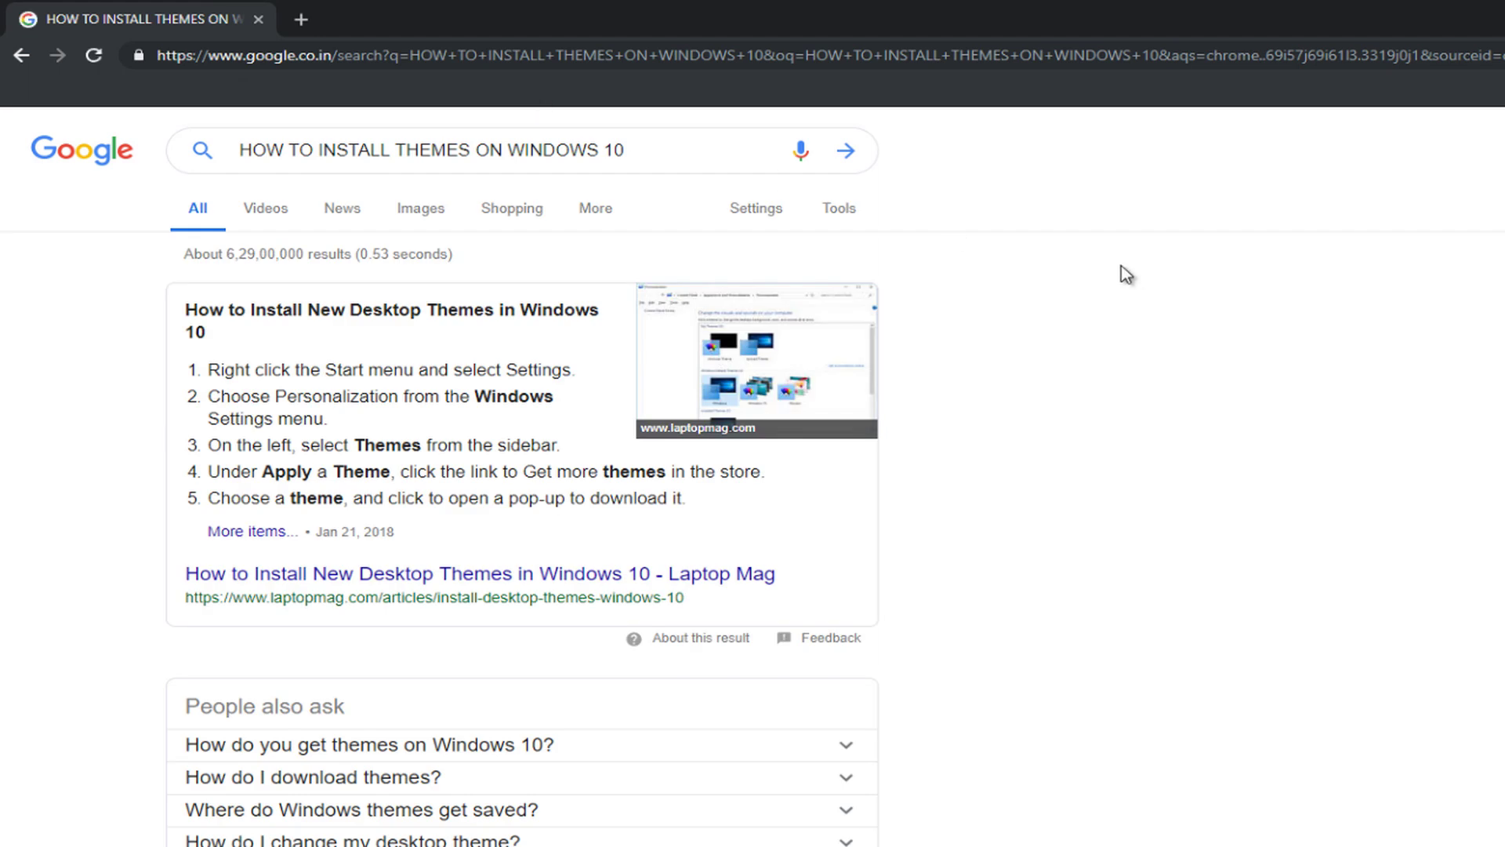
scroll(1121, 275, down, 4)
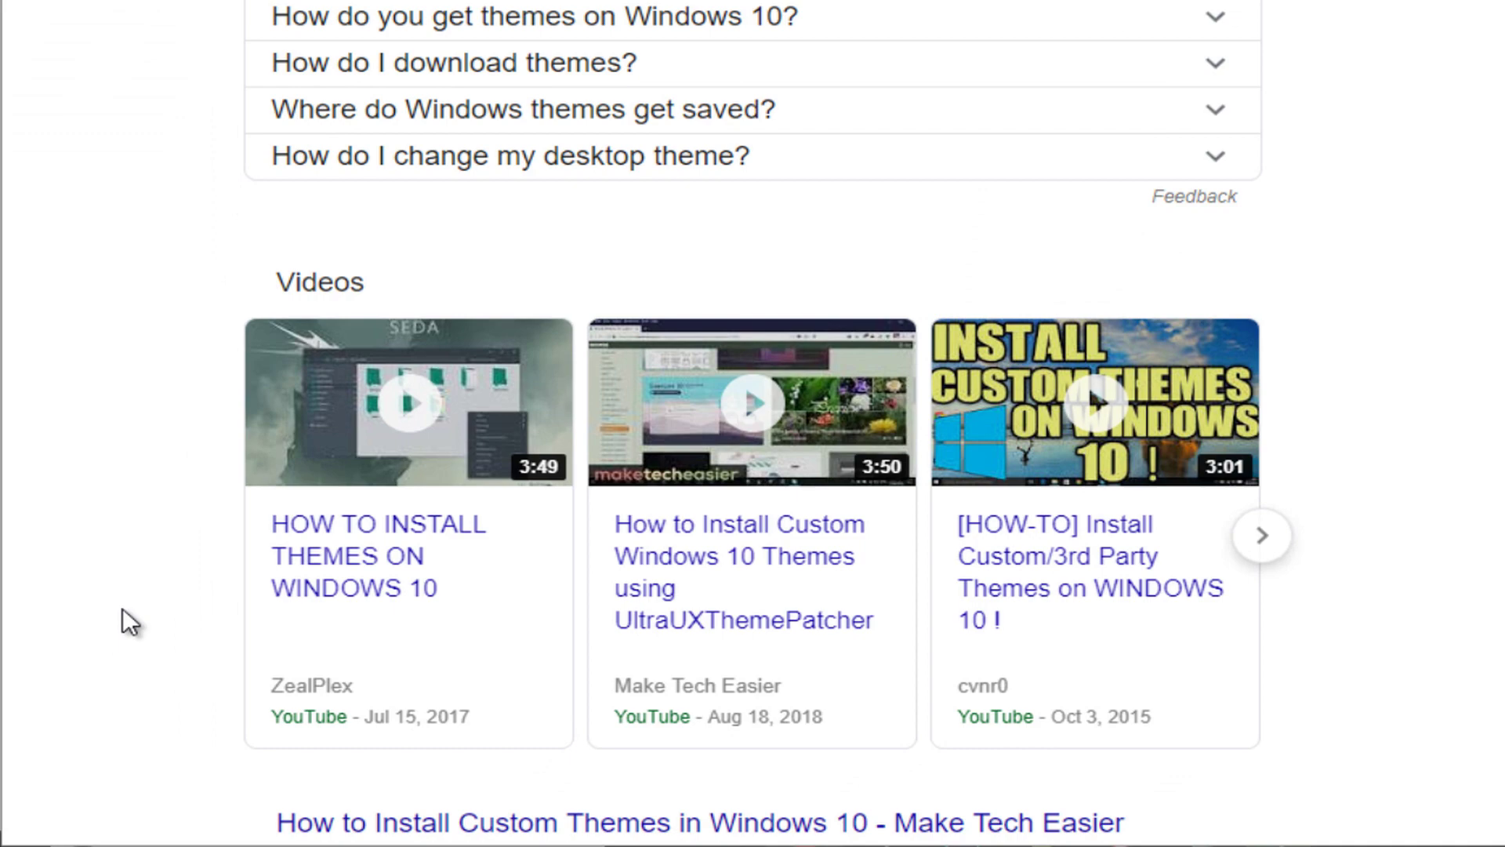
scroll(122, 609, up, 5)
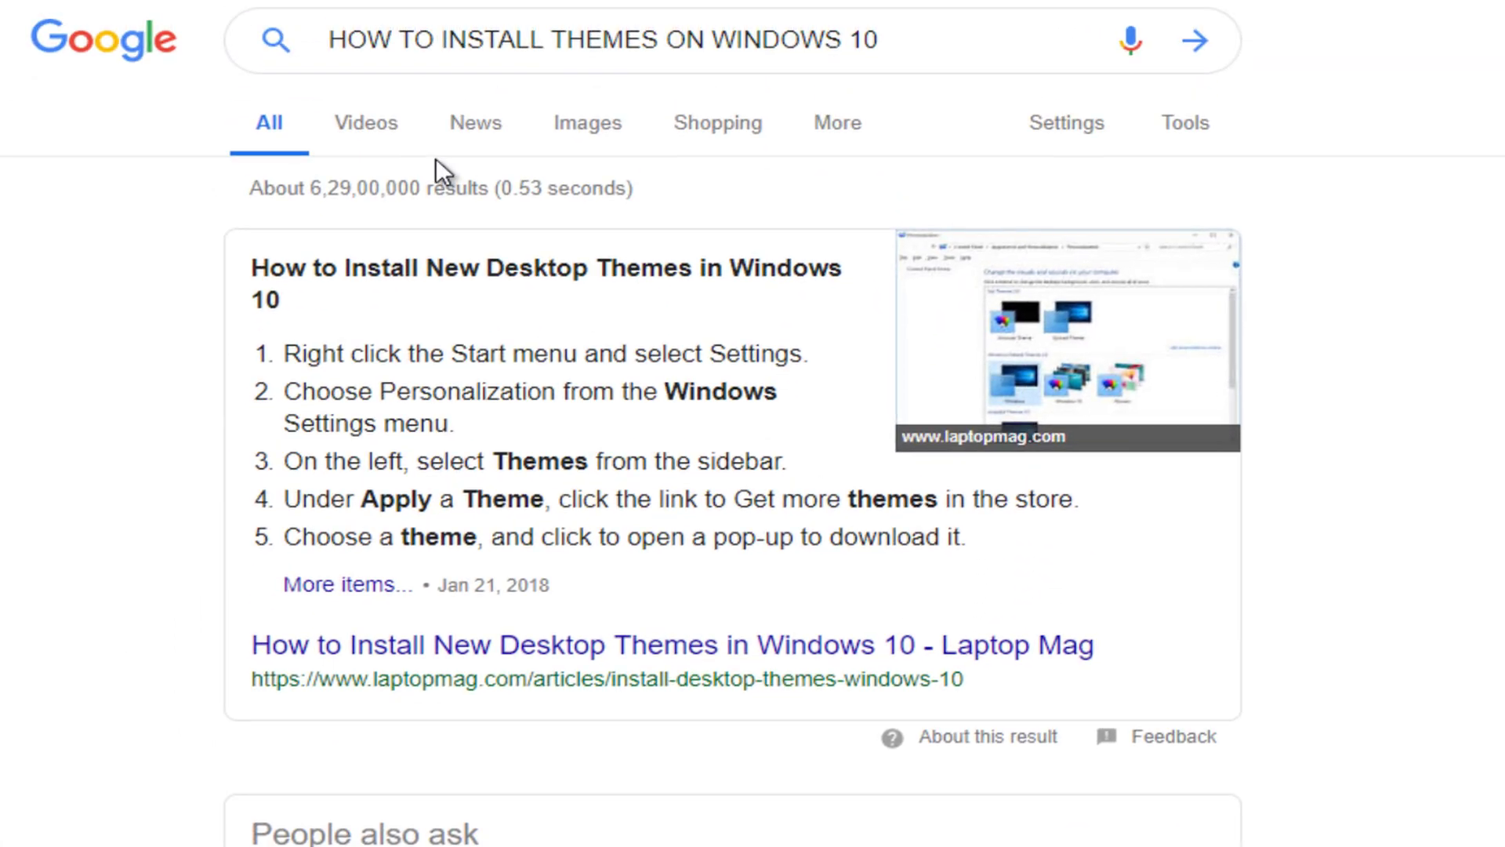
click(384, 129)
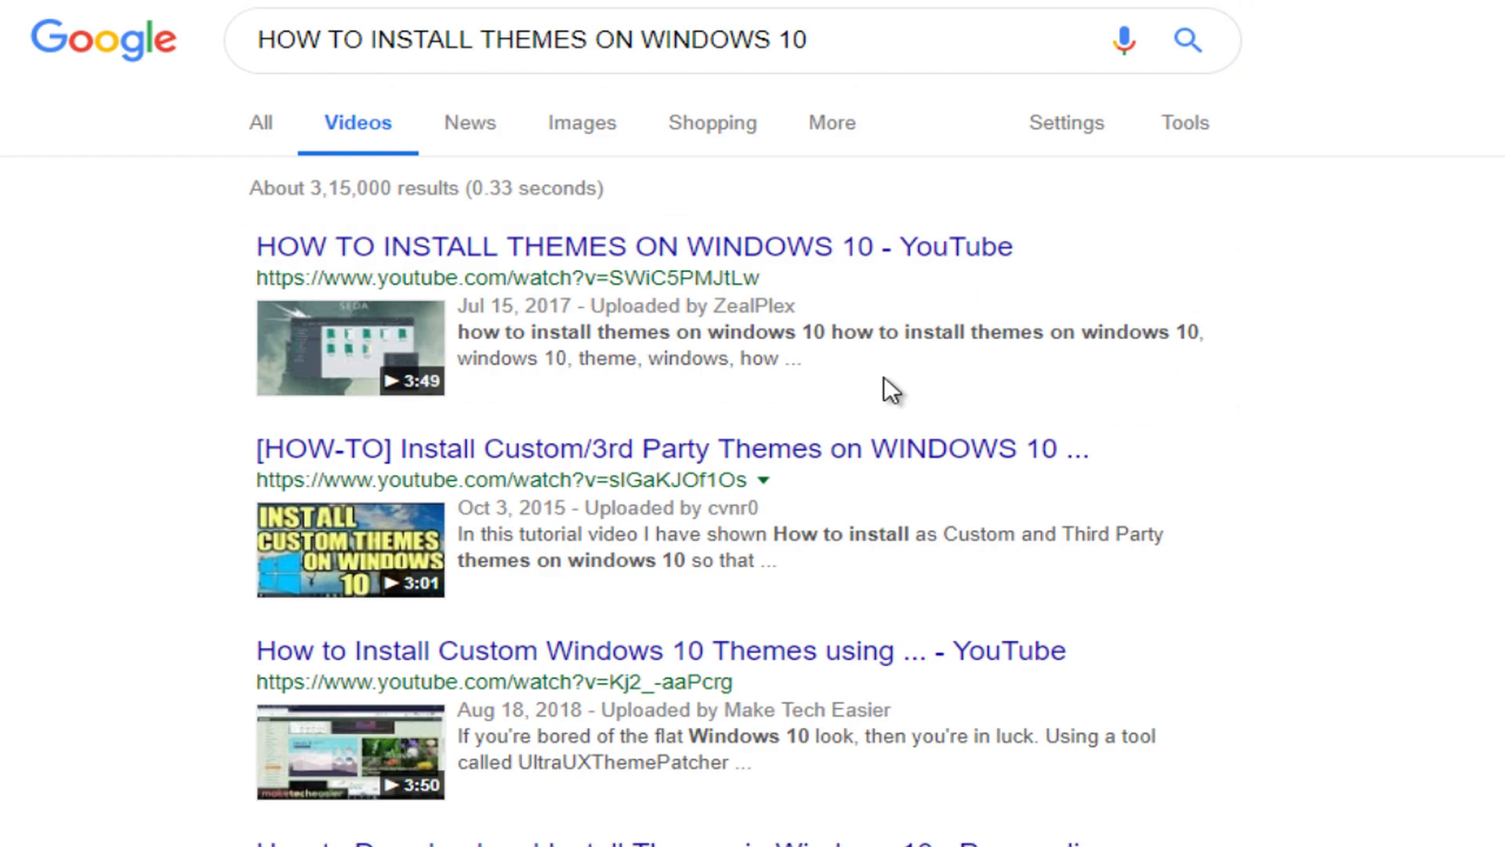
- Load youtube.com in a new private tab
click(408, 10)
text(youtube.com)
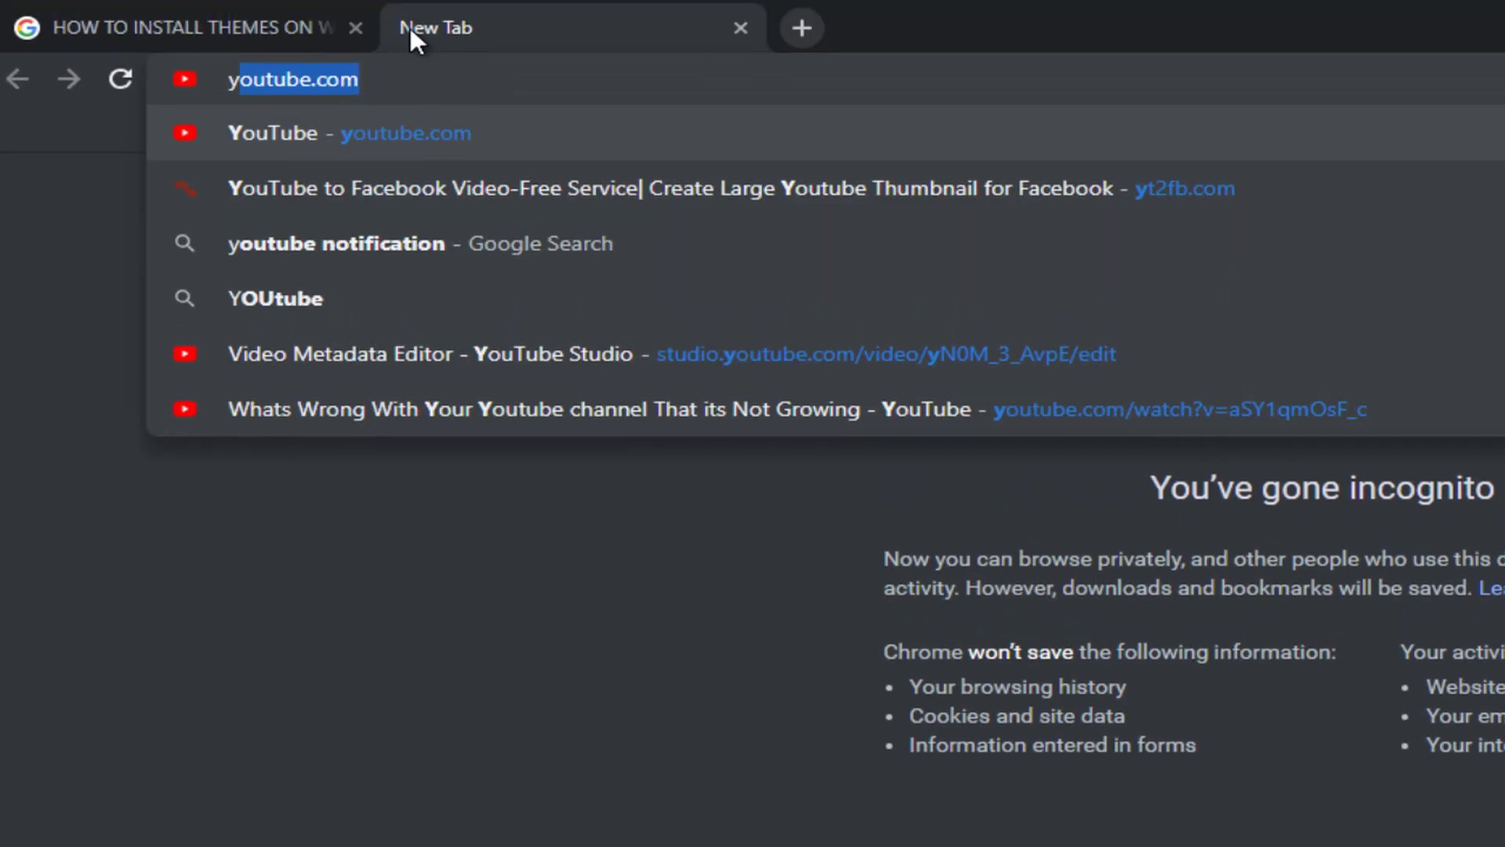
key(Return)
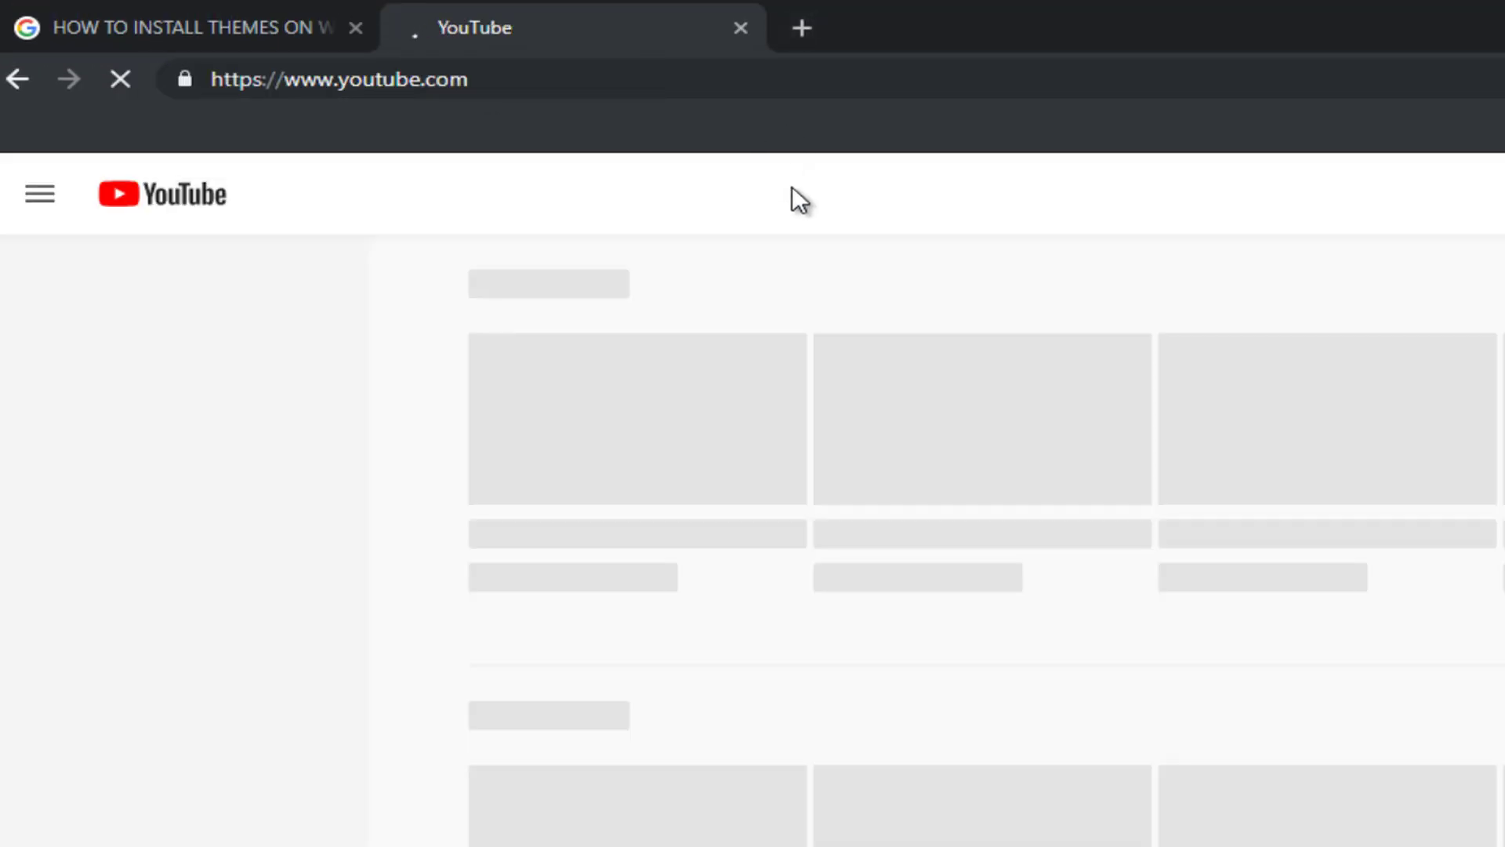
- Search YouTube for the pasted title 'HOW TO INSTALL THEMES ON WINDOWS 10' and review the results
right_click(839, 191)
click(894, 416)
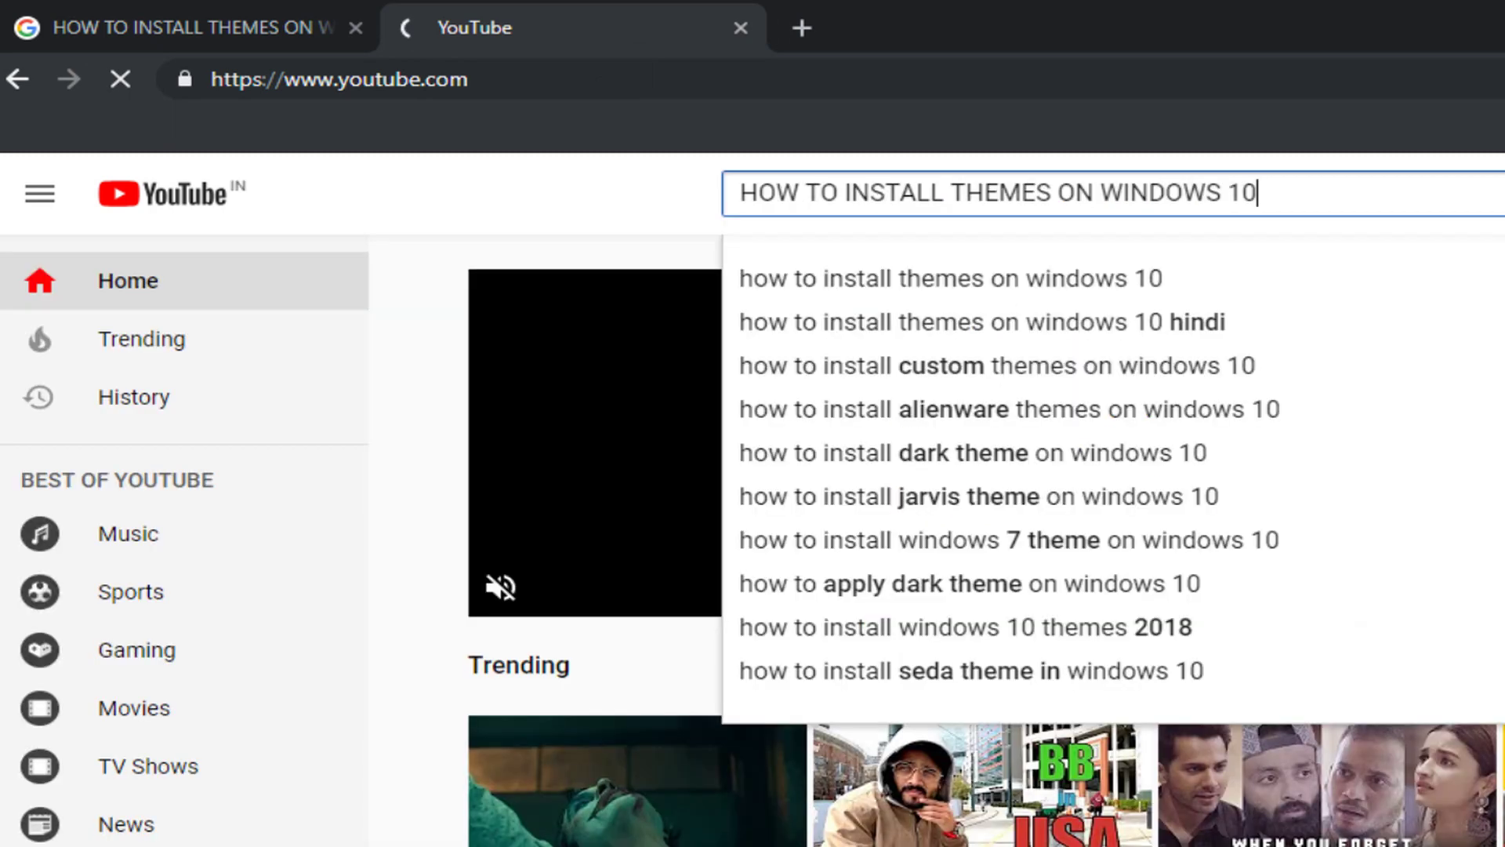
click(1504, 201)
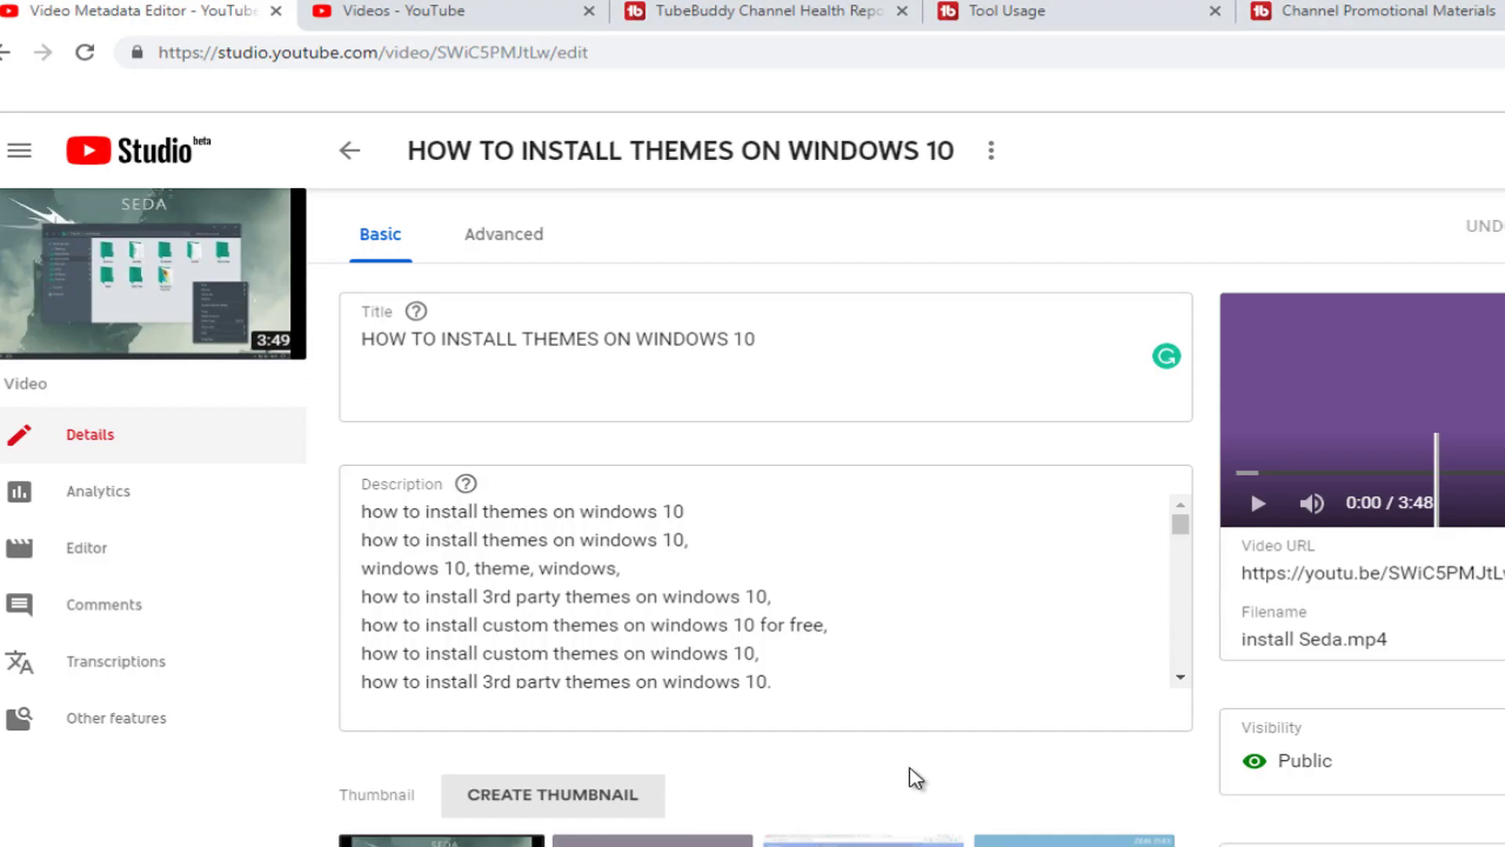
scroll(1332, 690, down, 8)
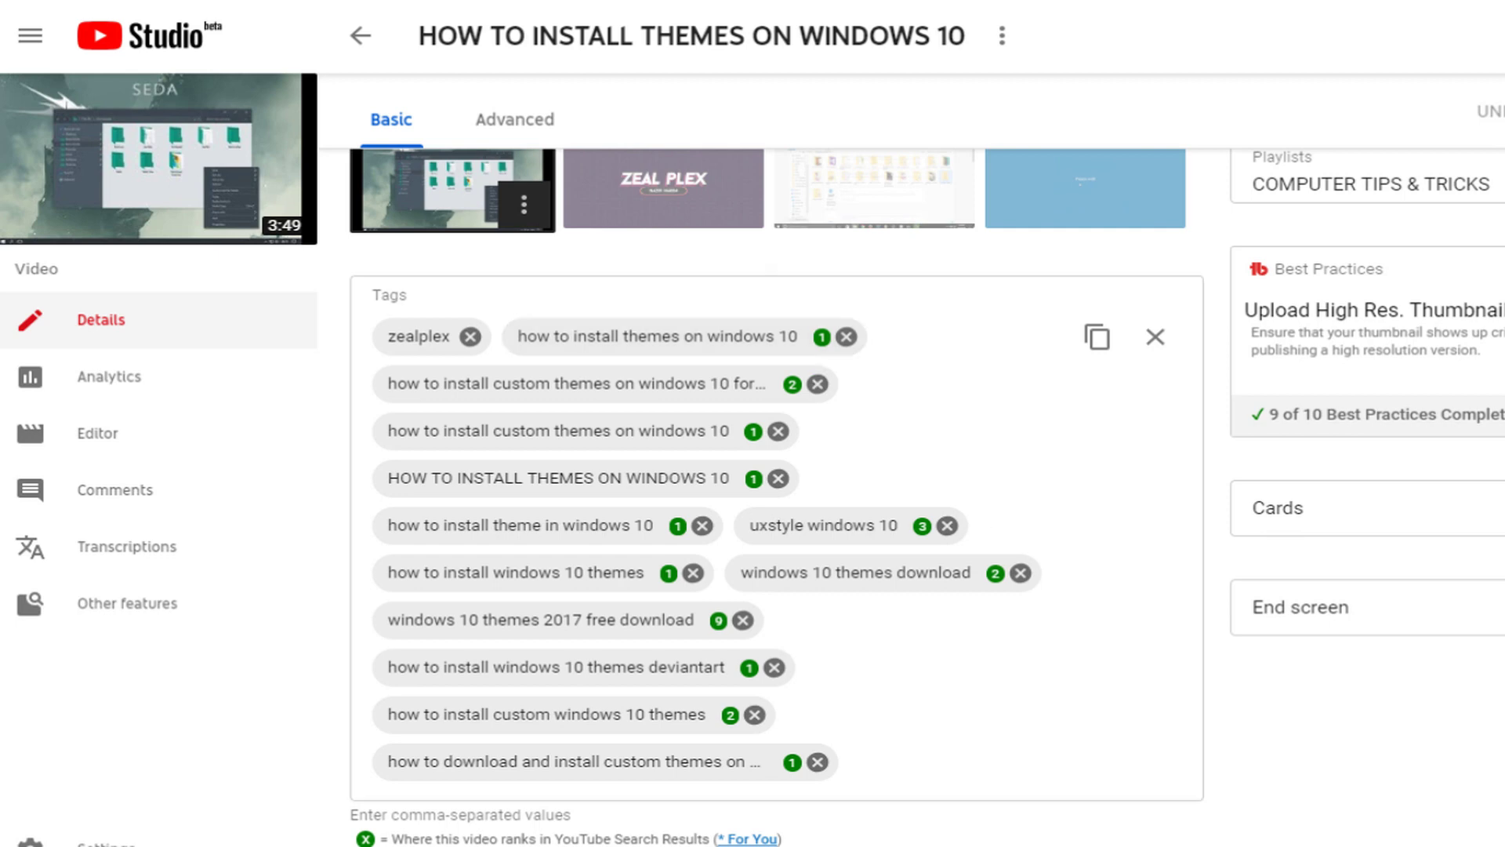
- Open the Chill Tab video from the ZealPlex channel page in a new tab
scroll(776, 470, down, 1)
scroll(776, 471, up, 5)
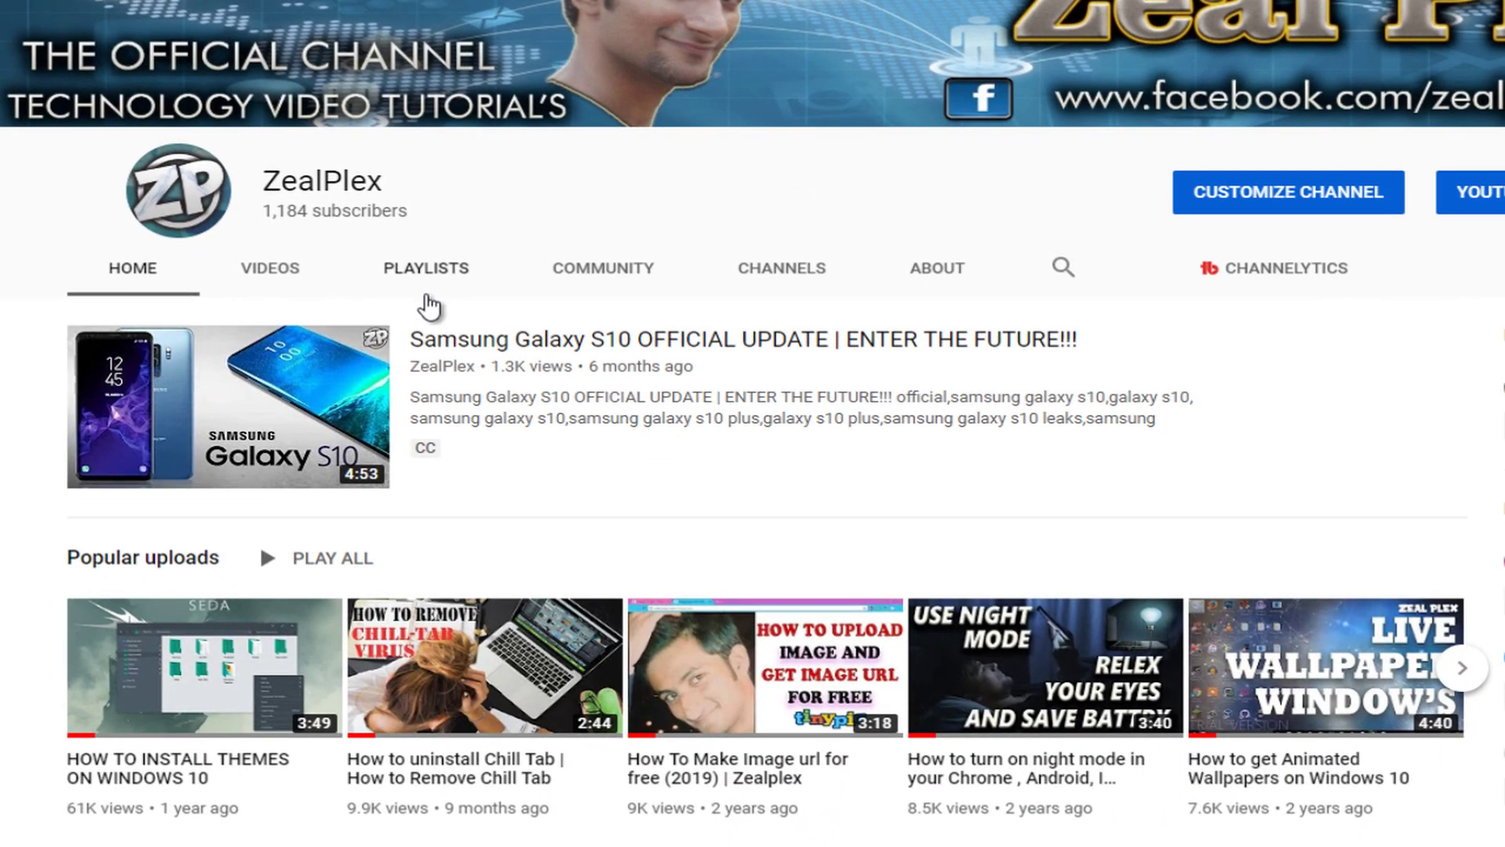
scroll(4, 566, down, 1)
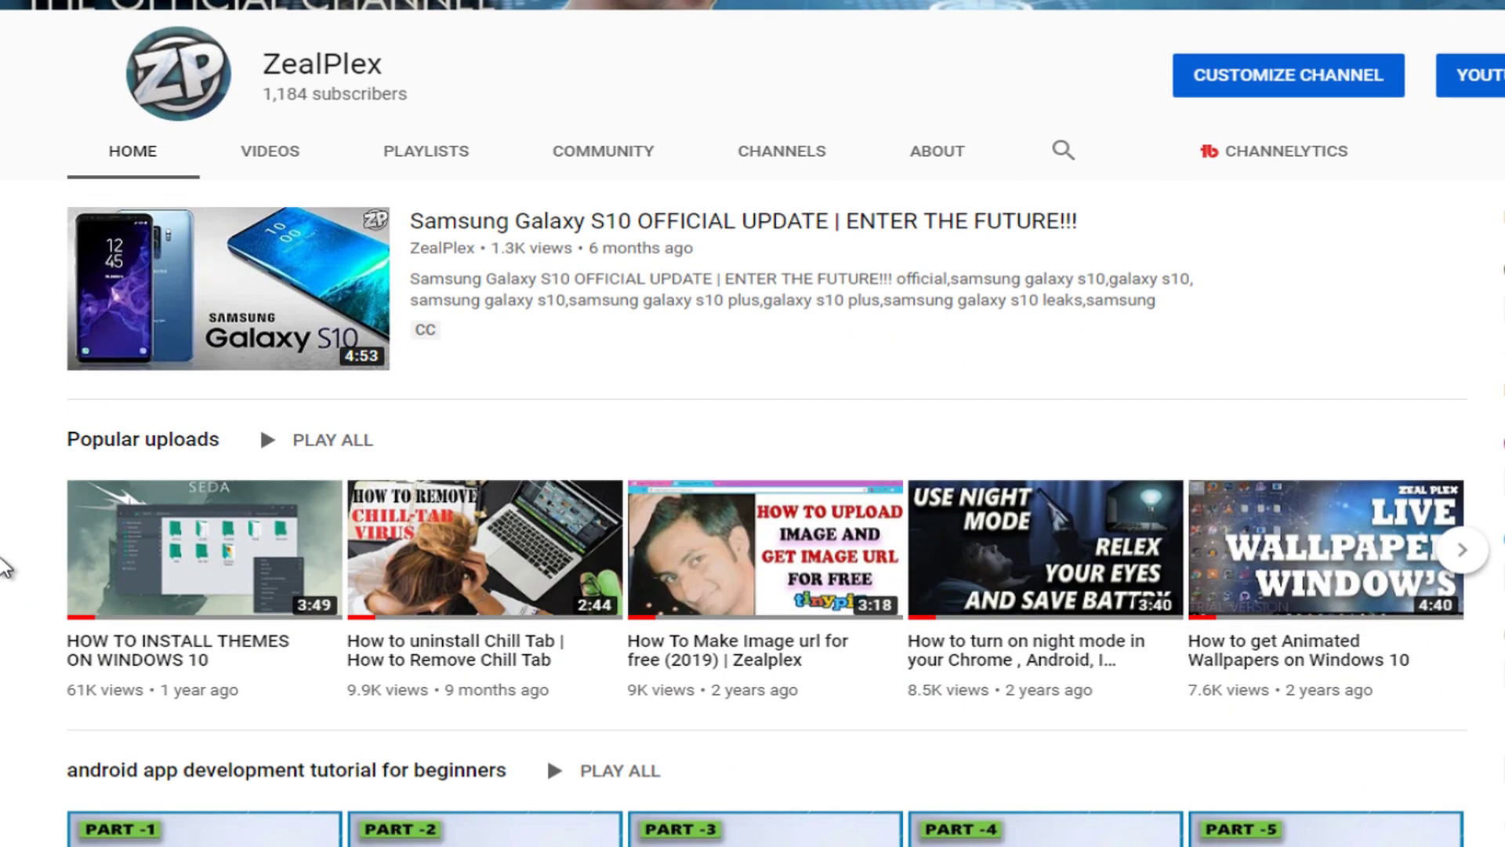
right_click(417, 578)
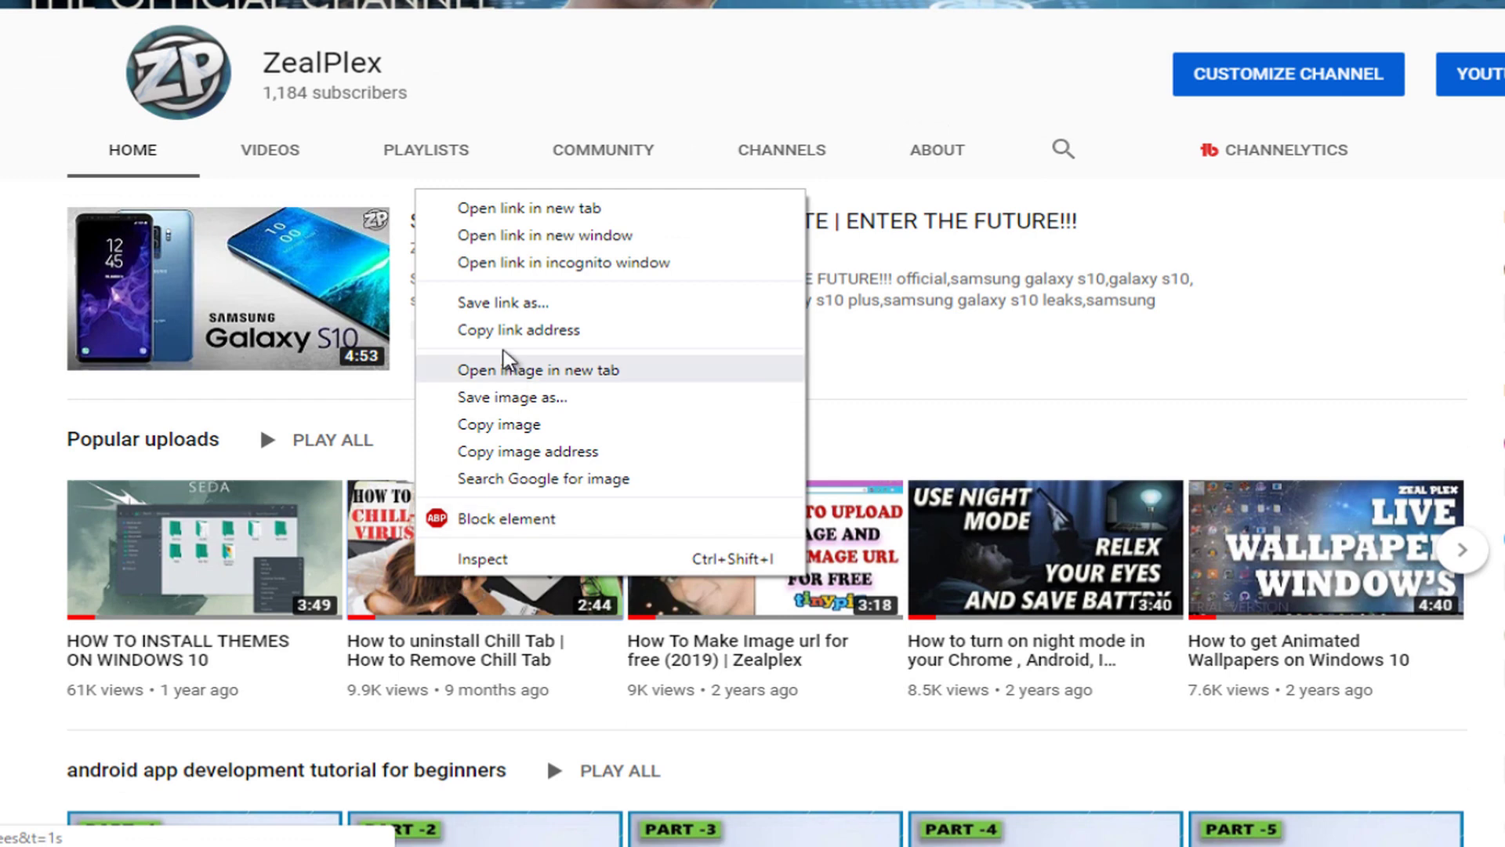
click(504, 210)
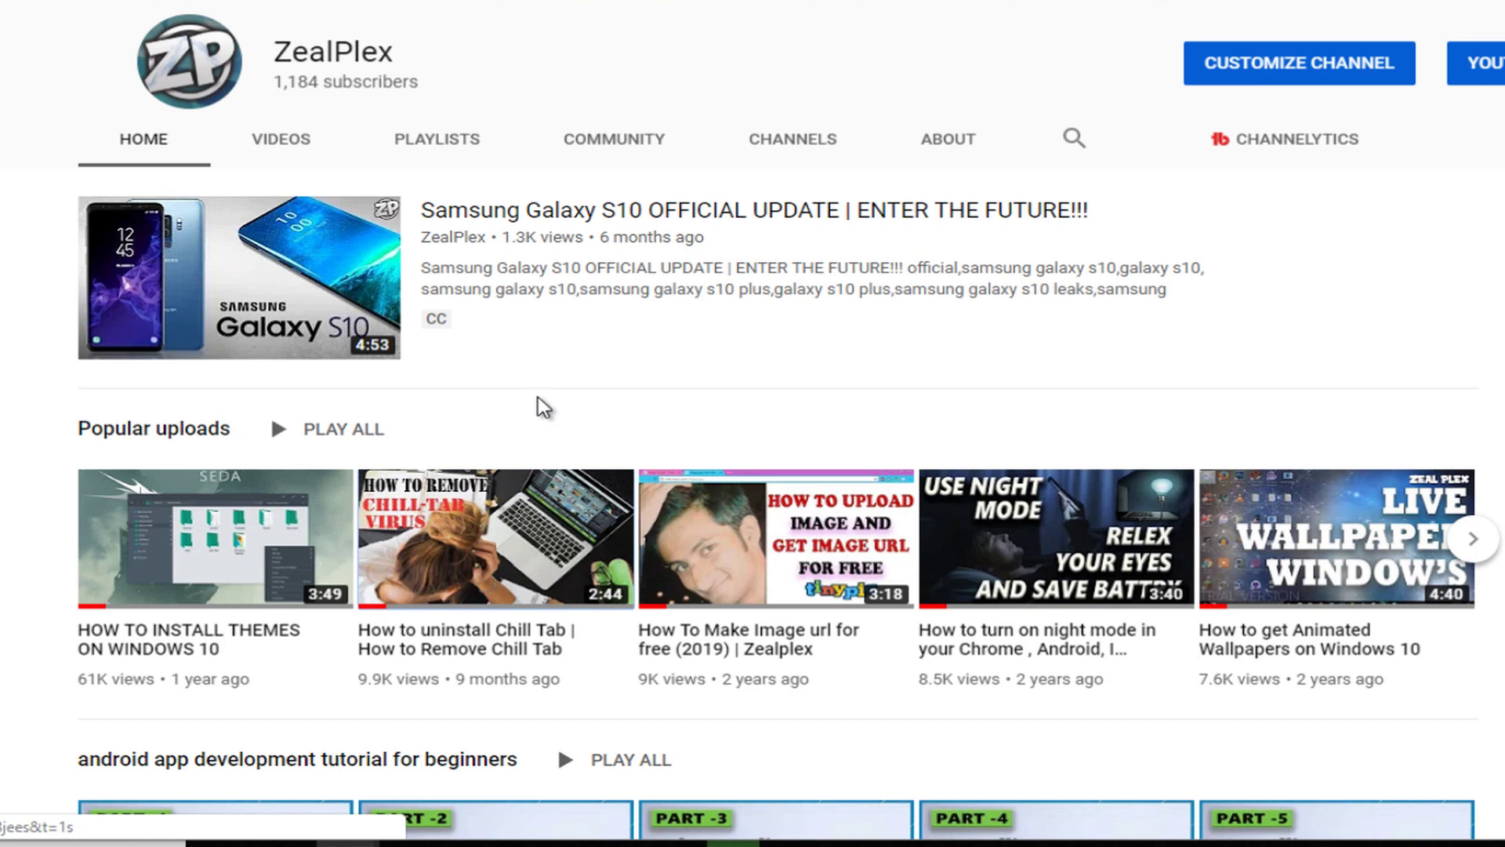
- Switch to the 'How to uninstall Chill Tab' video and scroll down through its page
click(496, 538)
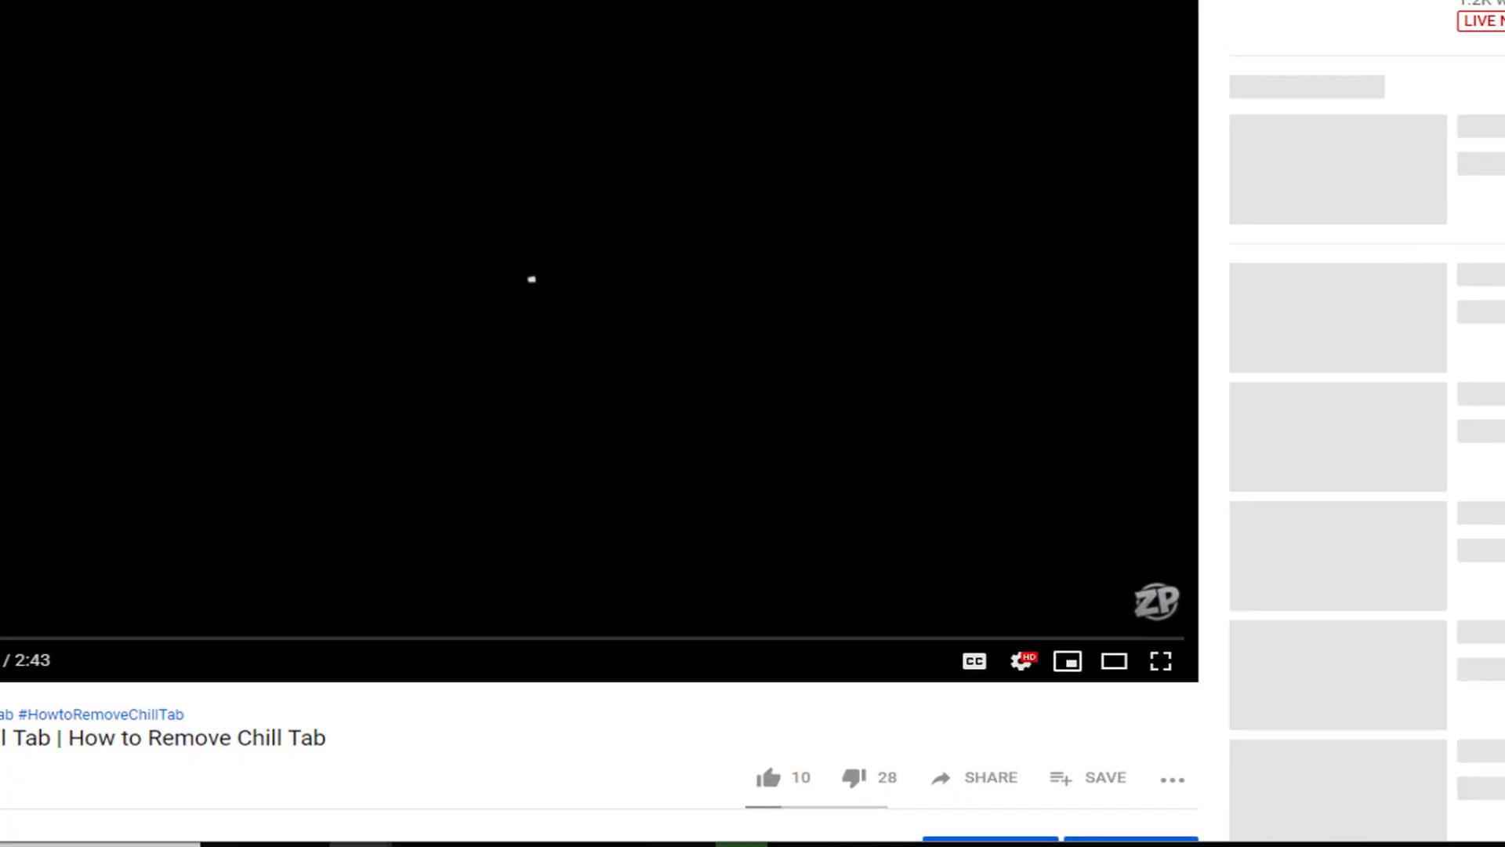
scroll(1082, 419, down, 5)
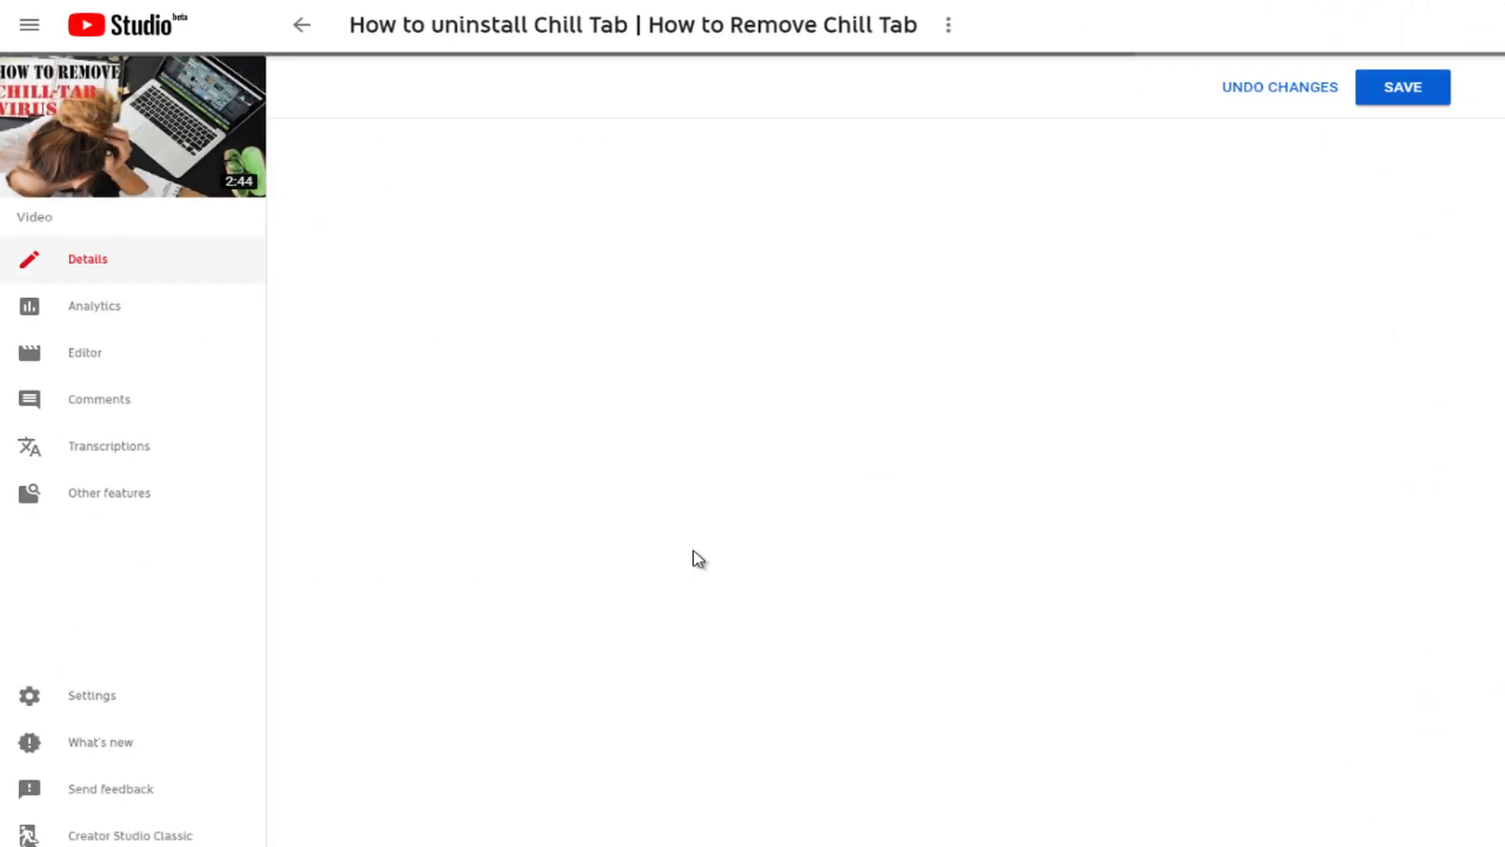
scroll(699, 560, down, 3)
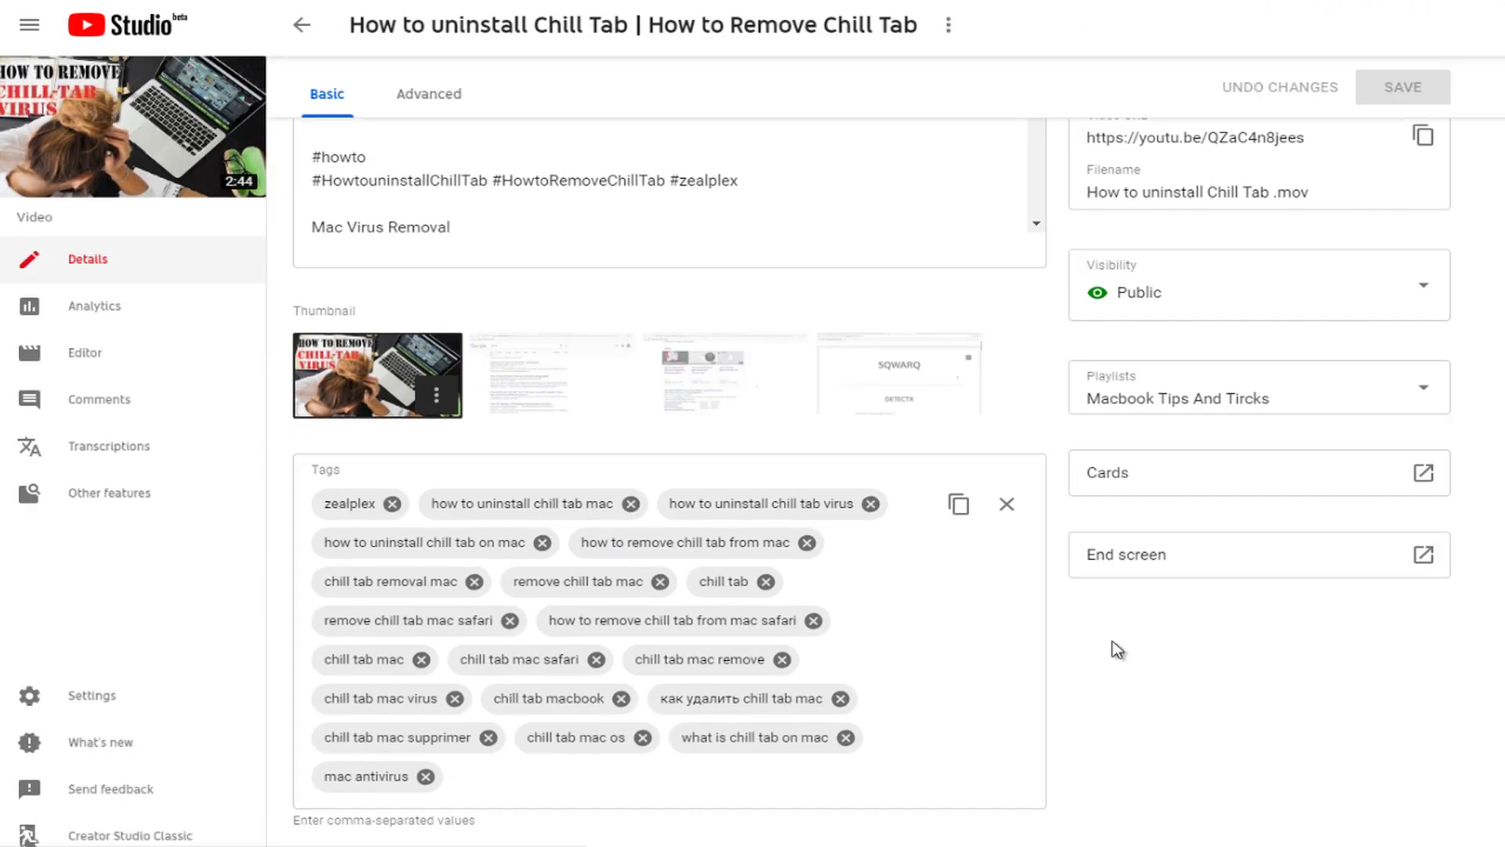
scroll(1168, 639, down, 4)
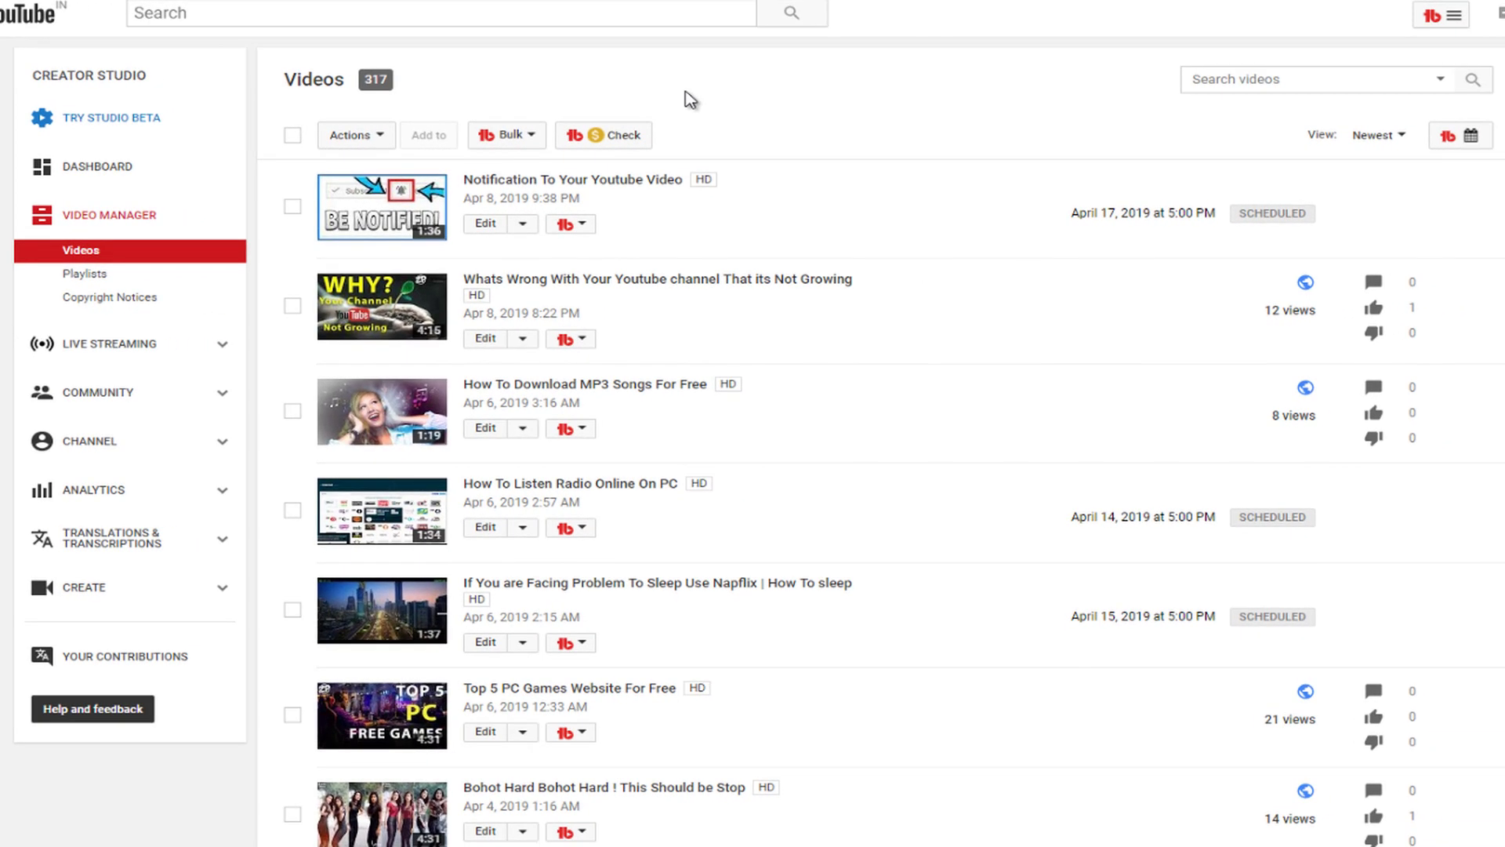
- Edit 'Top 5 PC Games Website For Free' and launch Keyword Explorer on its download-pc-games tag
scroll(830, 222, down, 6)
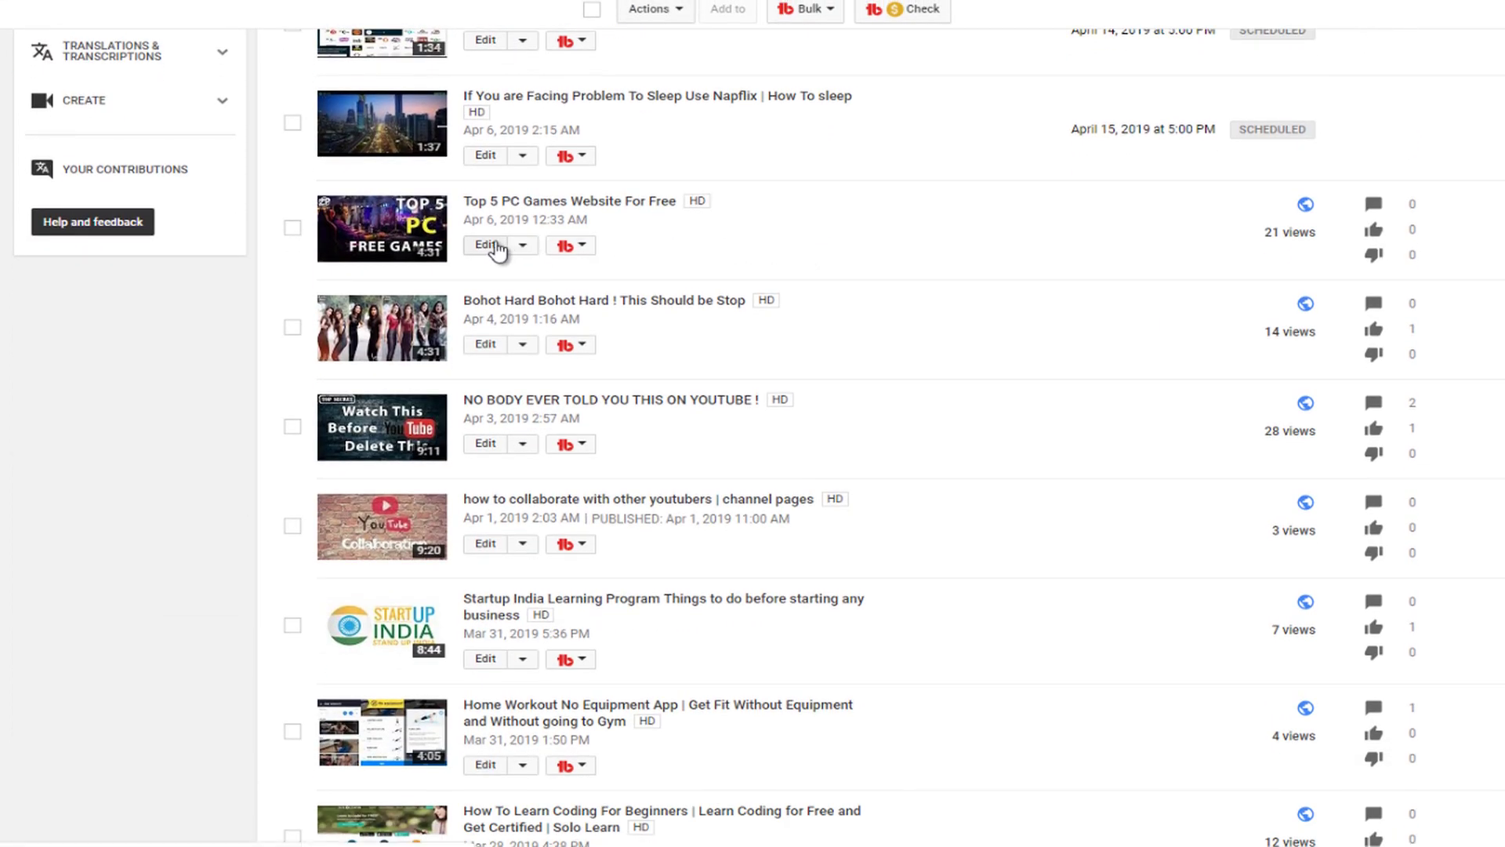
click(495, 248)
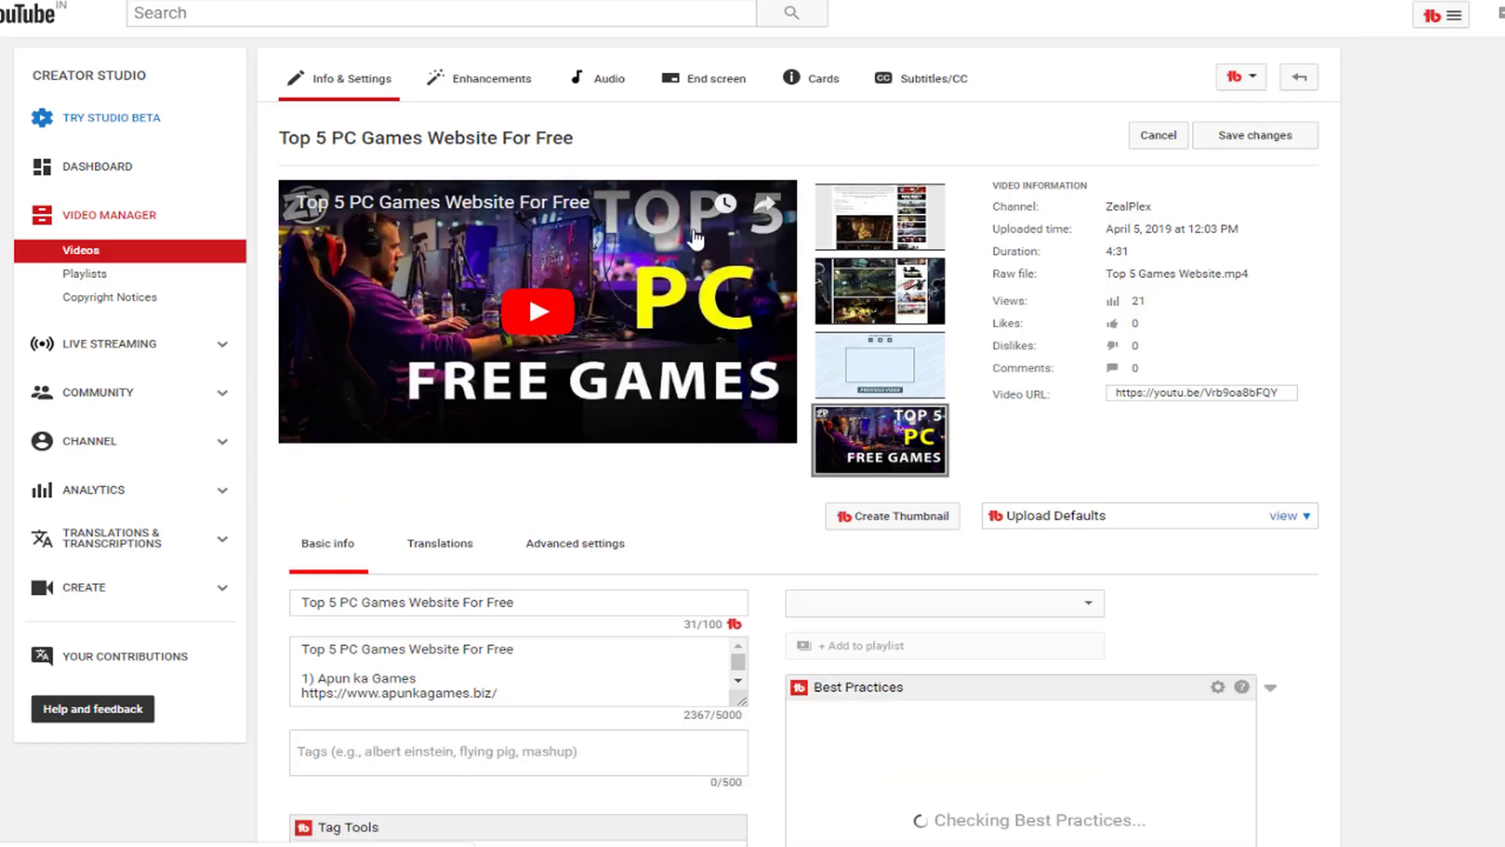
scroll(948, 426, down, 2)
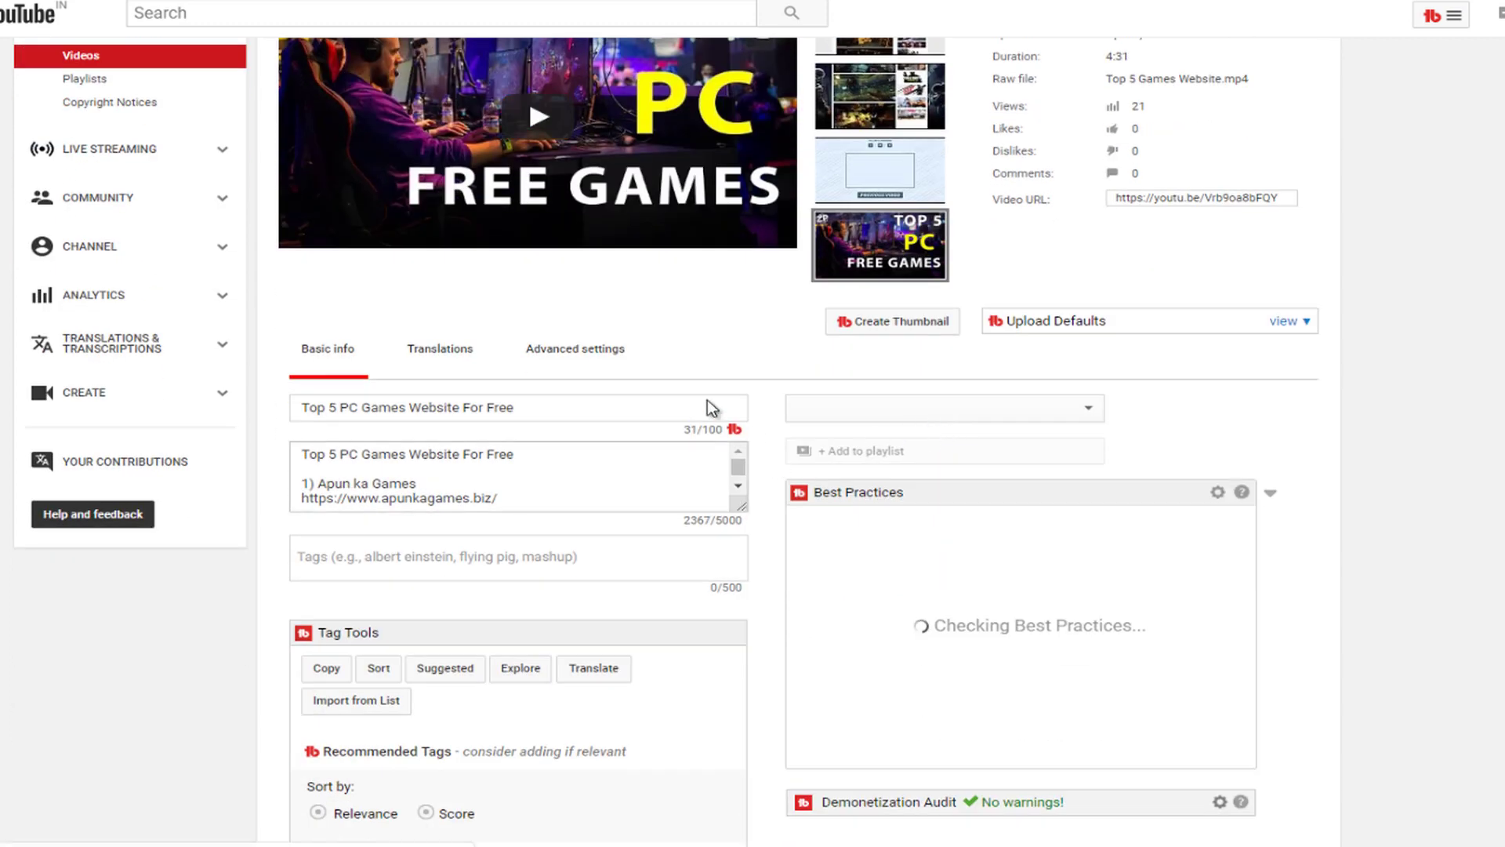
scroll(708, 398, up, 2)
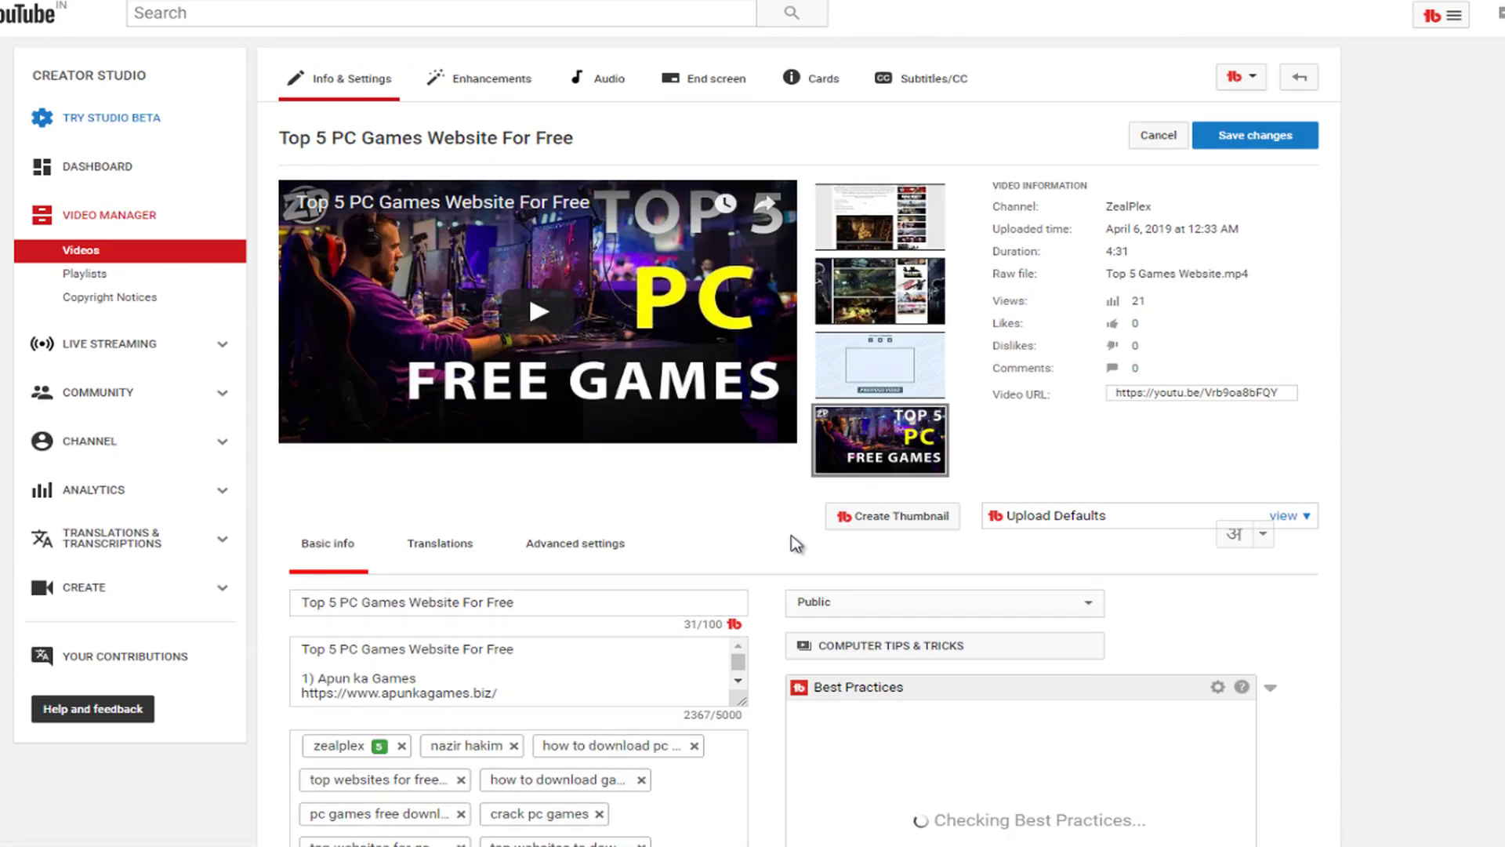
scroll(797, 543, down, 4)
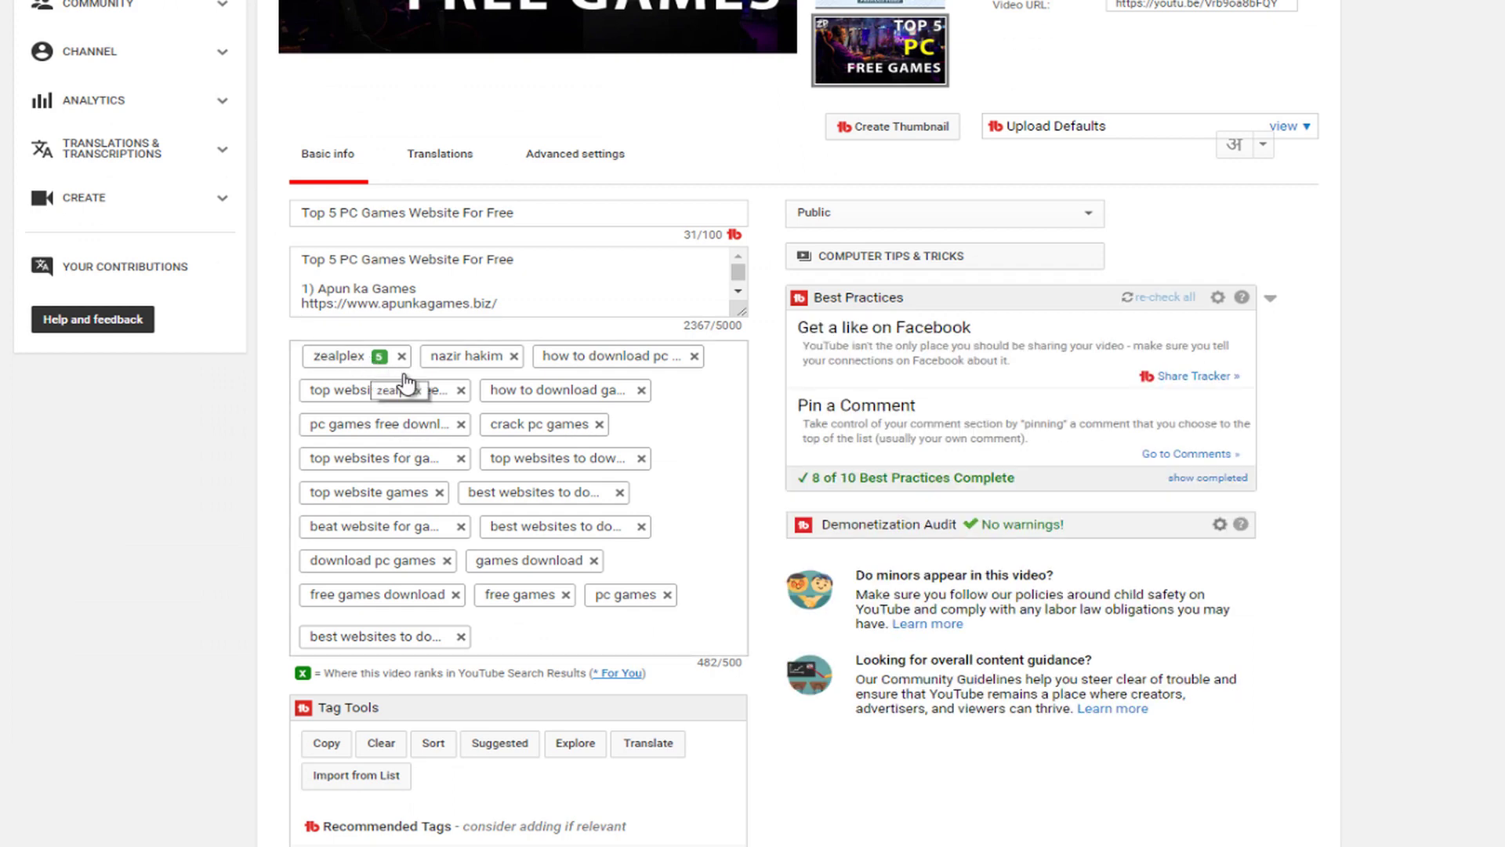
click(637, 358)
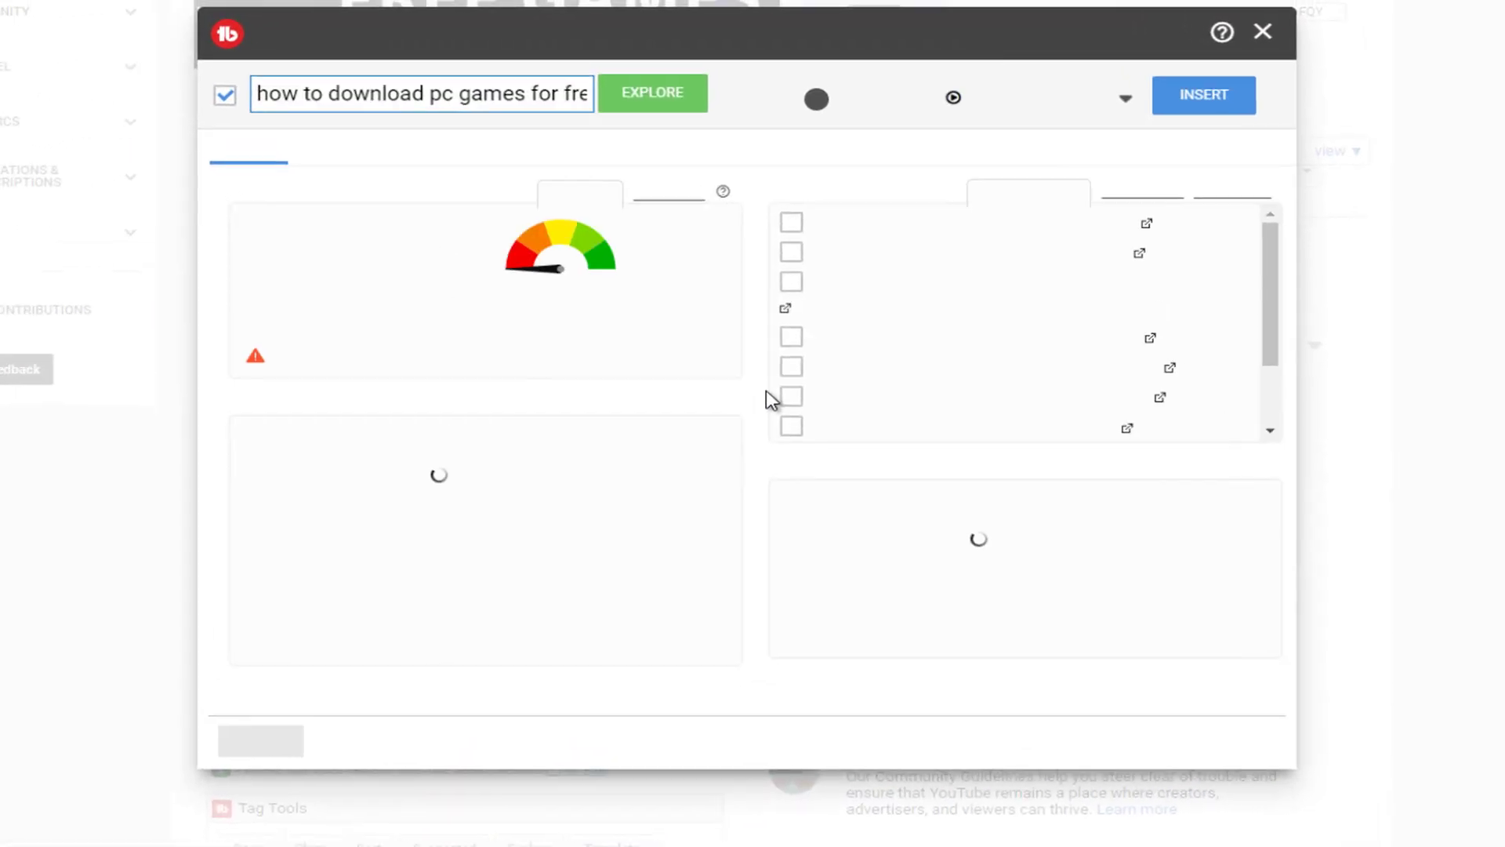
- Insert related download phrases as tags, e.g. in tamil, bangla, no virus, 2019, in hindi
click(791, 222)
click(791, 252)
click(788, 299)
click(787, 355)
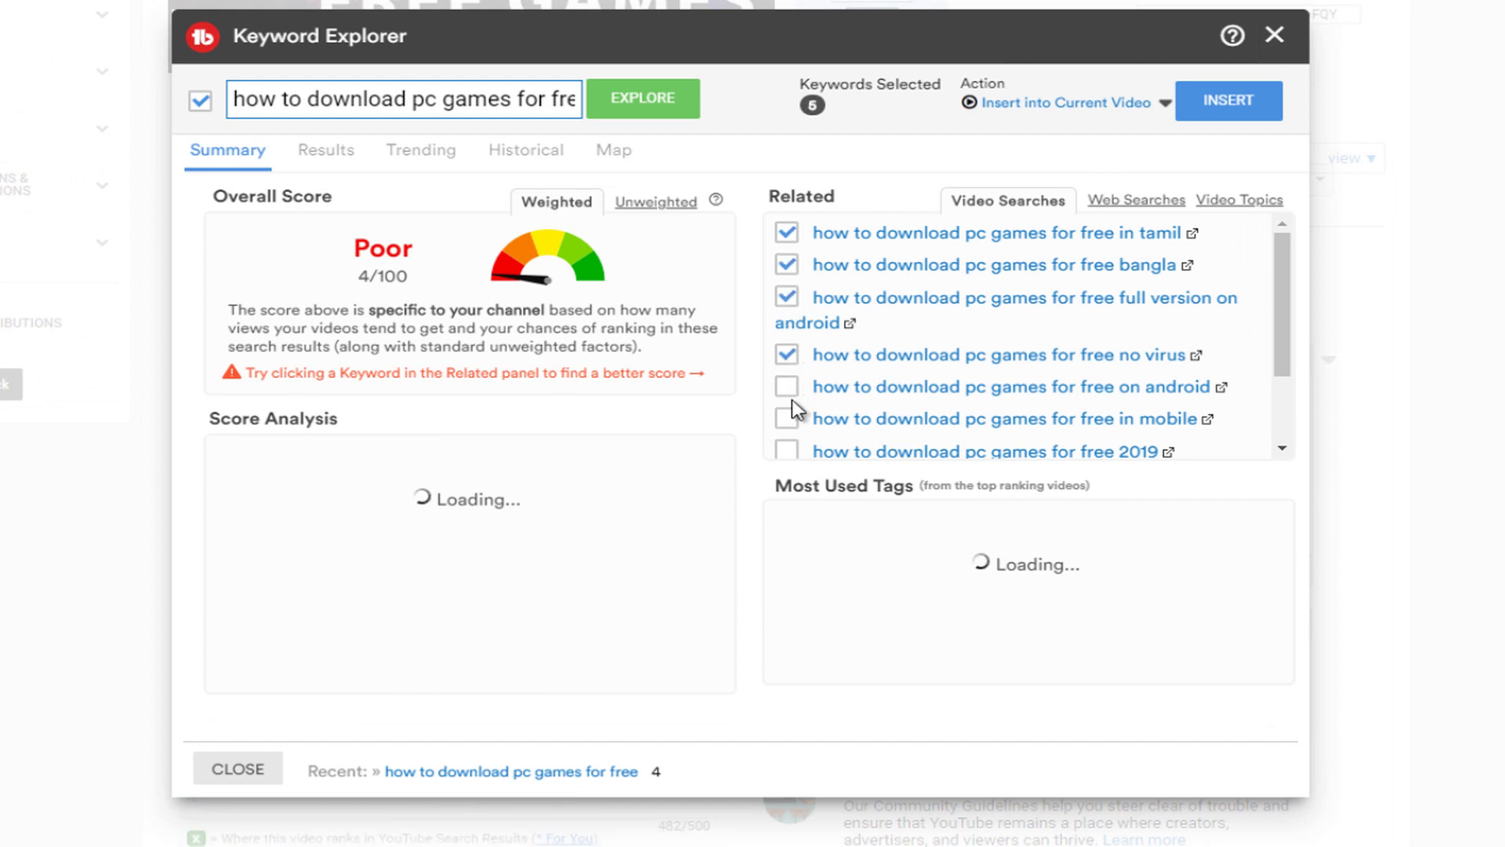
click(788, 388)
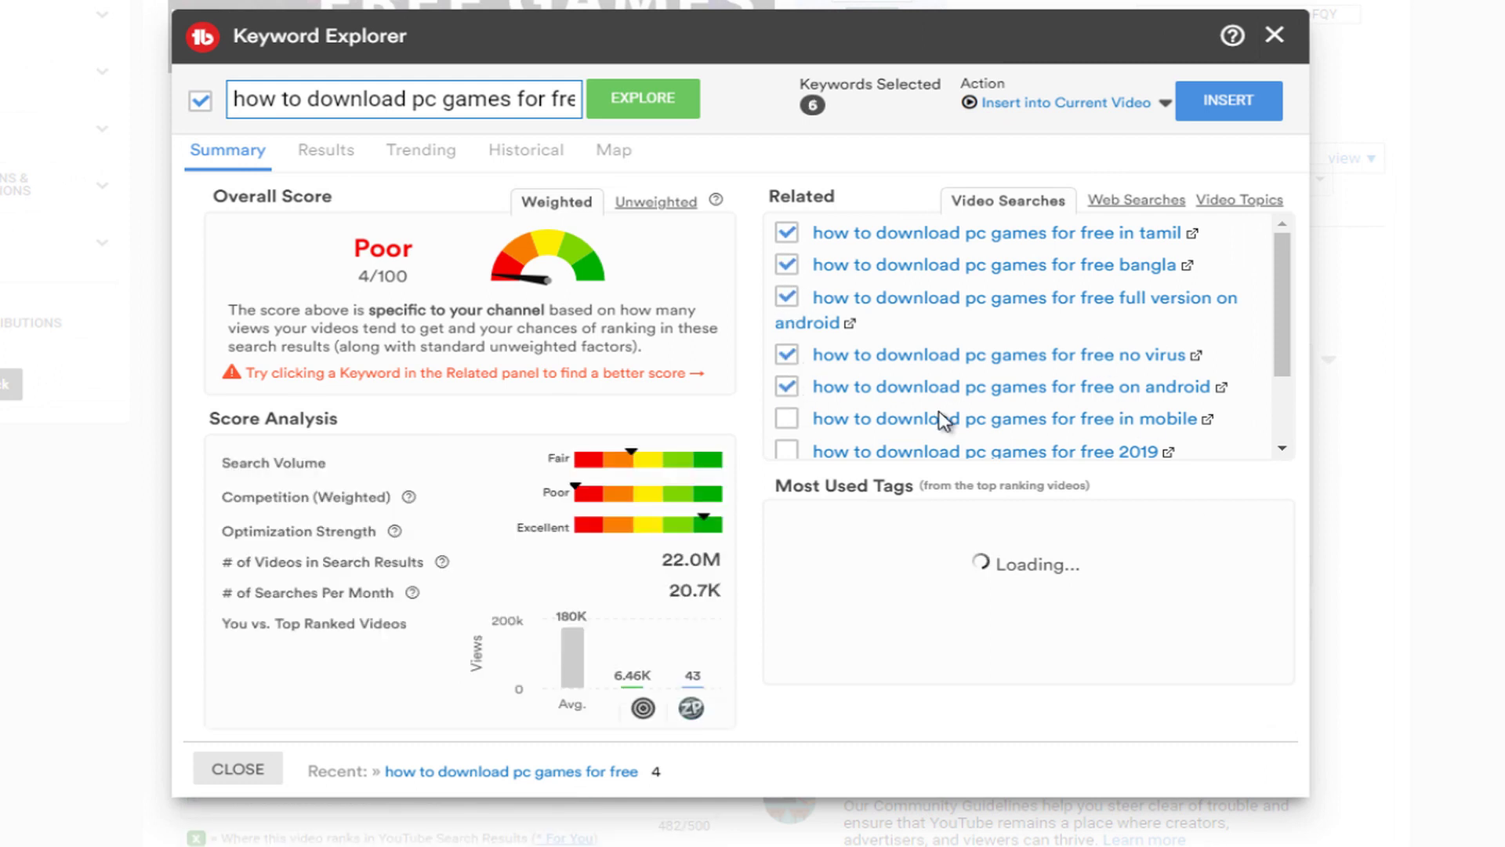
click(787, 417)
scroll(891, 391, down, 2)
click(786, 345)
click(786, 377)
click(786, 409)
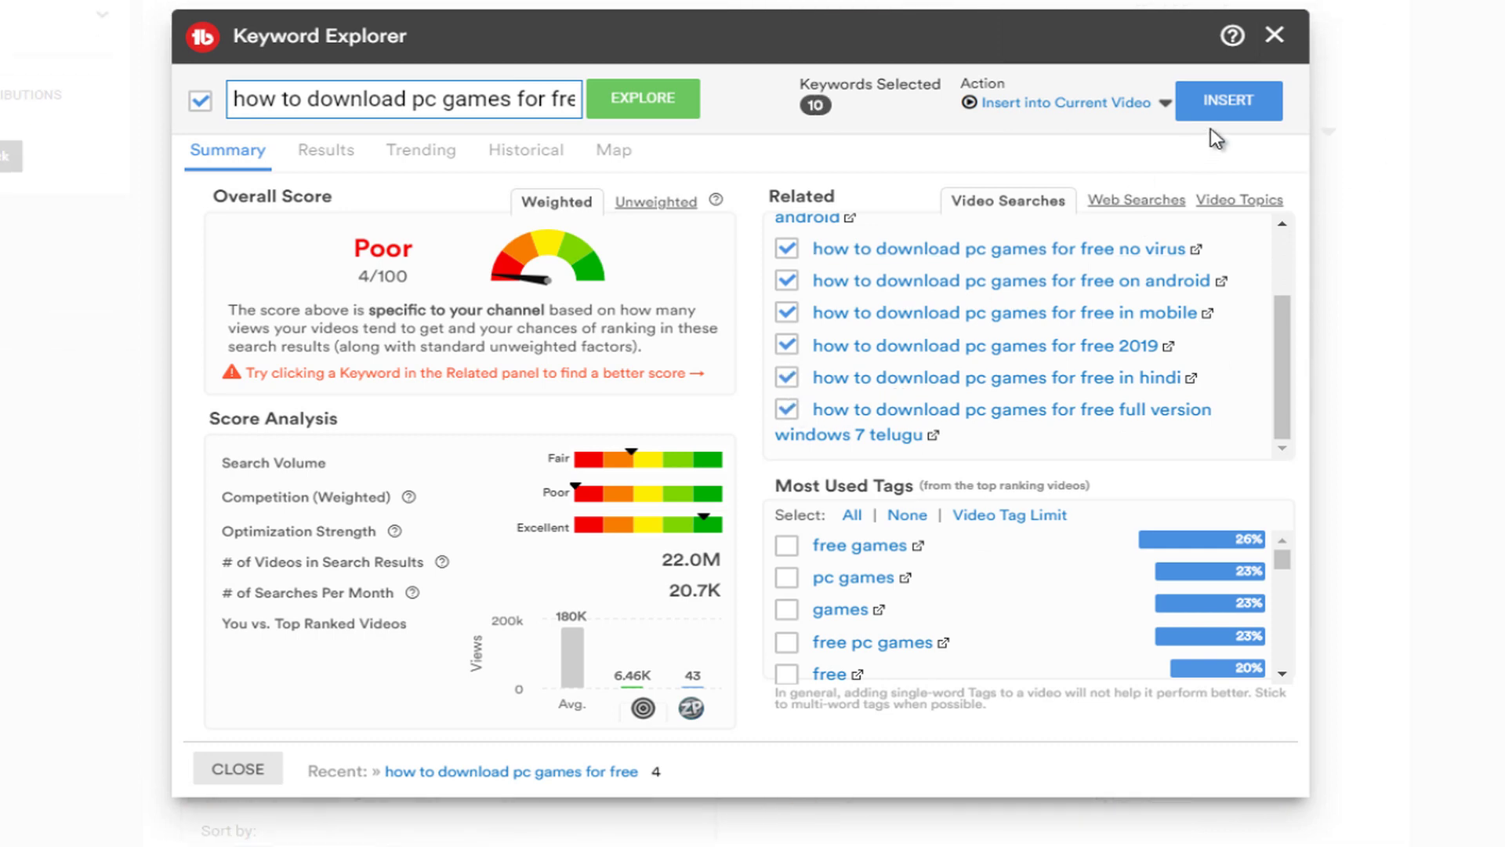
click(1224, 103)
- Insert the most-used tags free games, pc games, games and free pc games
click(788, 546)
click(787, 578)
click(787, 610)
click(787, 642)
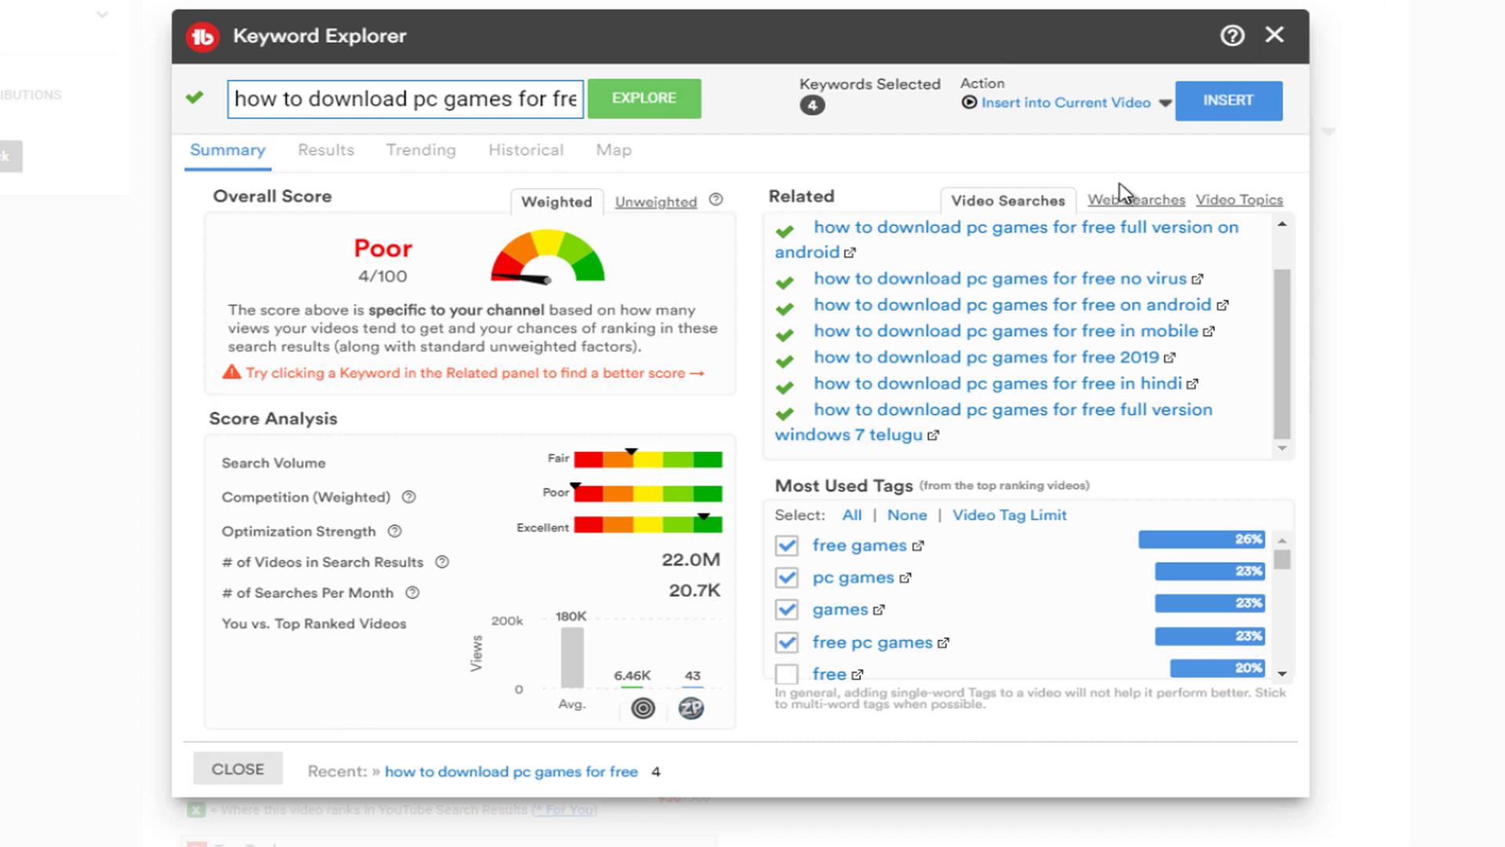
click(1225, 108)
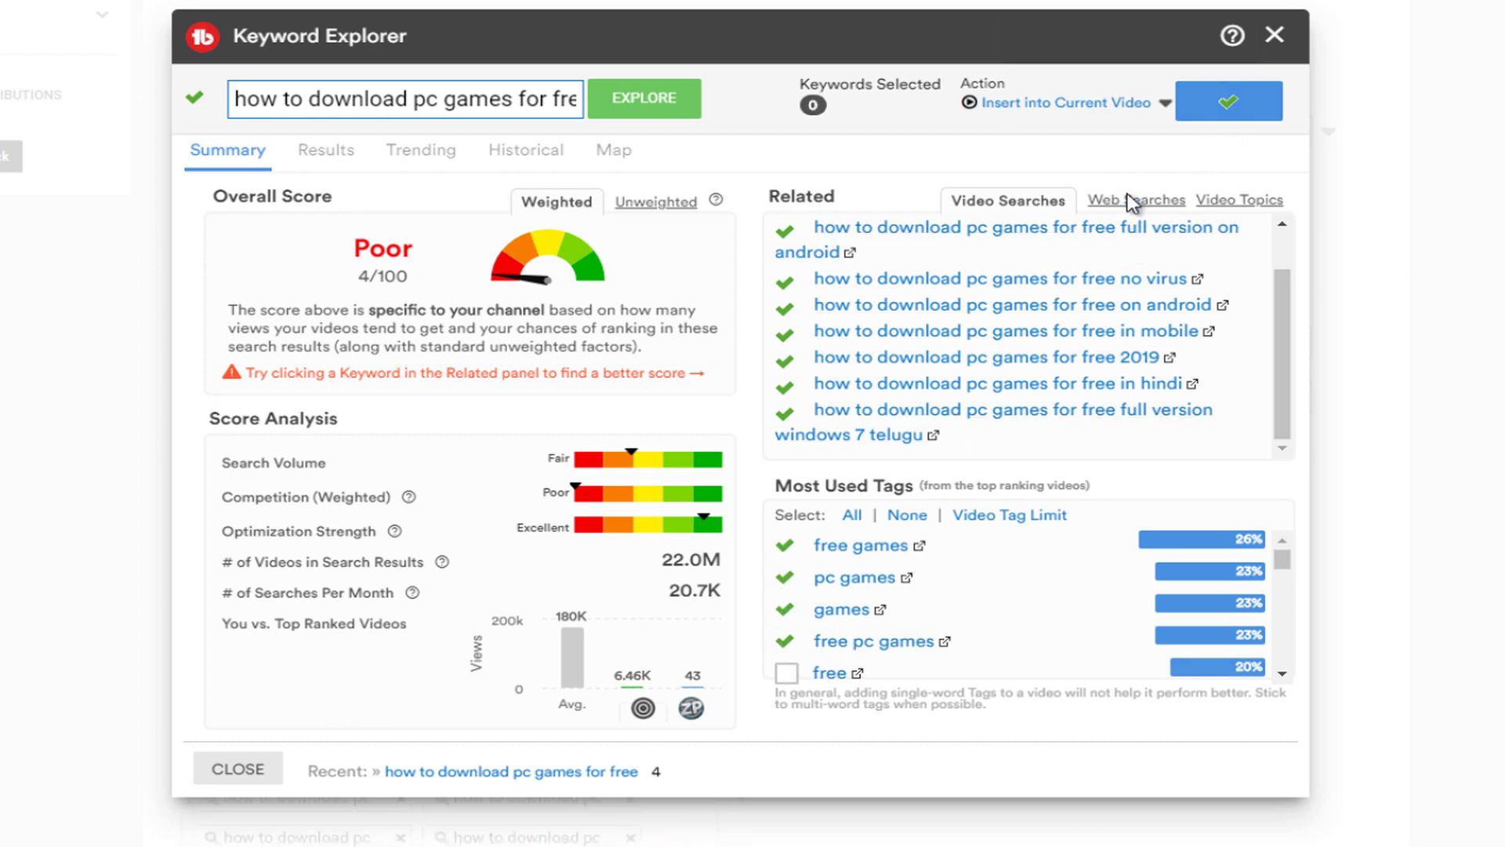
- Insert web-search phrases such as paid, old, new and compressed pc games as tags
click(1133, 200)
click(788, 233)
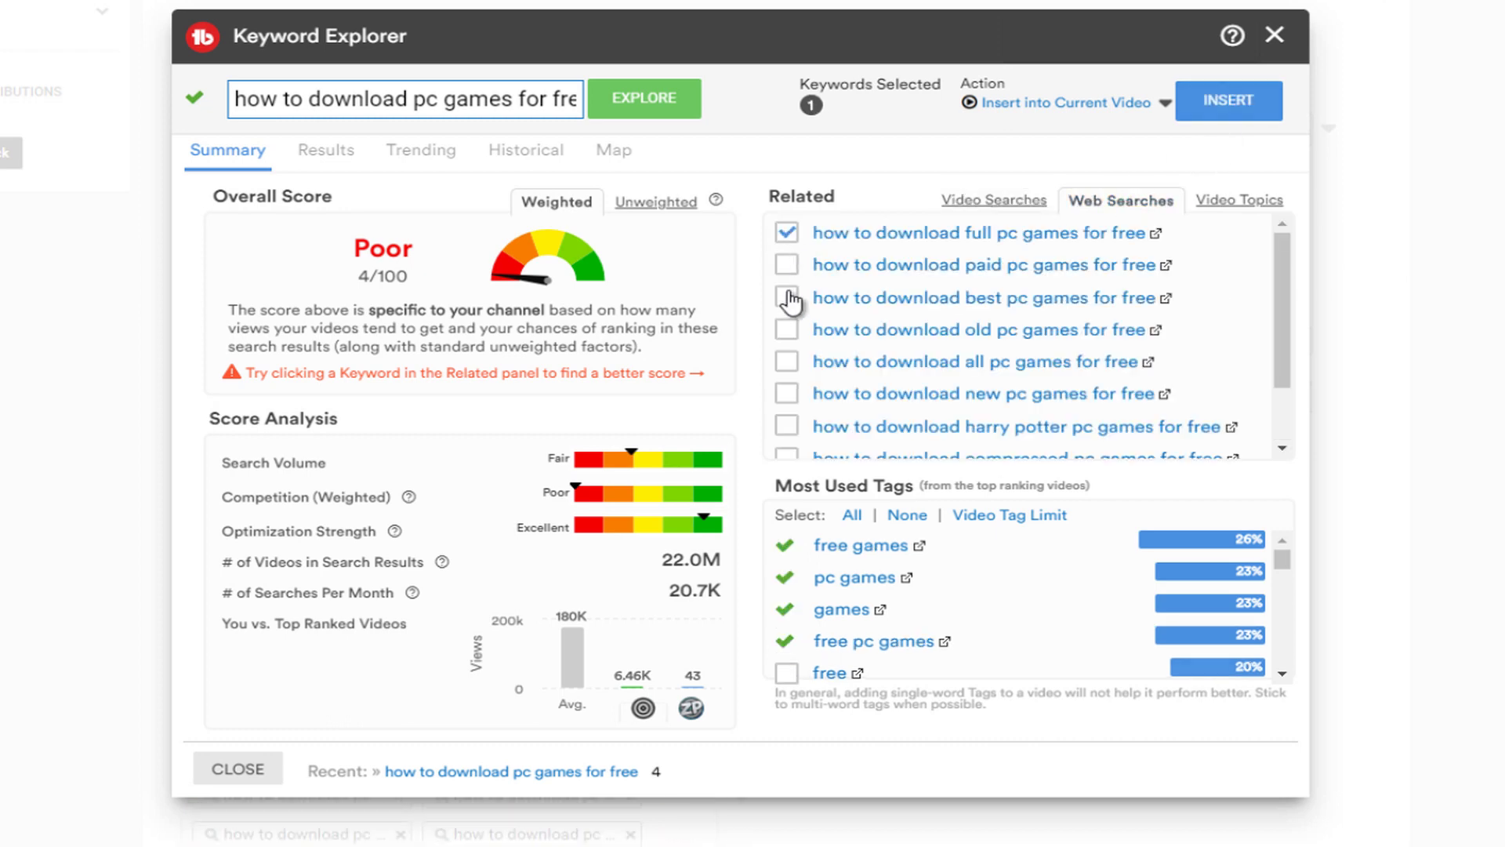
click(787, 265)
click(788, 330)
click(788, 361)
click(787, 394)
click(787, 427)
scroll(823, 390, down, 1)
click(787, 409)
click(787, 377)
click(1216, 110)
click(1214, 196)
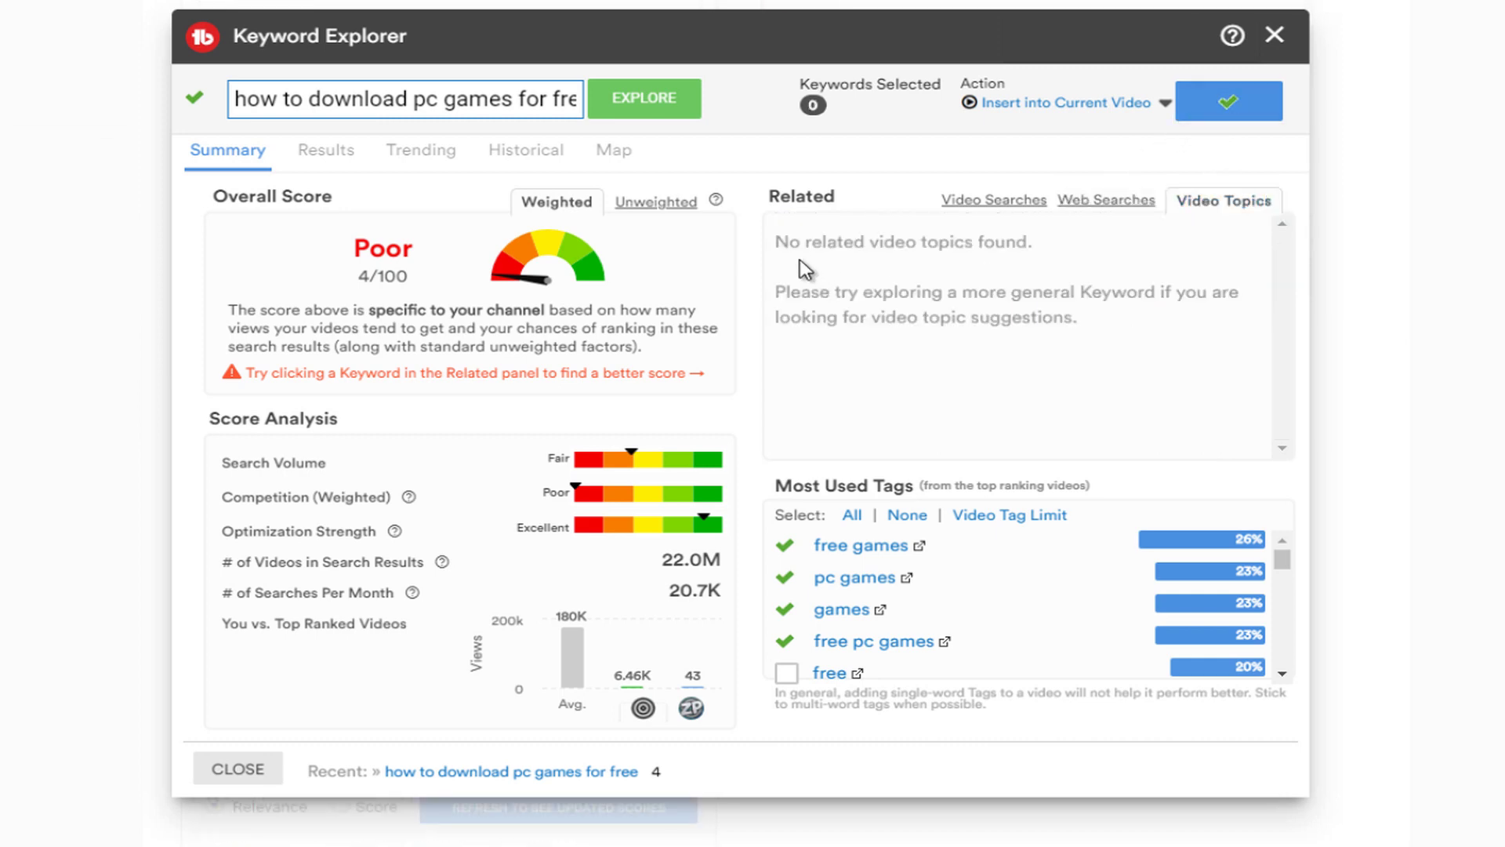
- Close Keyword Explorer and scroll through the expanded tag list, now at 2395/500 characters
click(1274, 35)
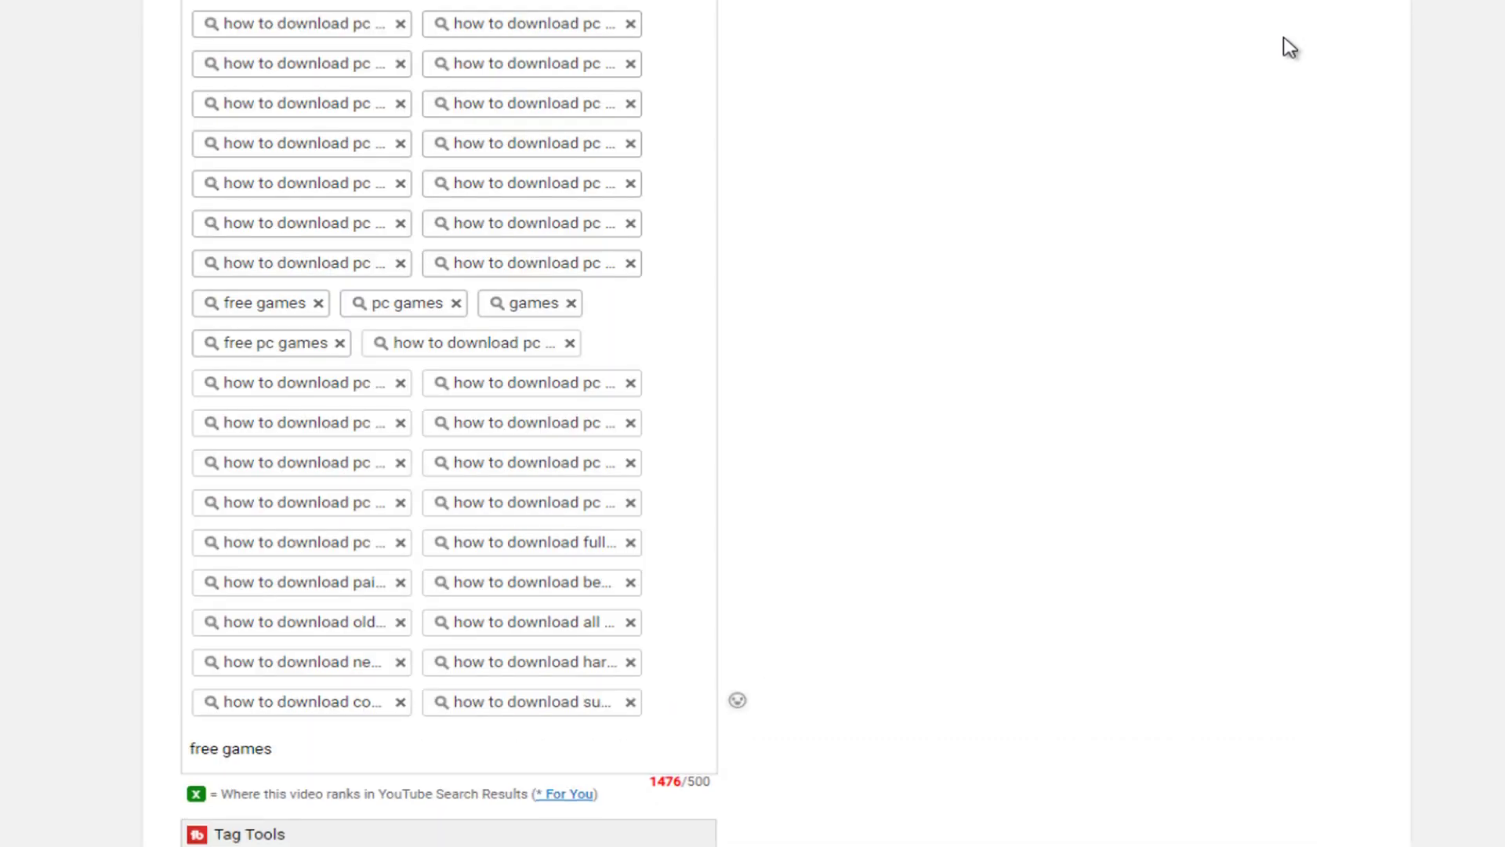
scroll(574, 426, up, 8)
scroll(491, 393, down, 7)
scroll(491, 393, down, 5)
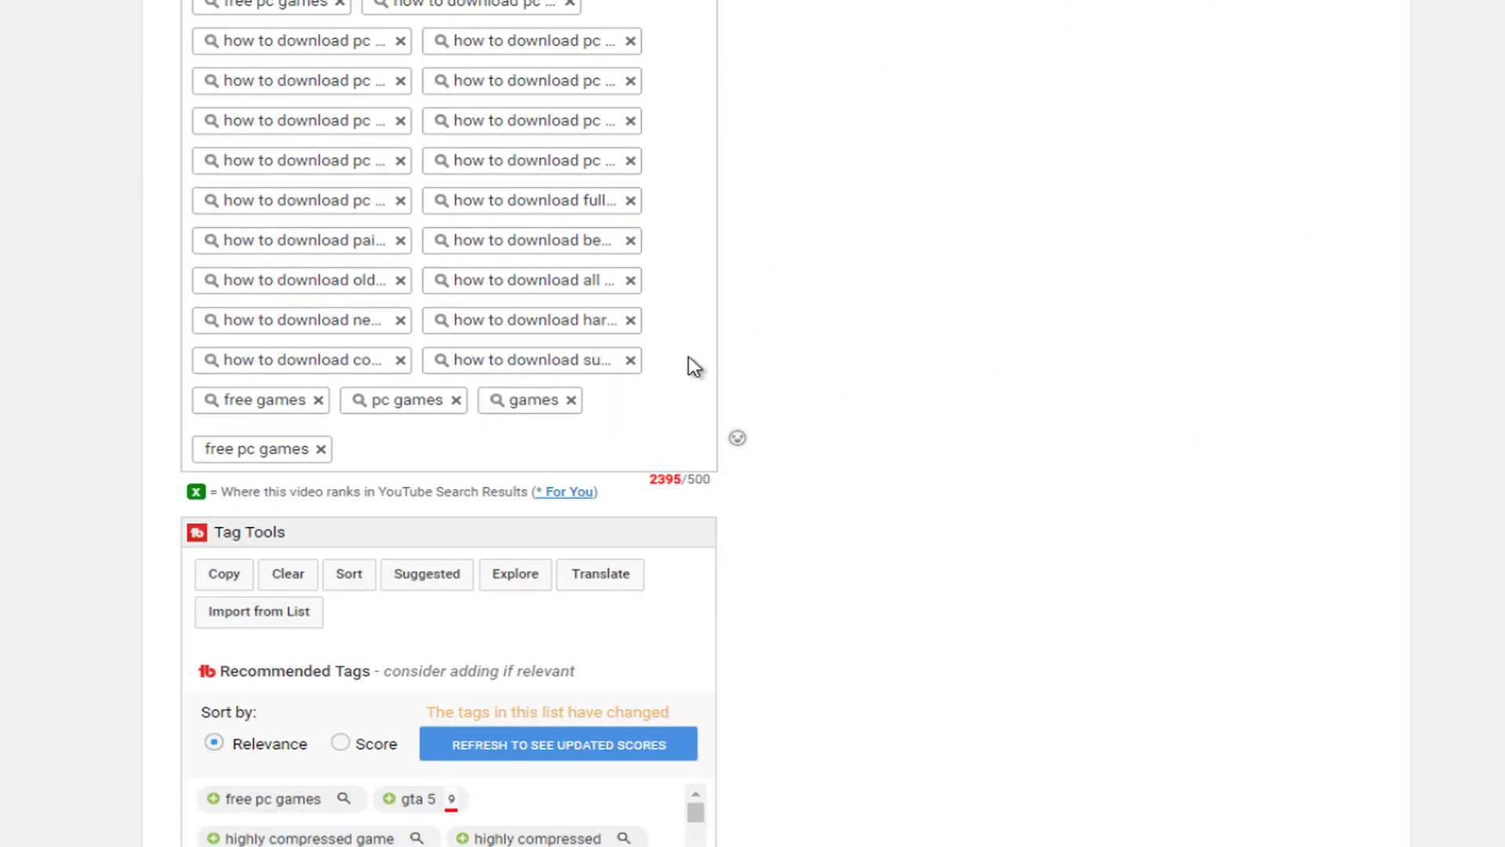
scroll(792, 440, up, 10)
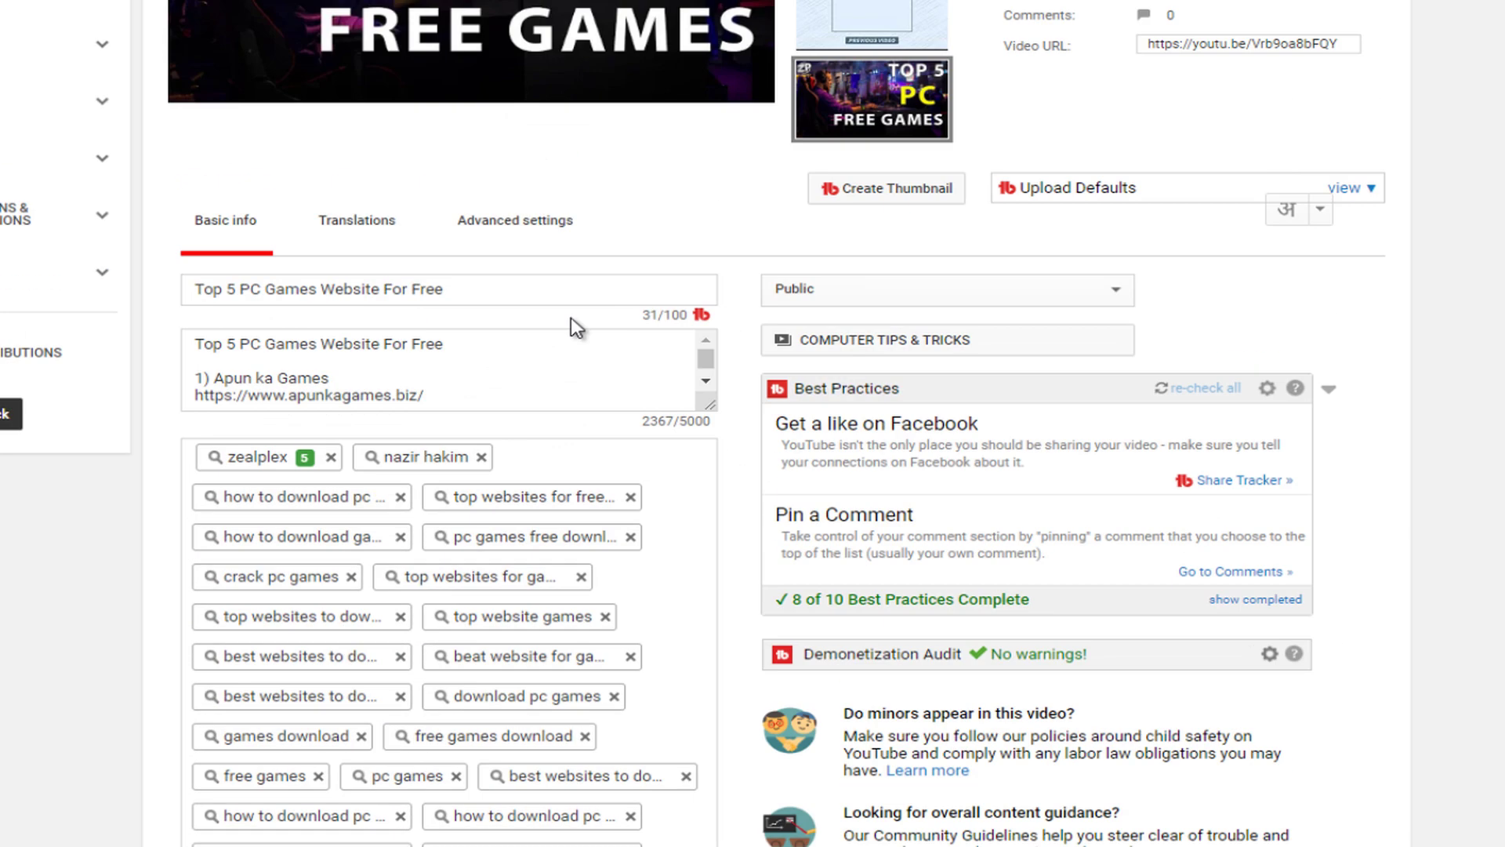
scroll(690, 420, down, 6)
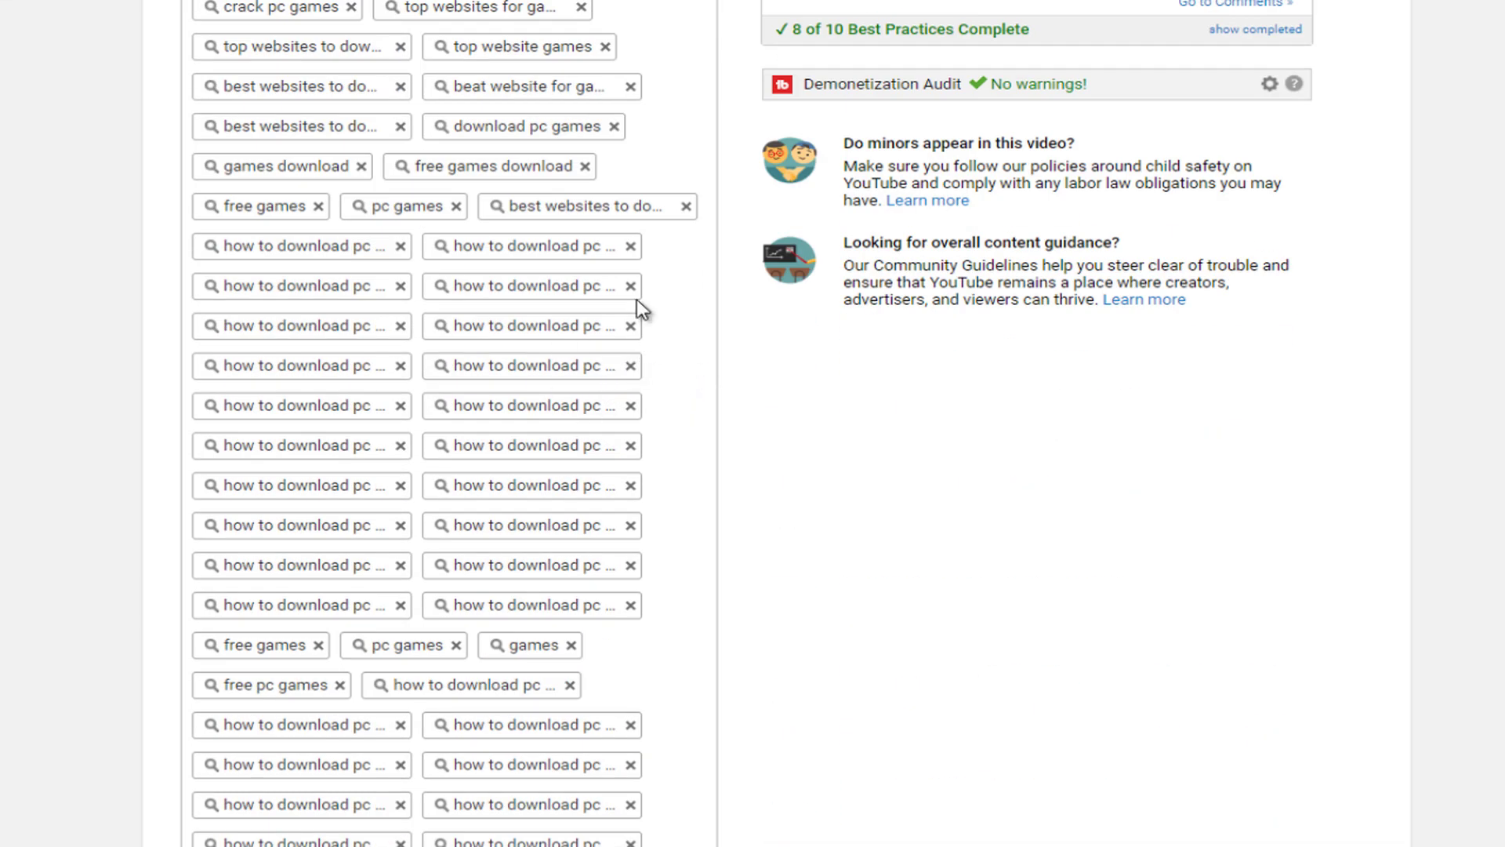
scroll(714, 480, down, 5)
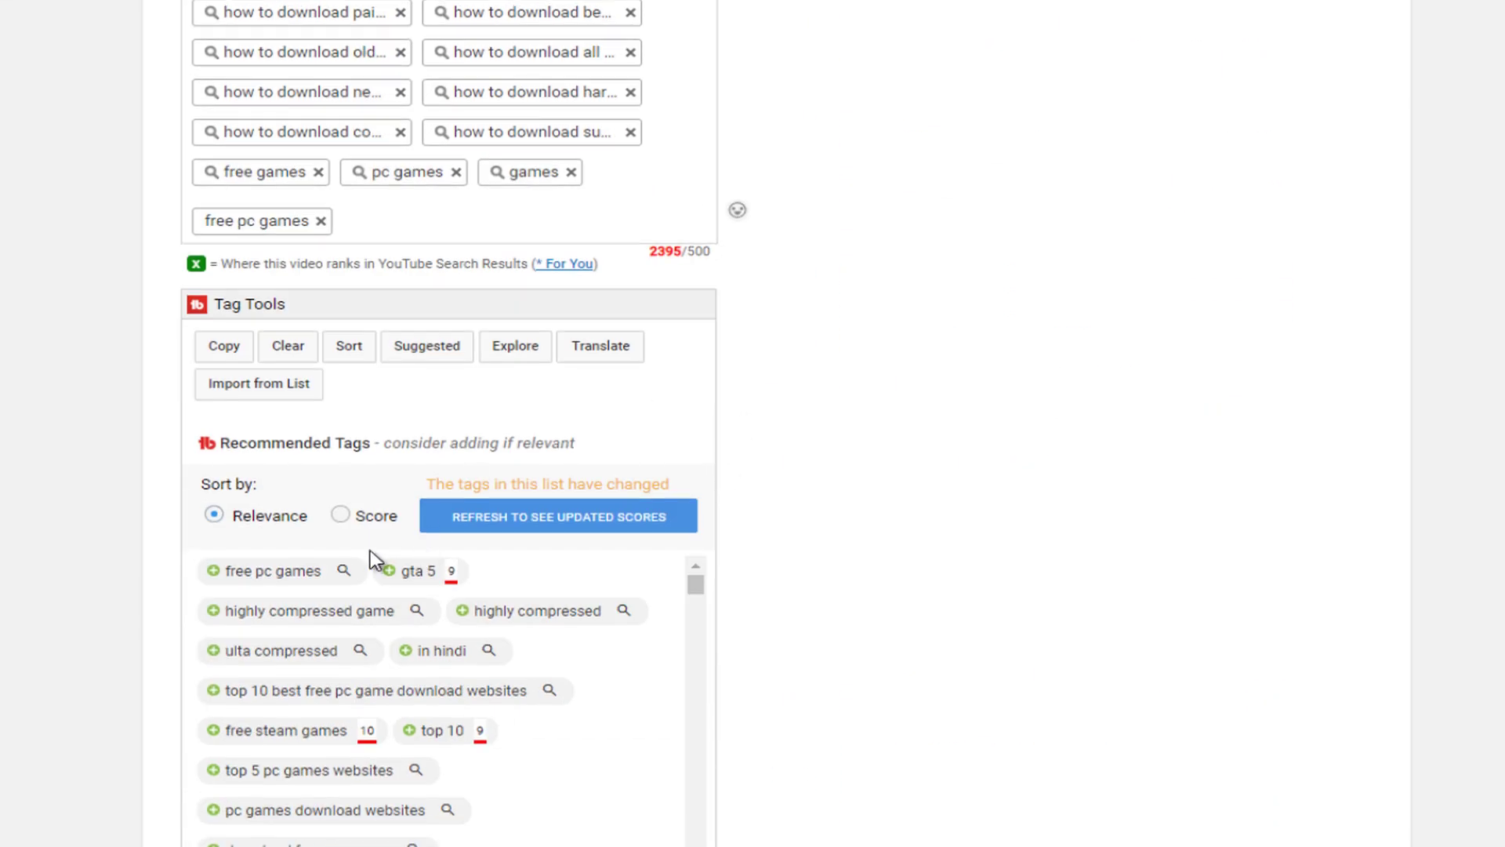
- Add recommended tags like gta 5, free steam games, gta 5 online and gta 5 thug life
click(392, 576)
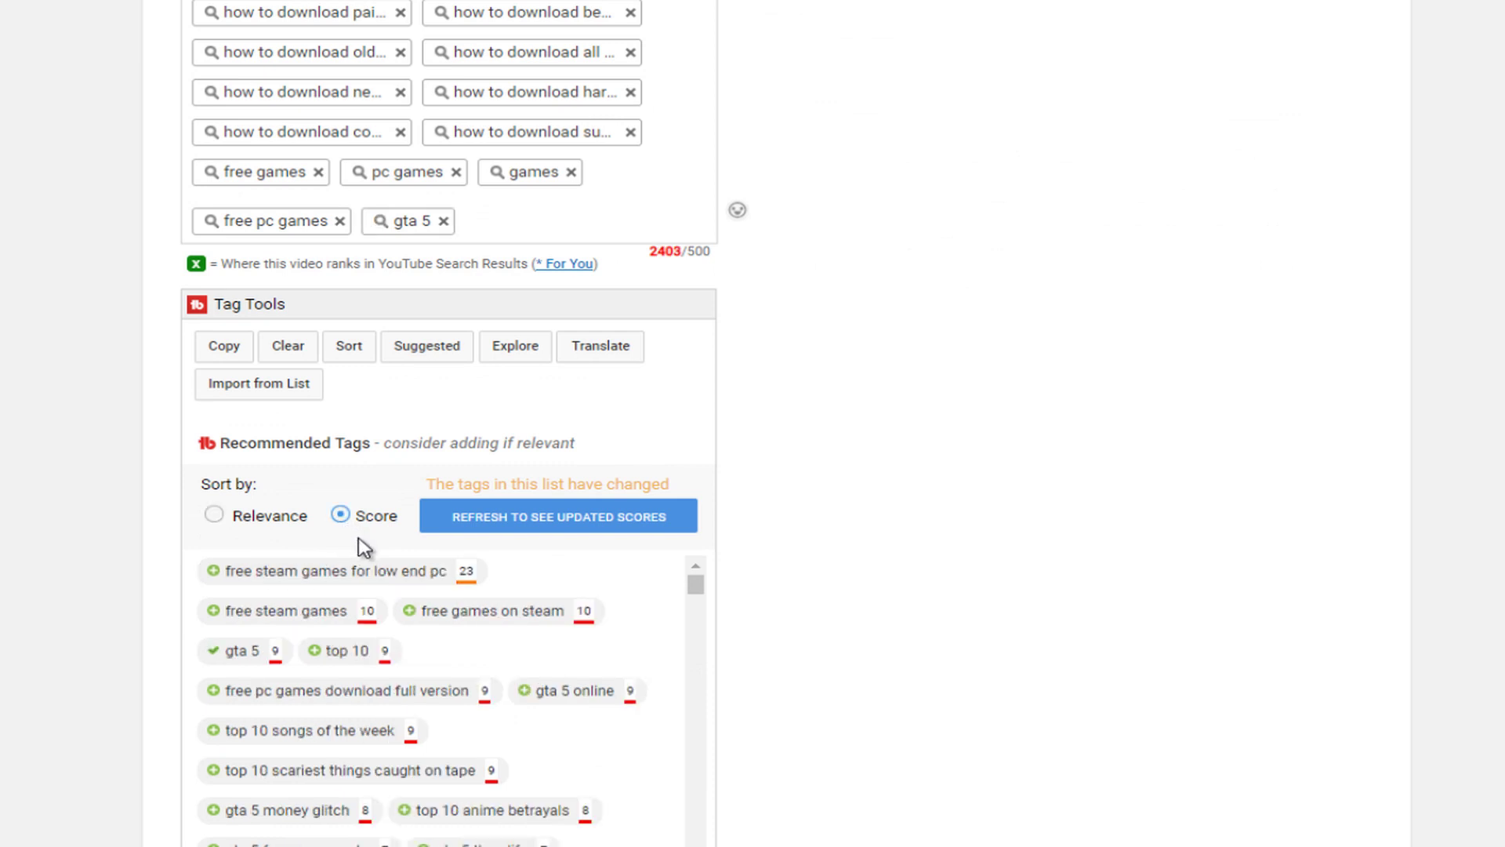
click(222, 580)
click(223, 665)
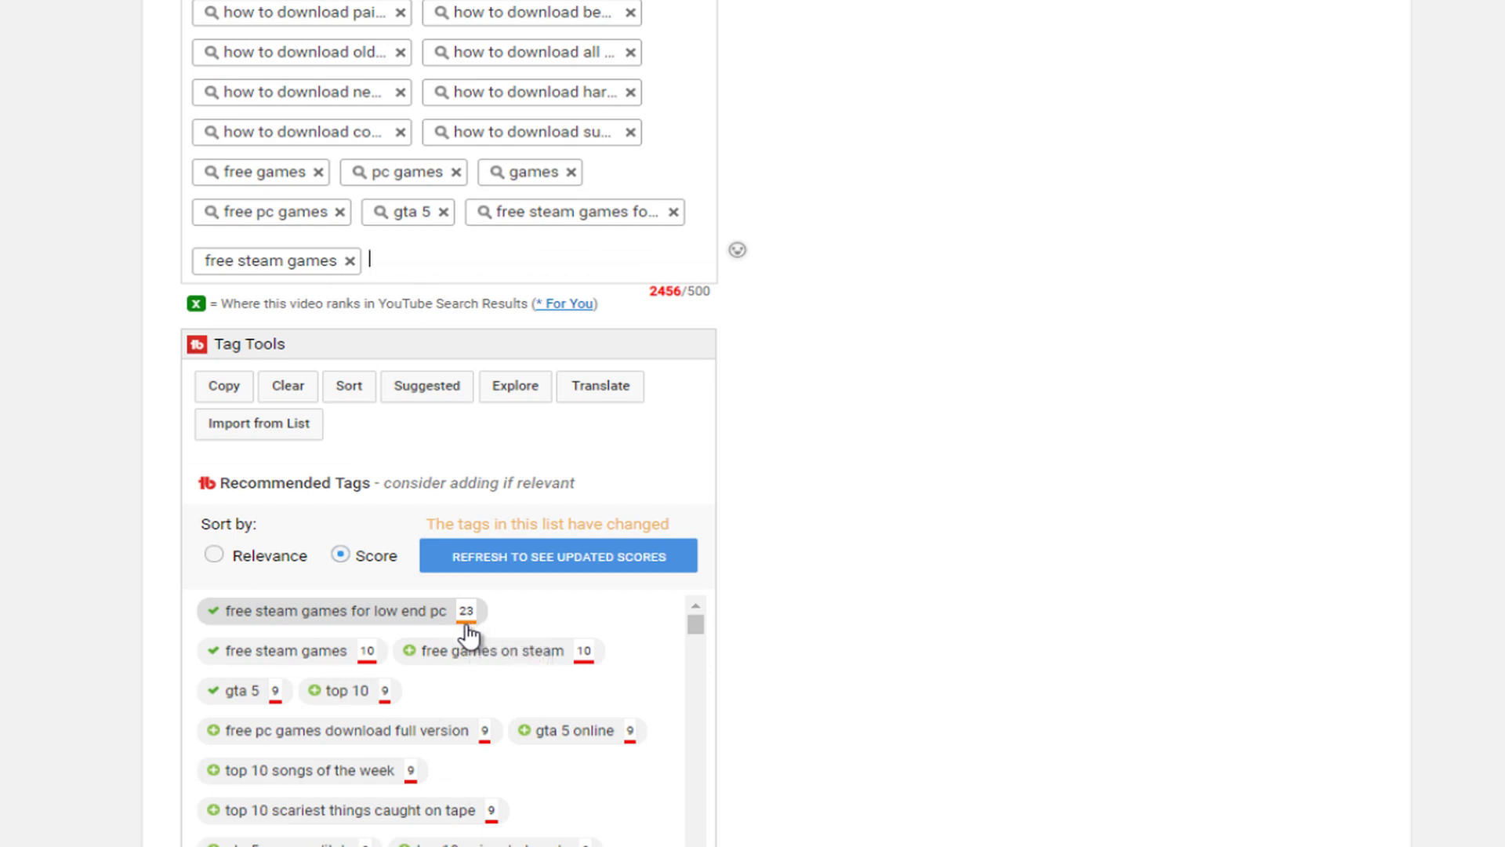
scroll(888, 590, down, 3)
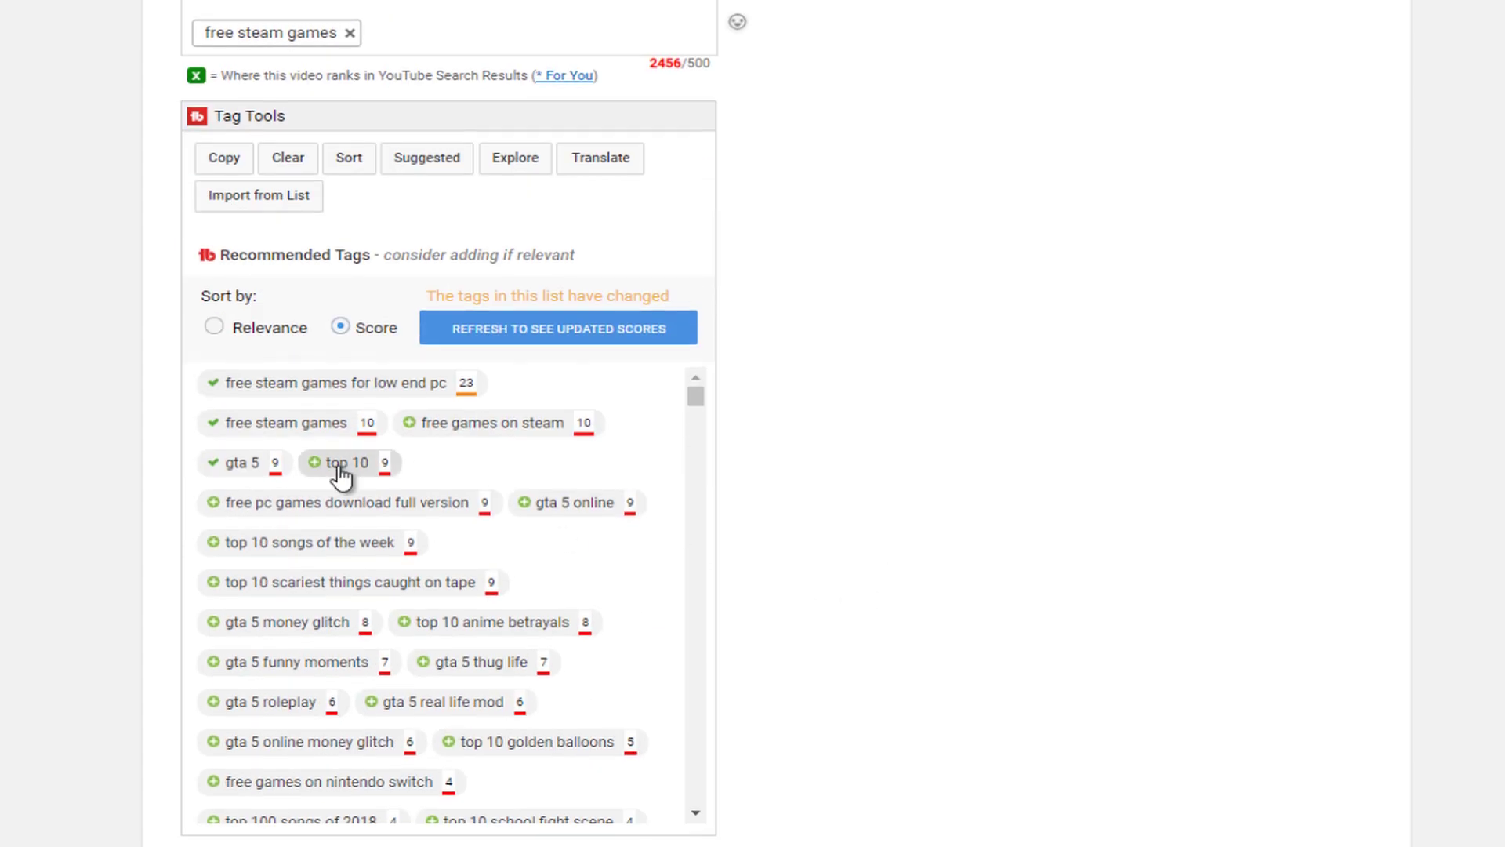
click(223, 509)
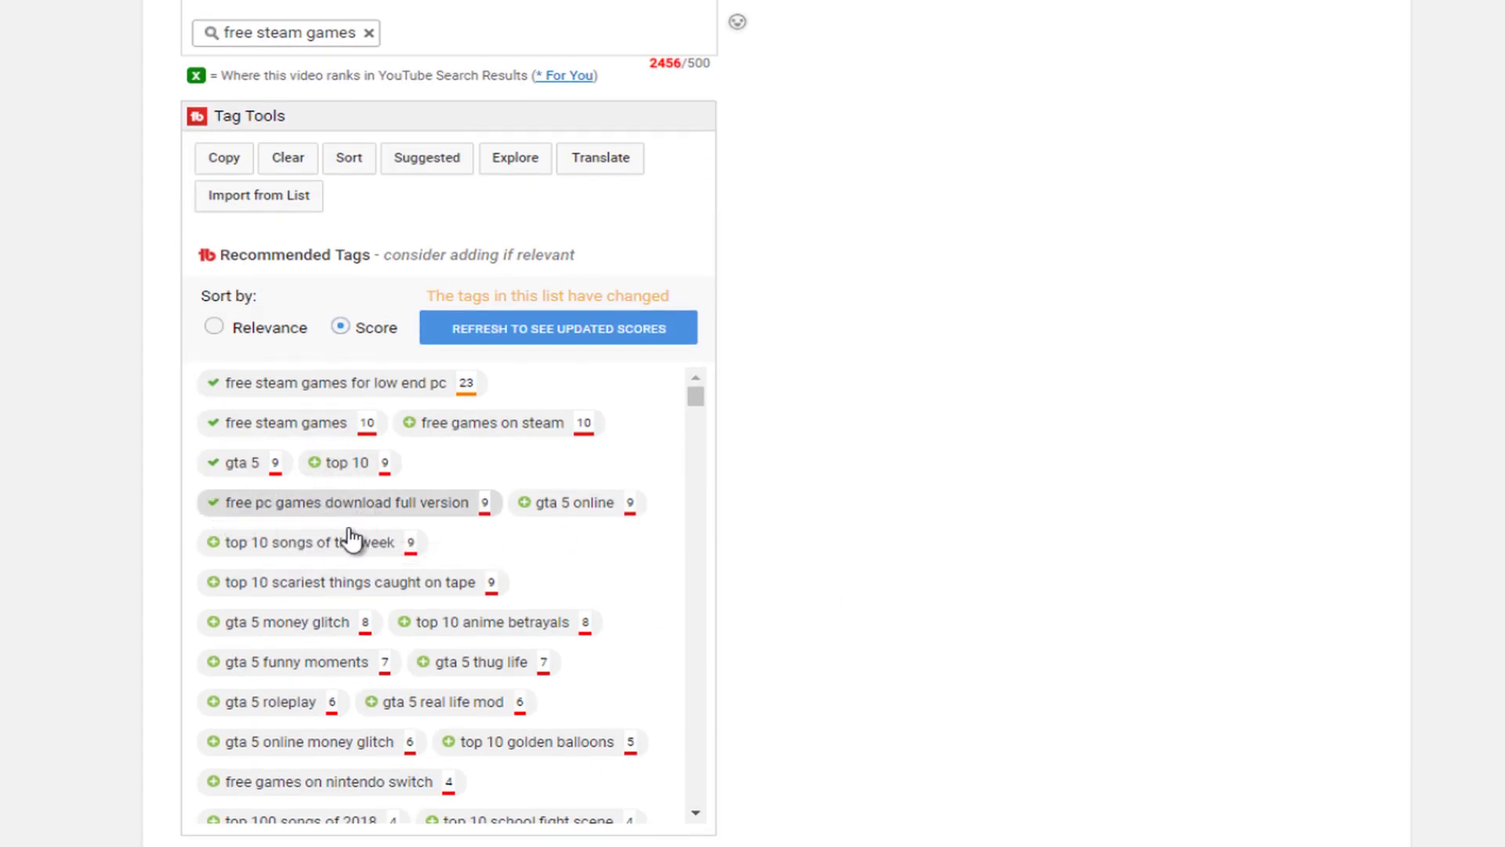
click(521, 513)
click(291, 635)
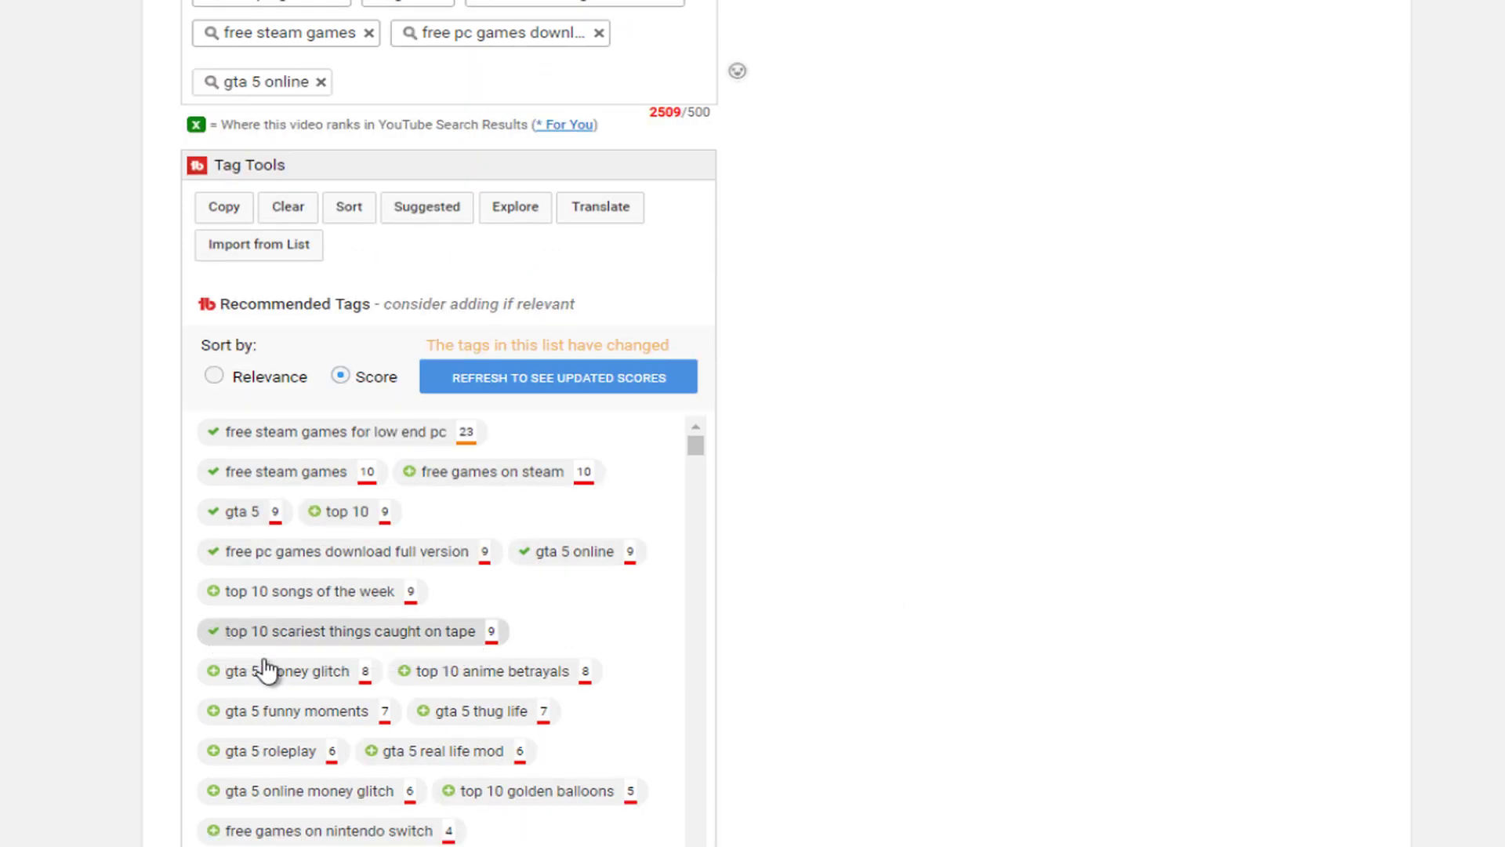
click(227, 673)
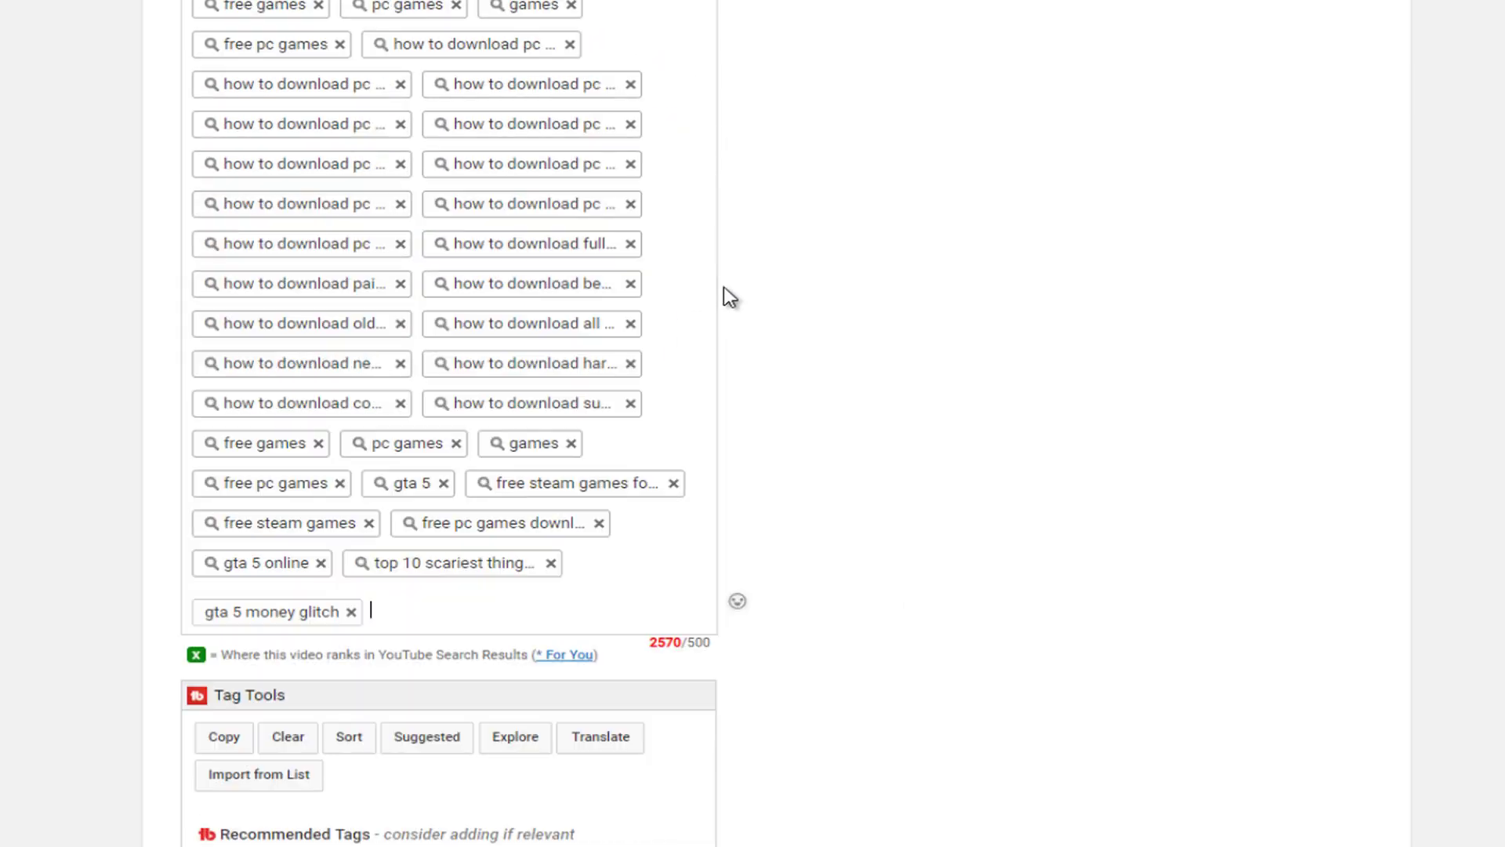
scroll(439, 352, up, 10)
scroll(637, 520, down, 15)
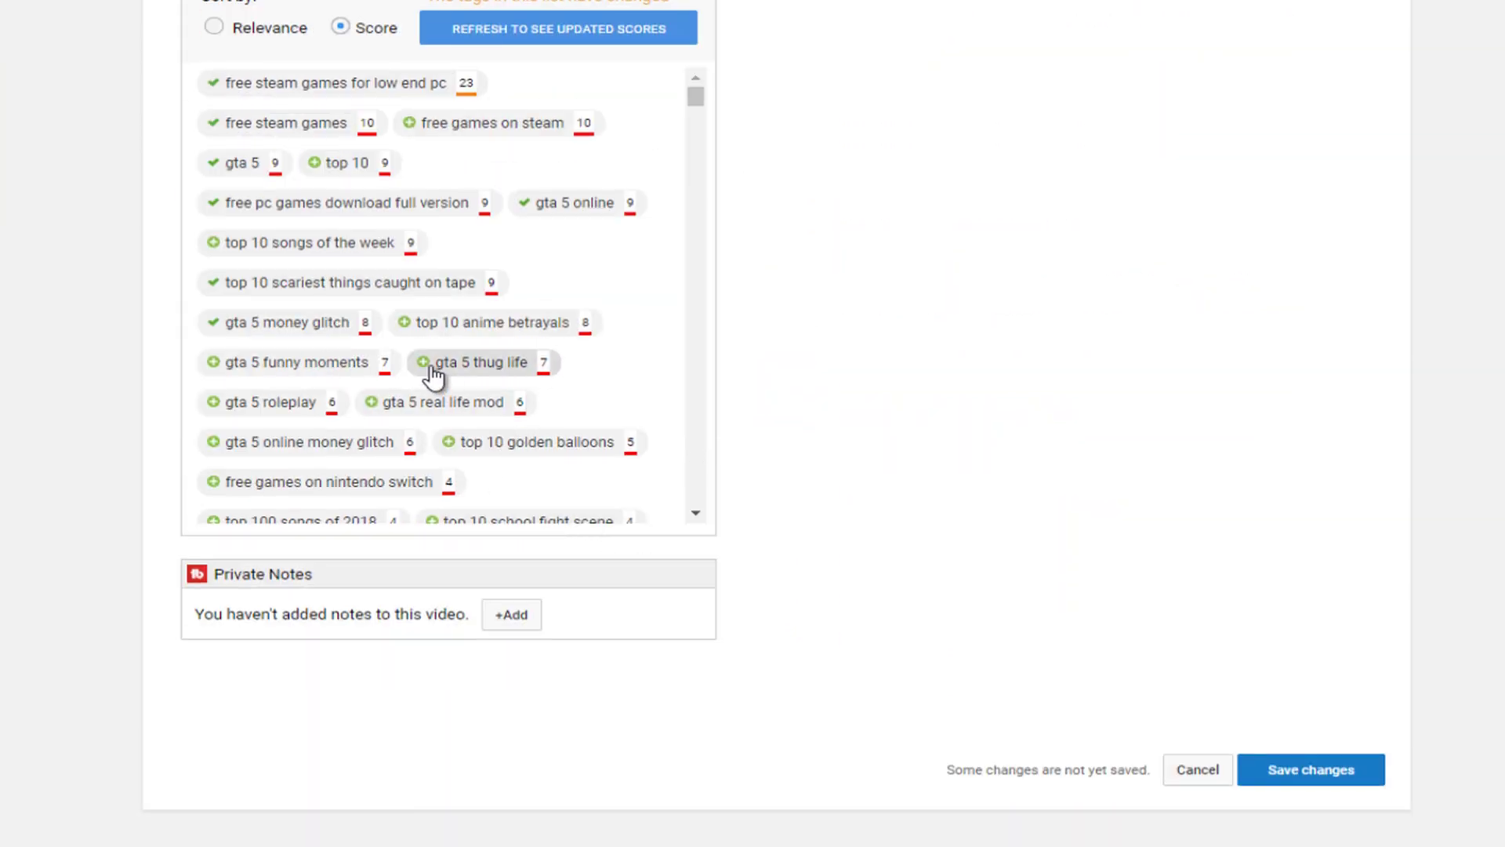
click(429, 363)
scroll(791, 478, up, 15)
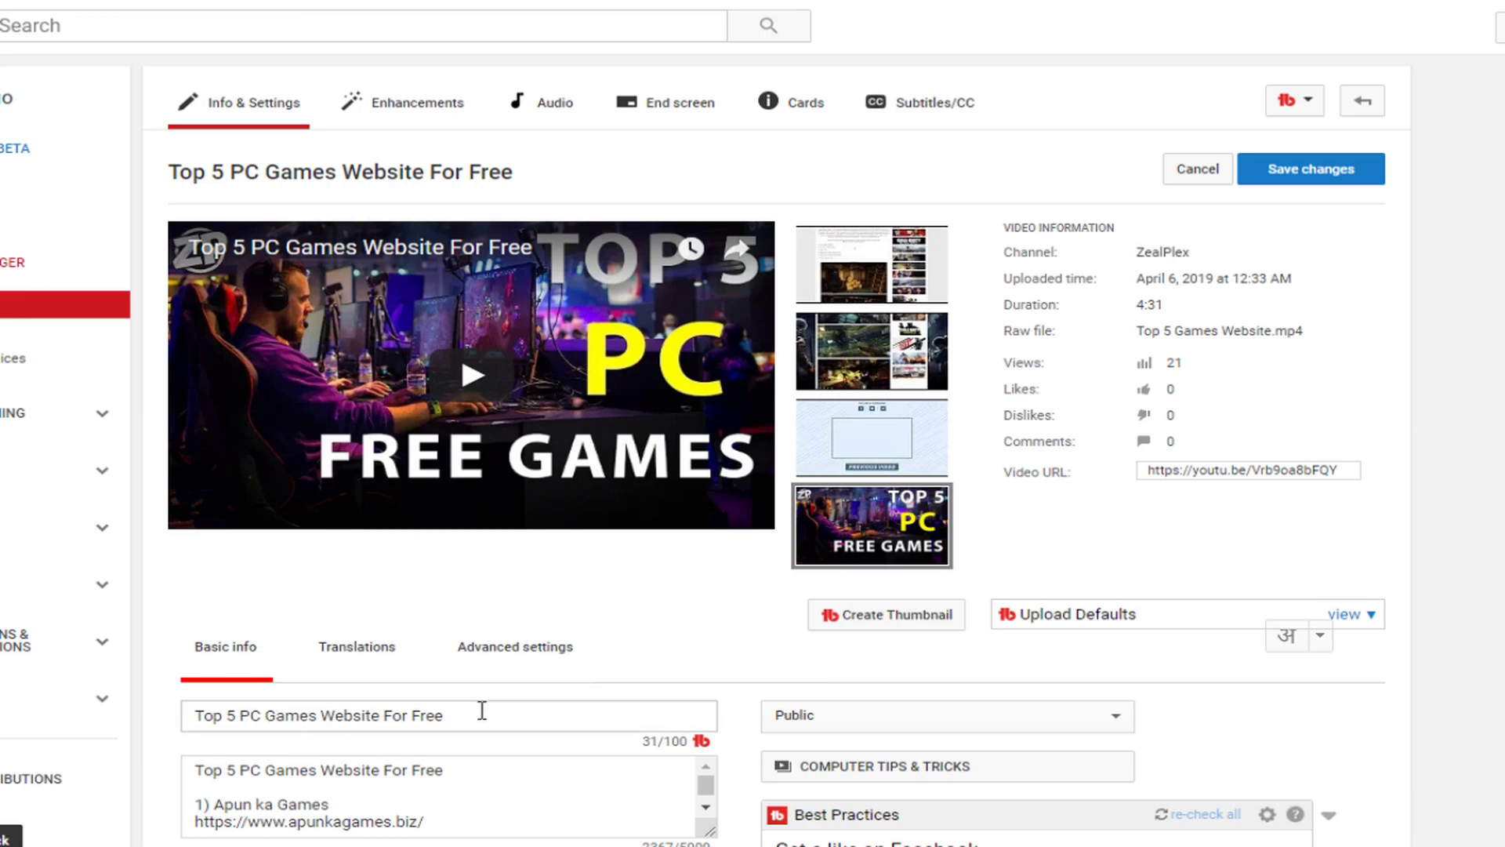
- Select the video title text and copy it
drag(480, 709, 101, 701)
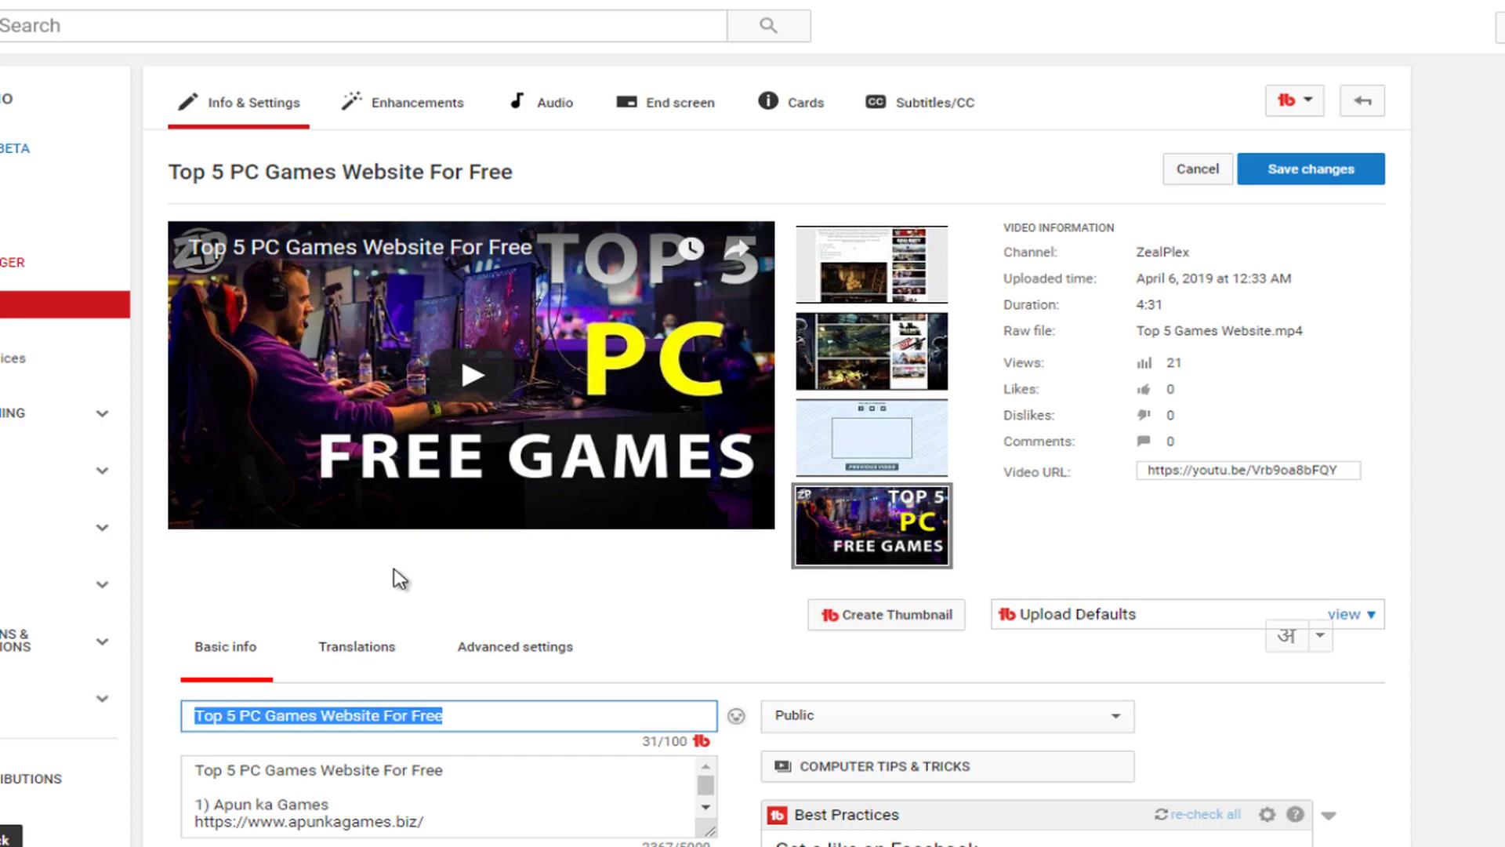
right_click(382, 721)
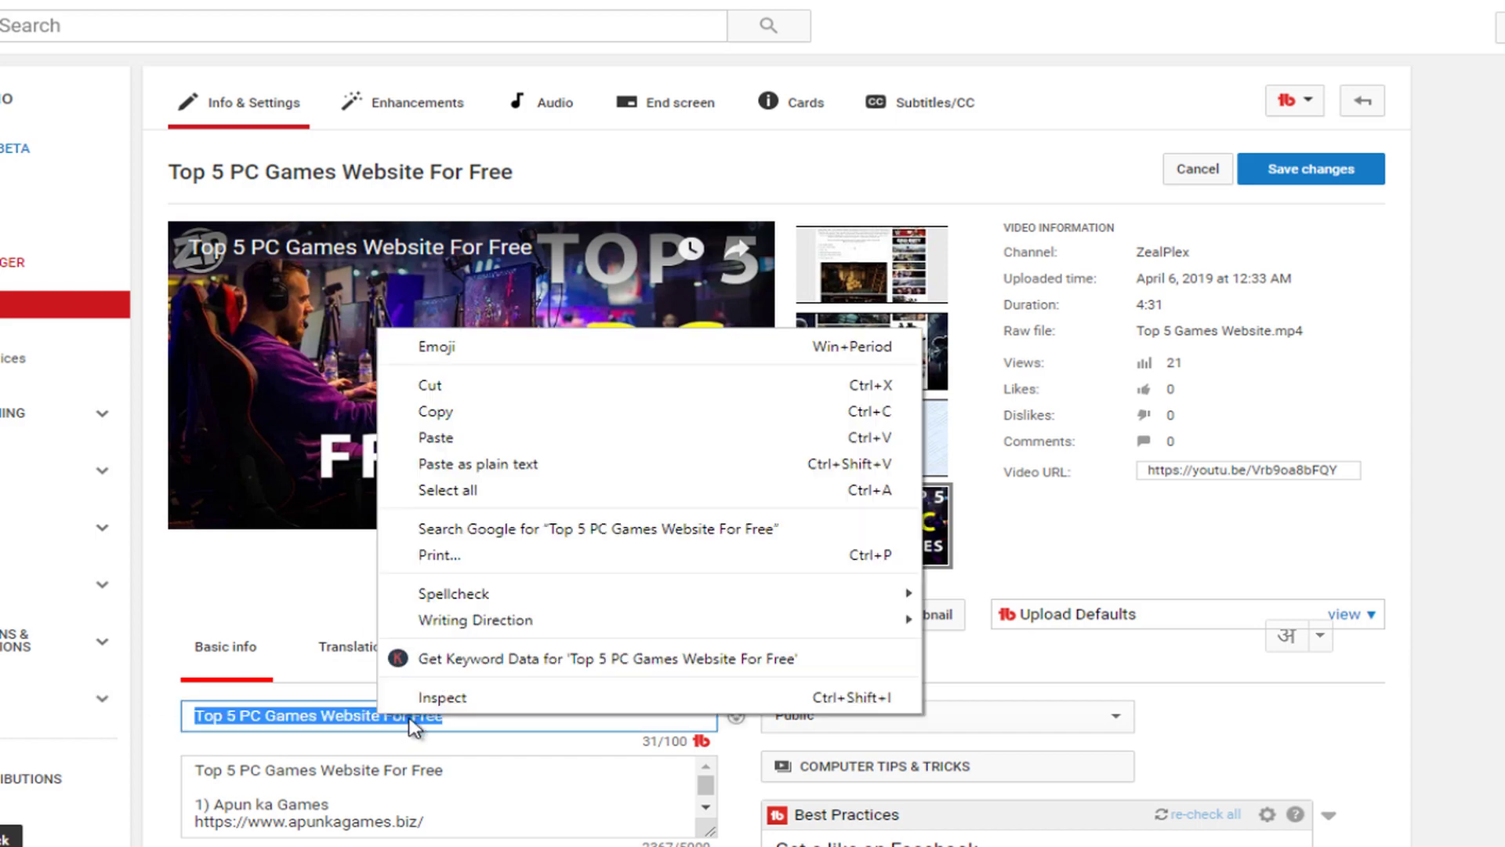
click(464, 410)
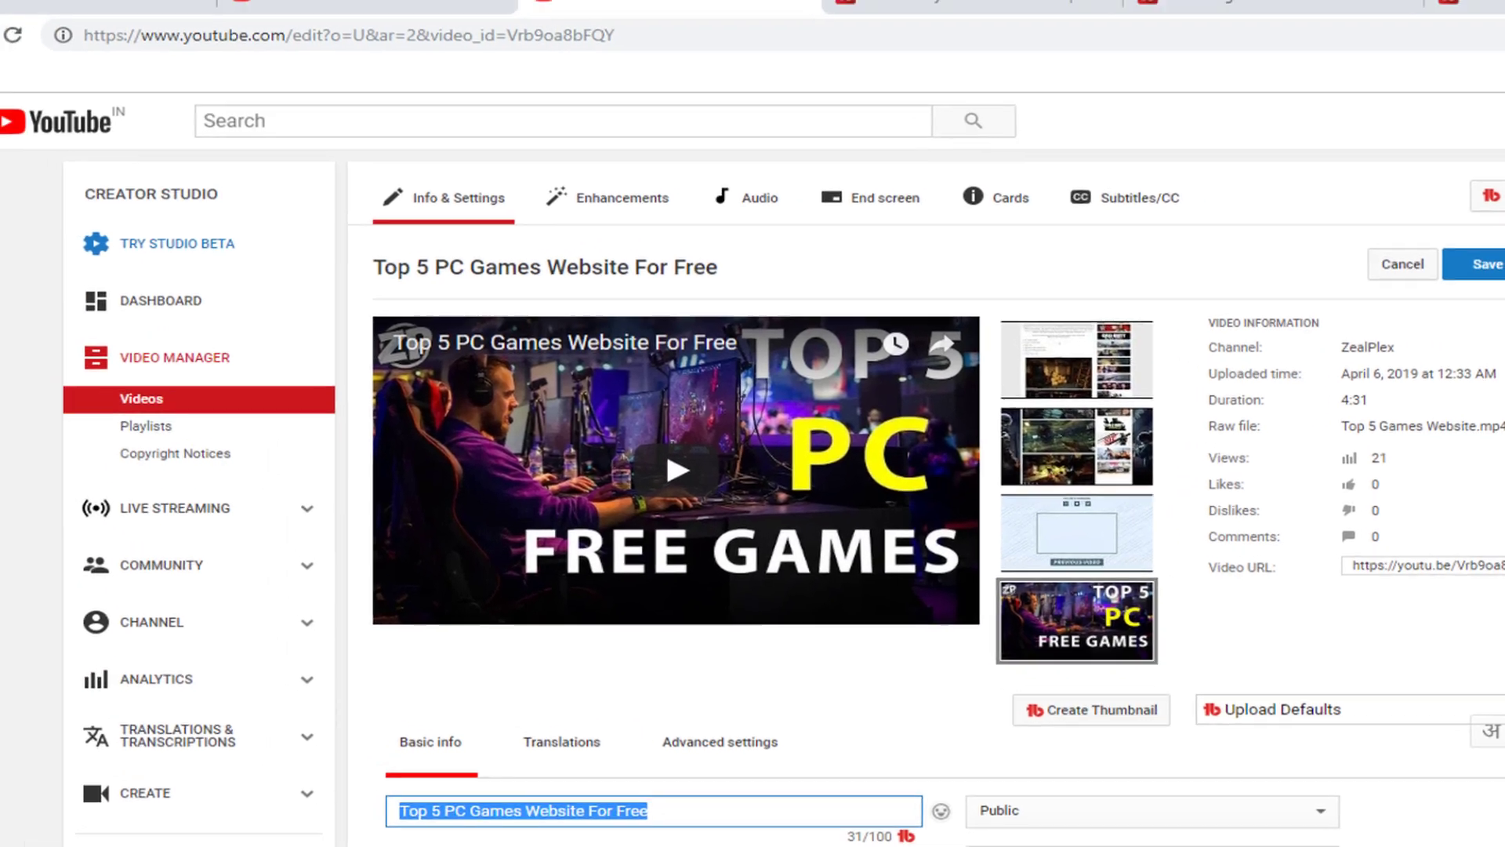
- Search YouTube for the old title and pick the suggestion 'top 5 best website for download pc games for free'
key(ctrl+t)
text(youtube.com)
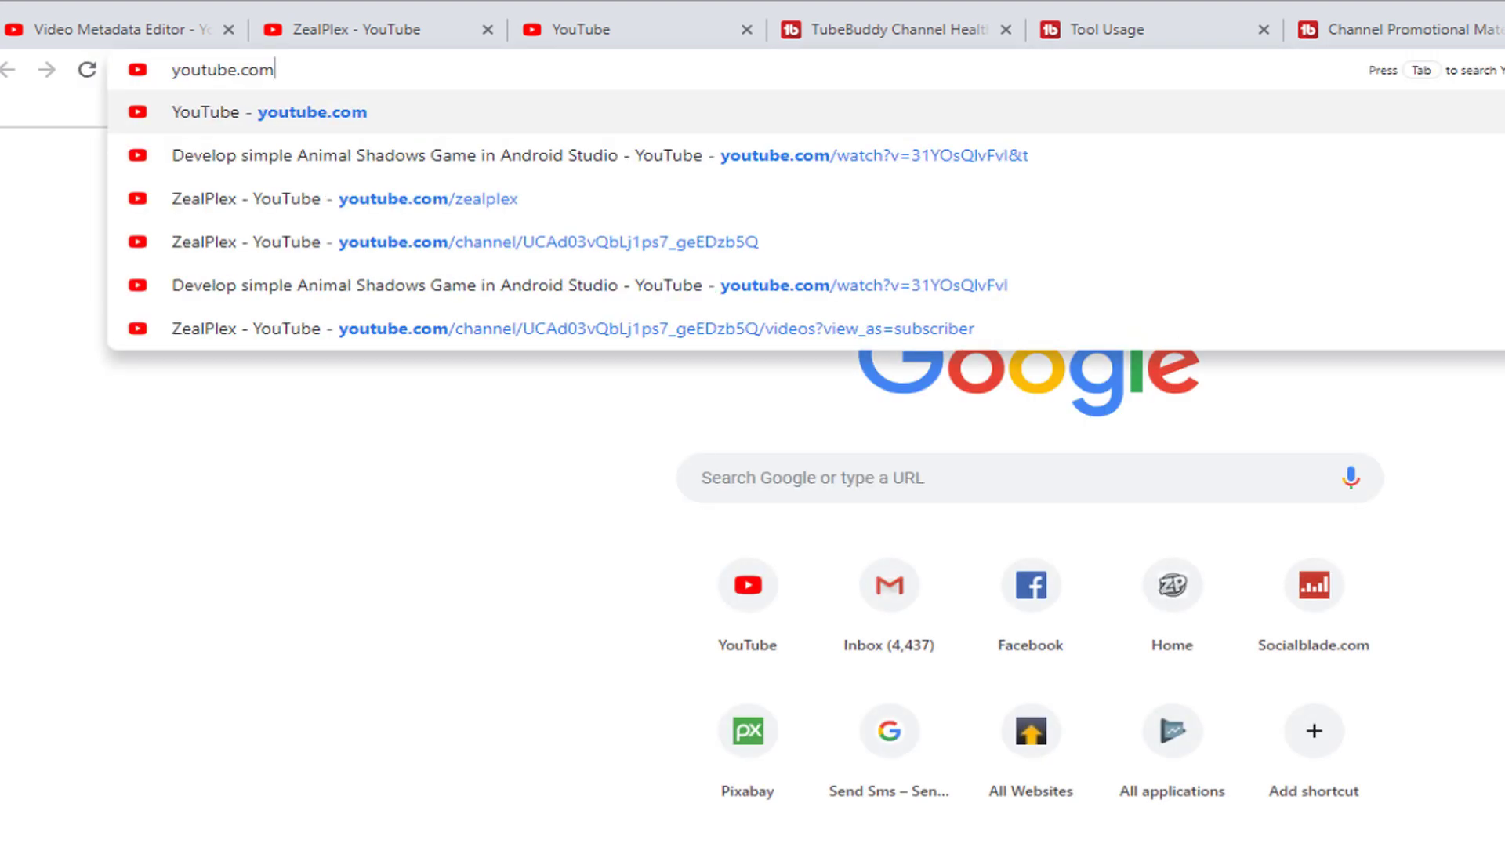
key(Return)
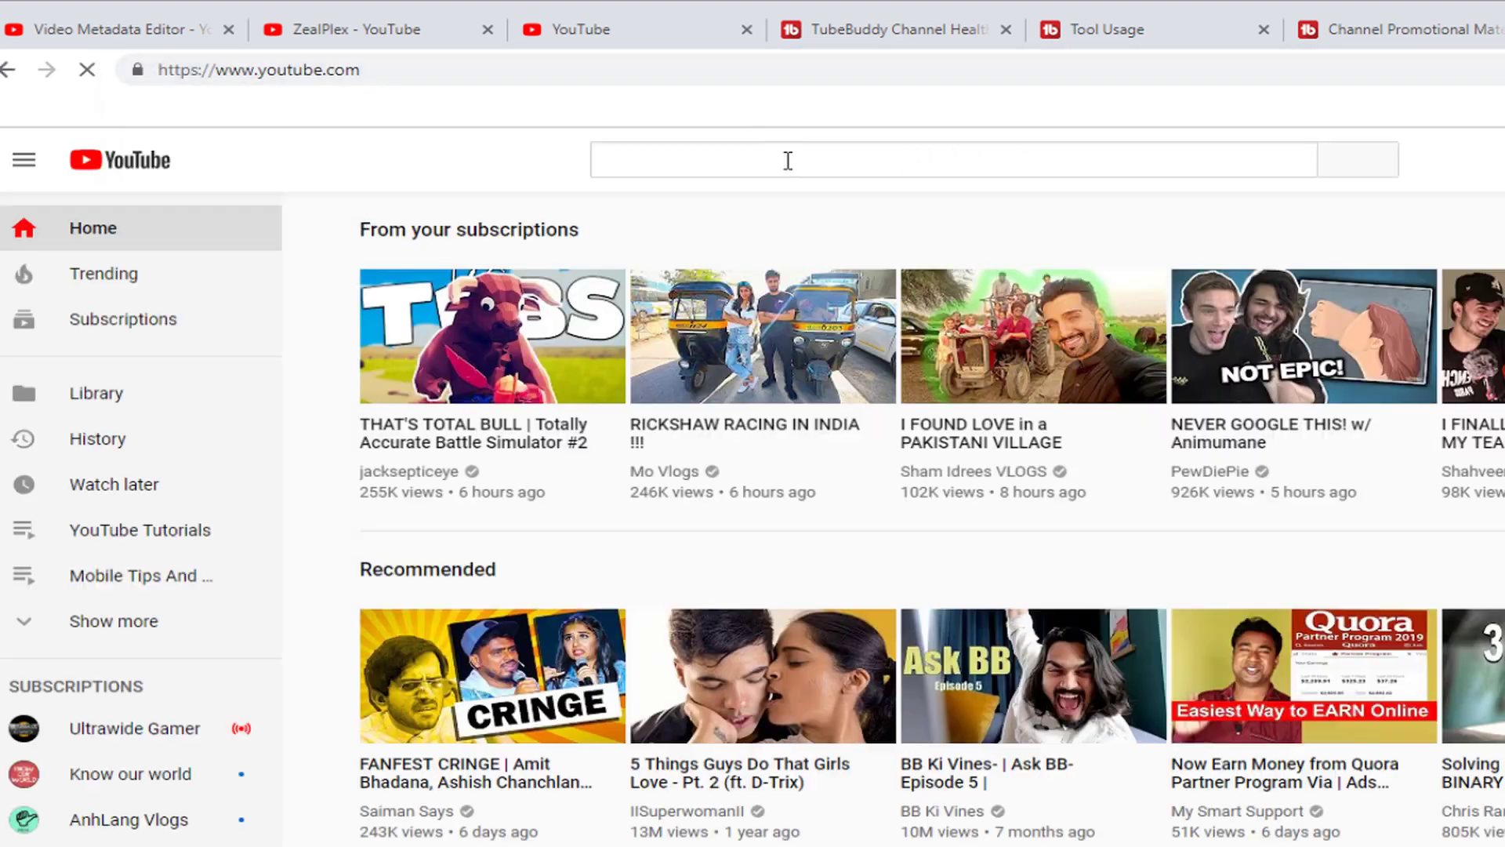
click(788, 160)
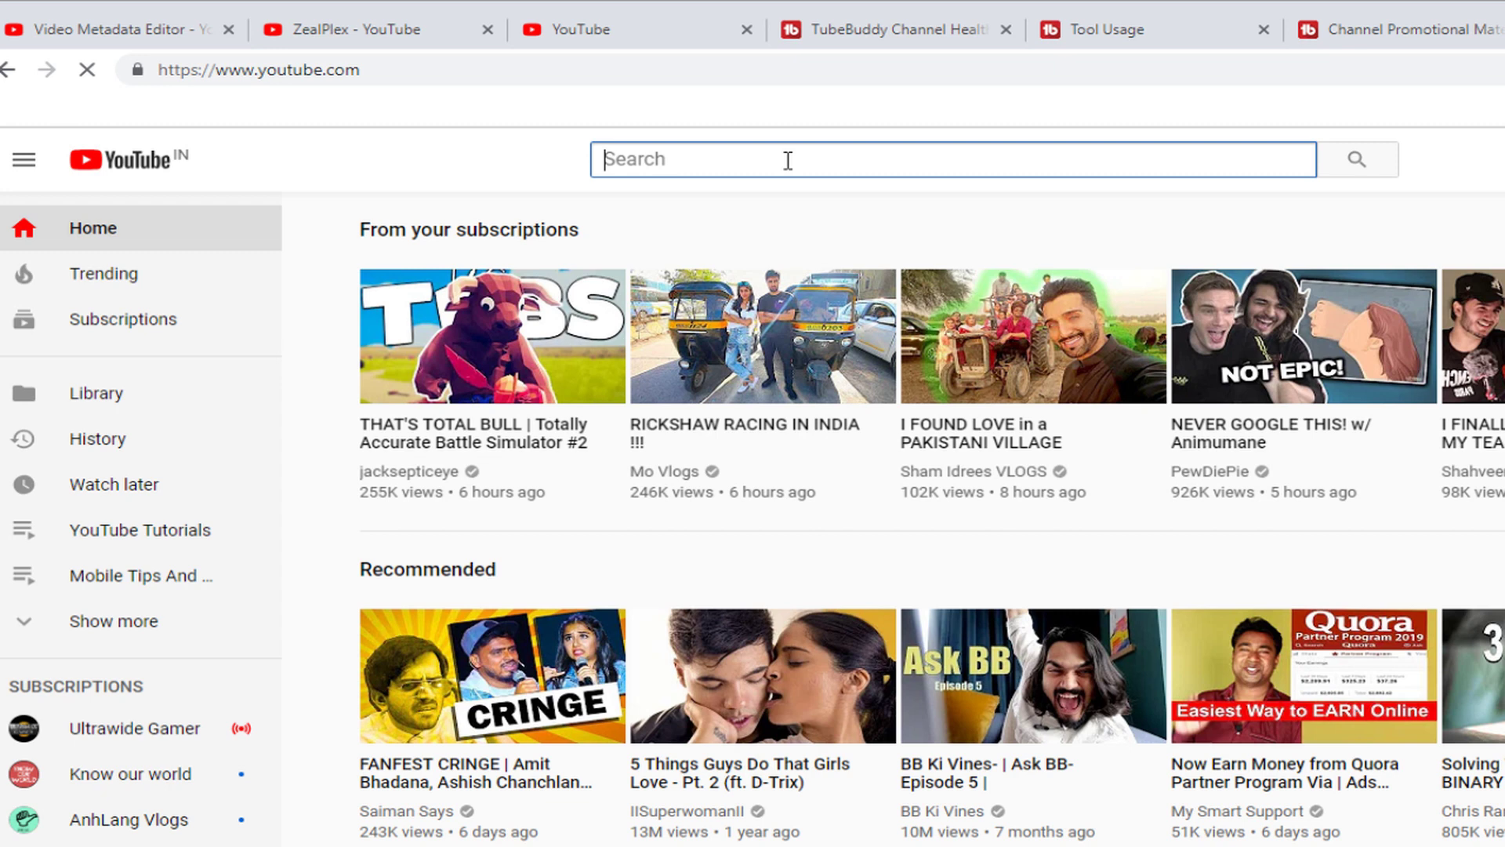
key(ctrl+v)
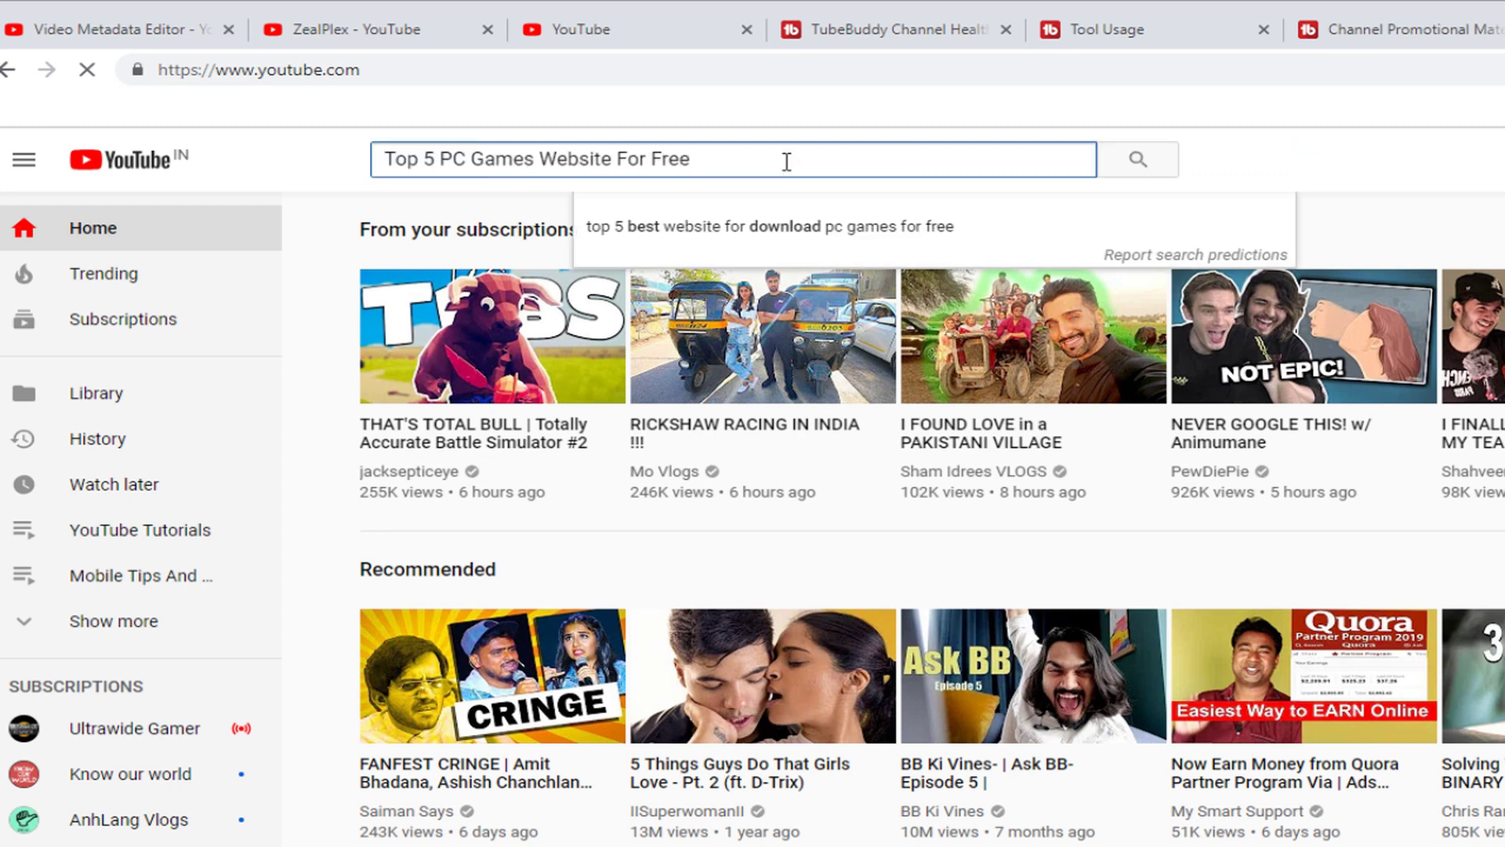
click(892, 235)
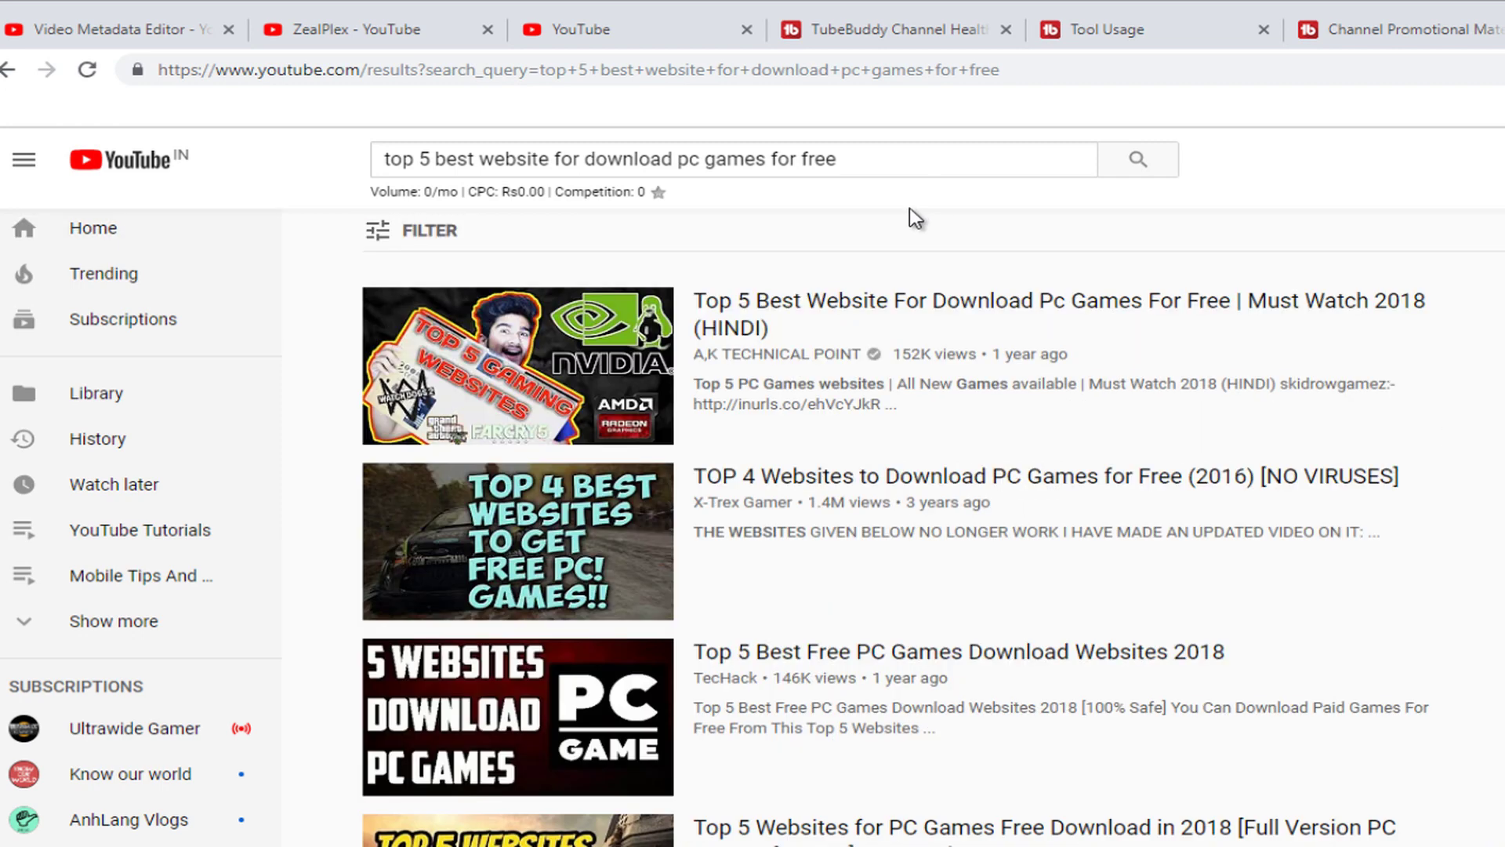
- Cut the suggested phrase from the search box and return to the Creator Studio tab
triple_click(900, 167)
right_click(796, 159)
click(821, 215)
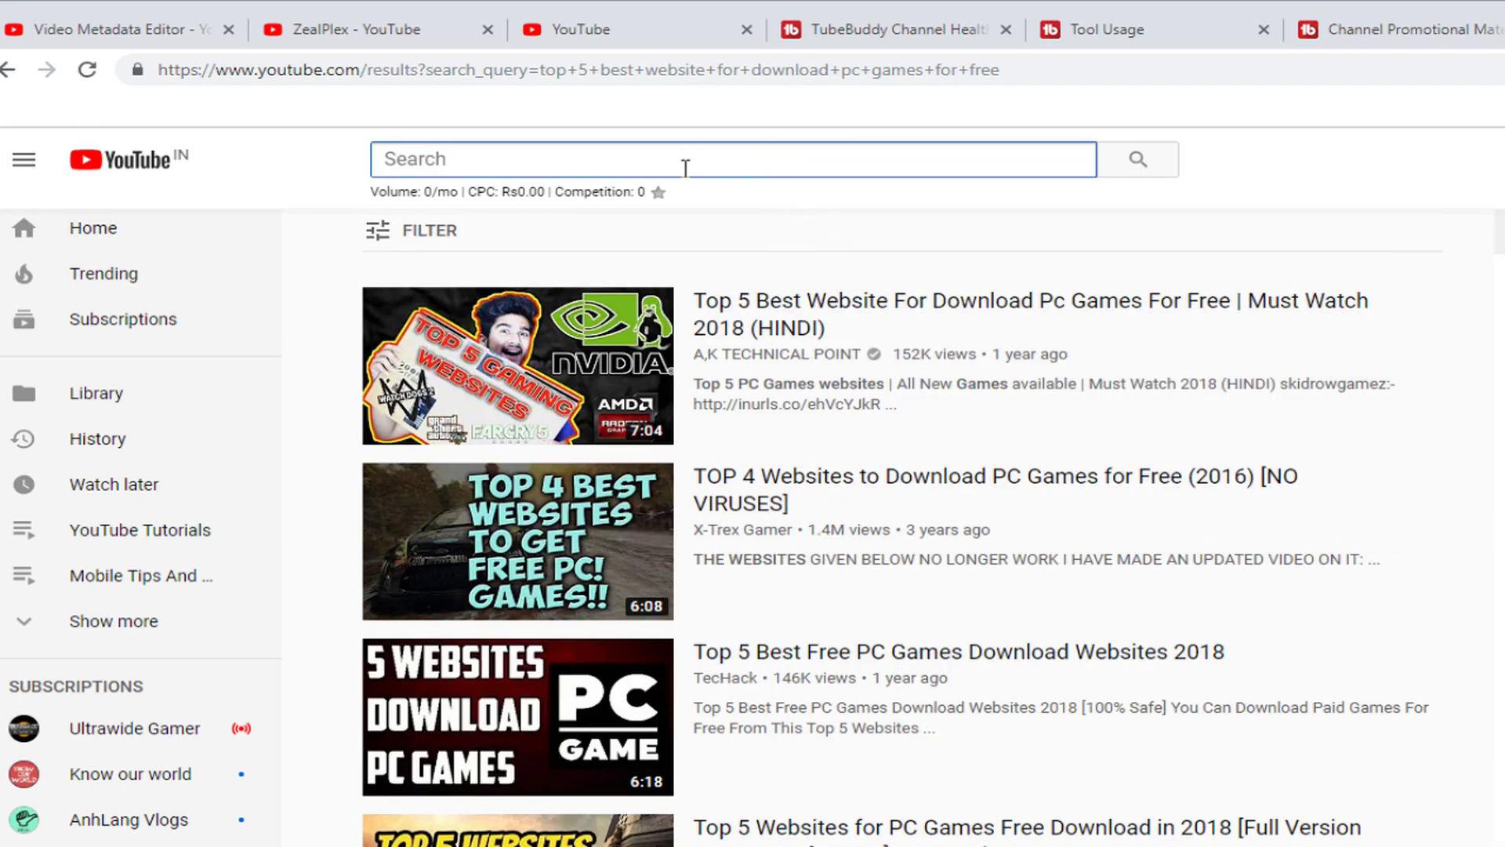
click(618, 38)
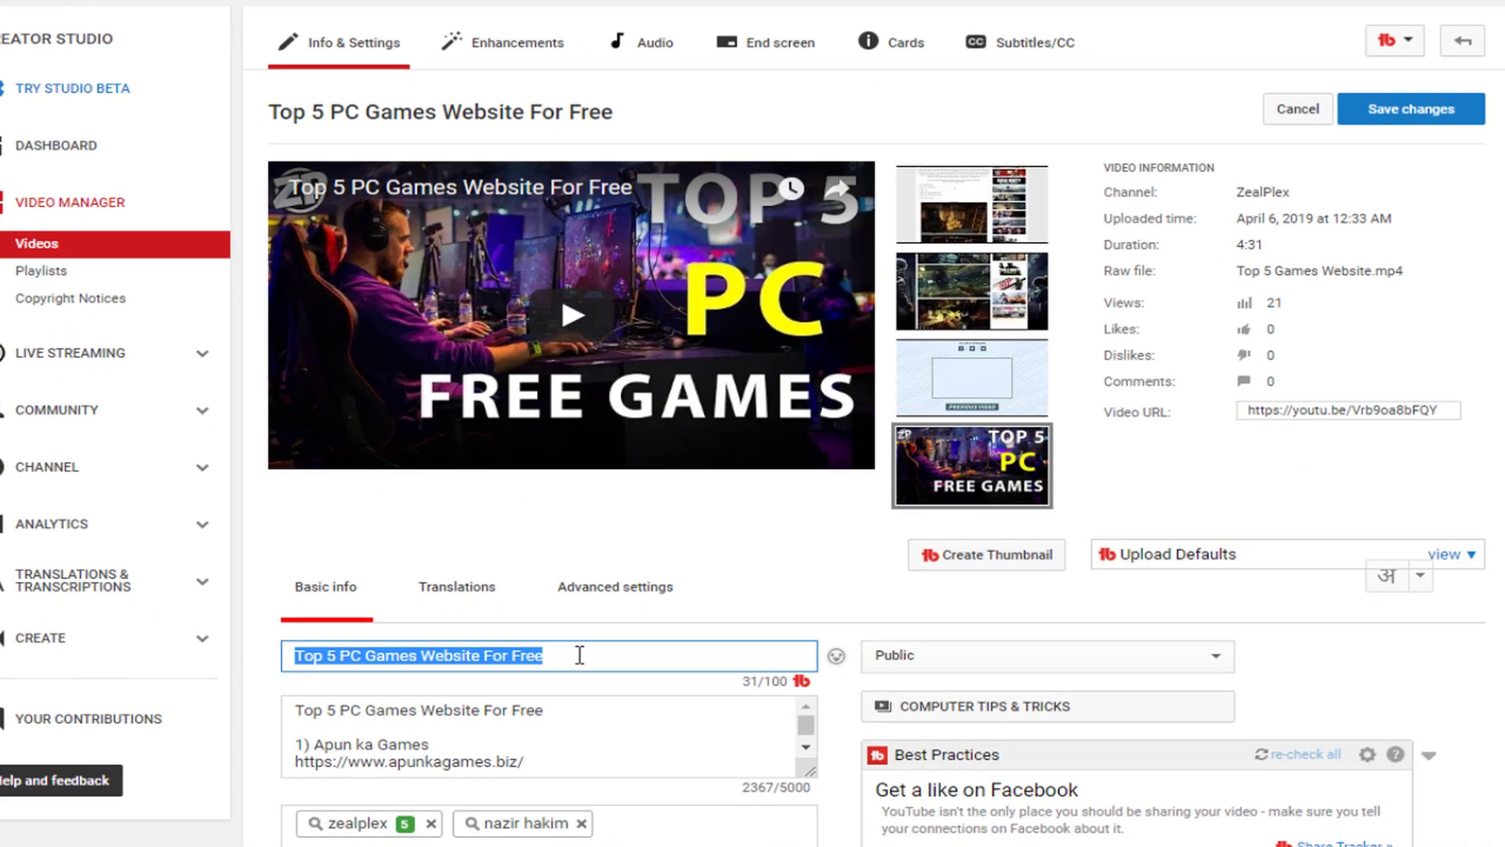
- Replace the title with 'top 5 best website for download pc games for free' and add it as the description's first line
key(BackSpace)
key(ctrl+v)
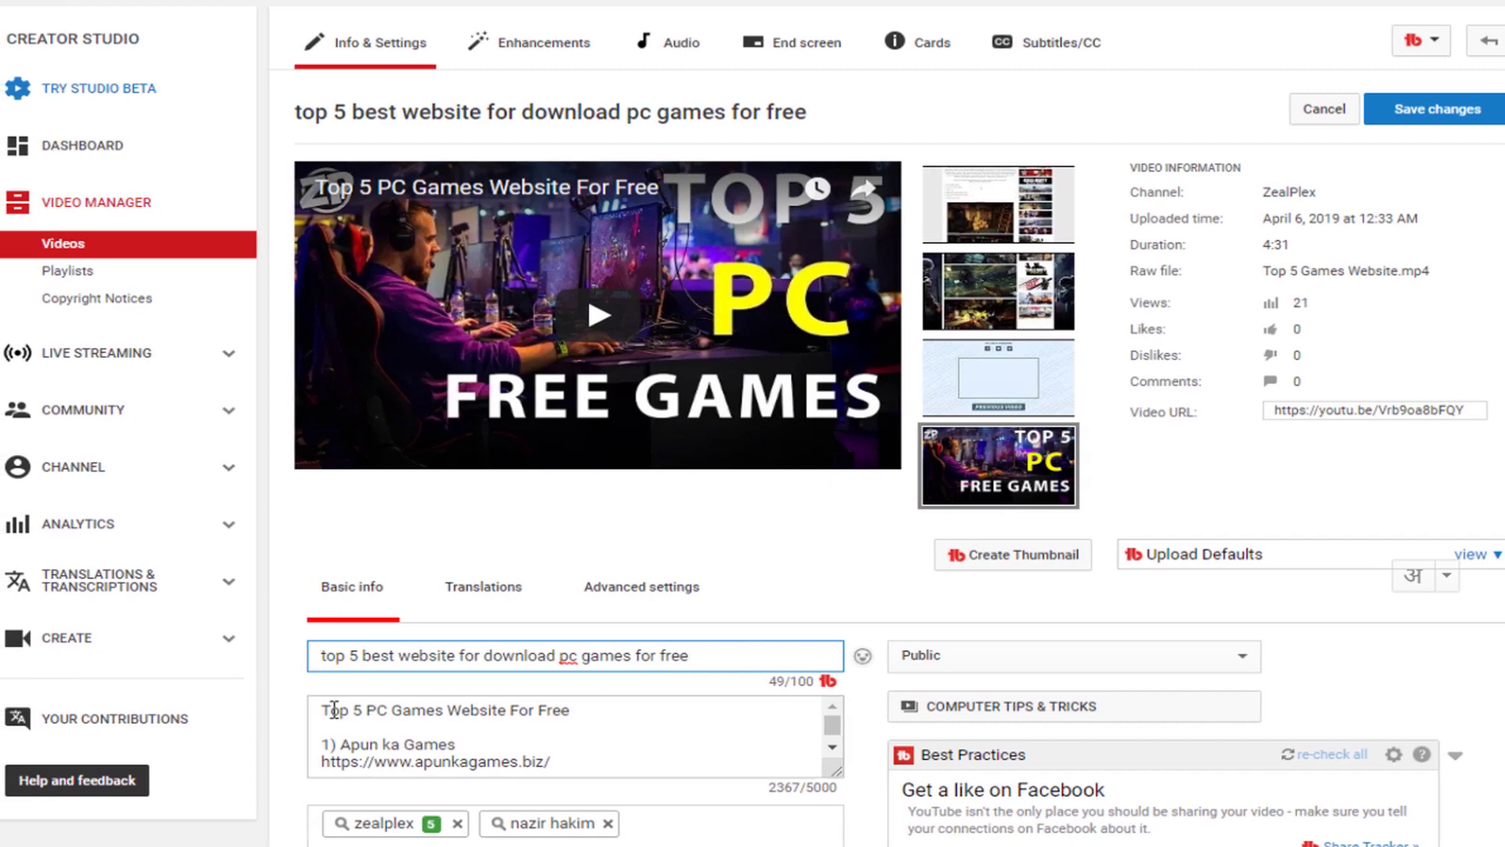
key(Tab)
key(Return)
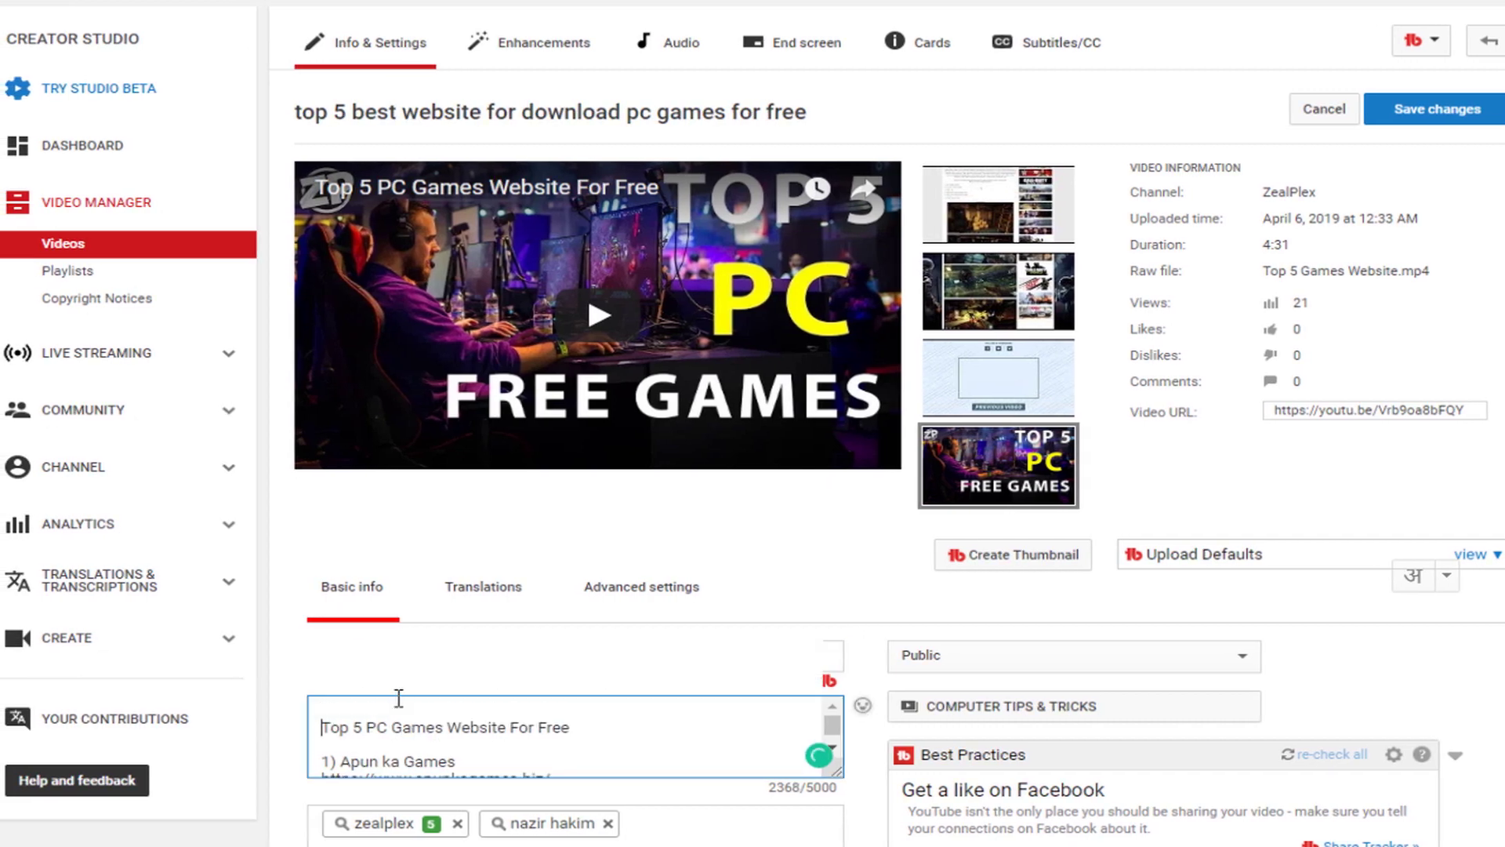
key(ctrl+v)
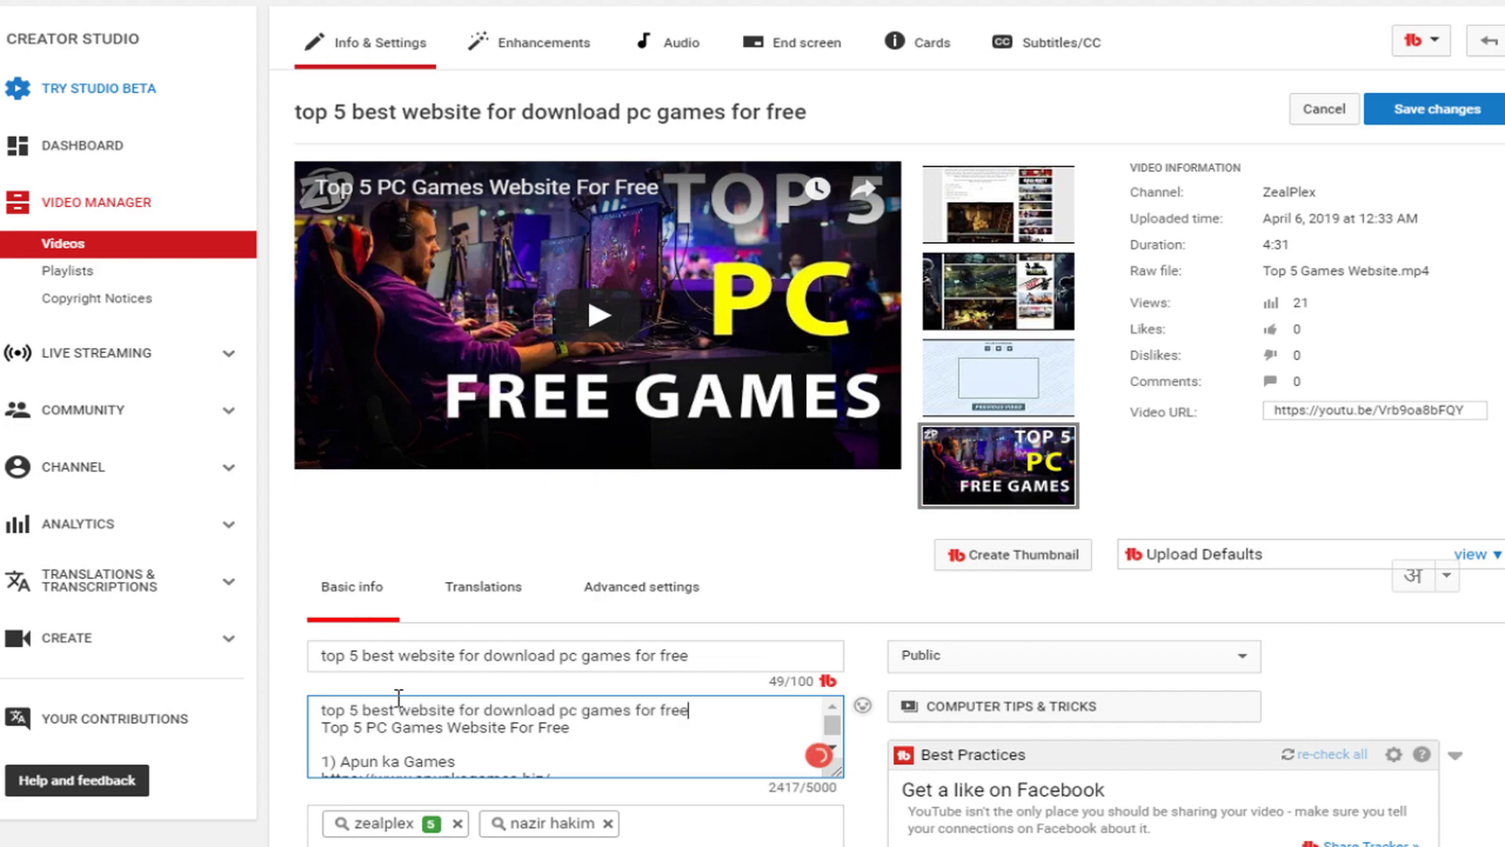
scroll(766, 613, down, 20)
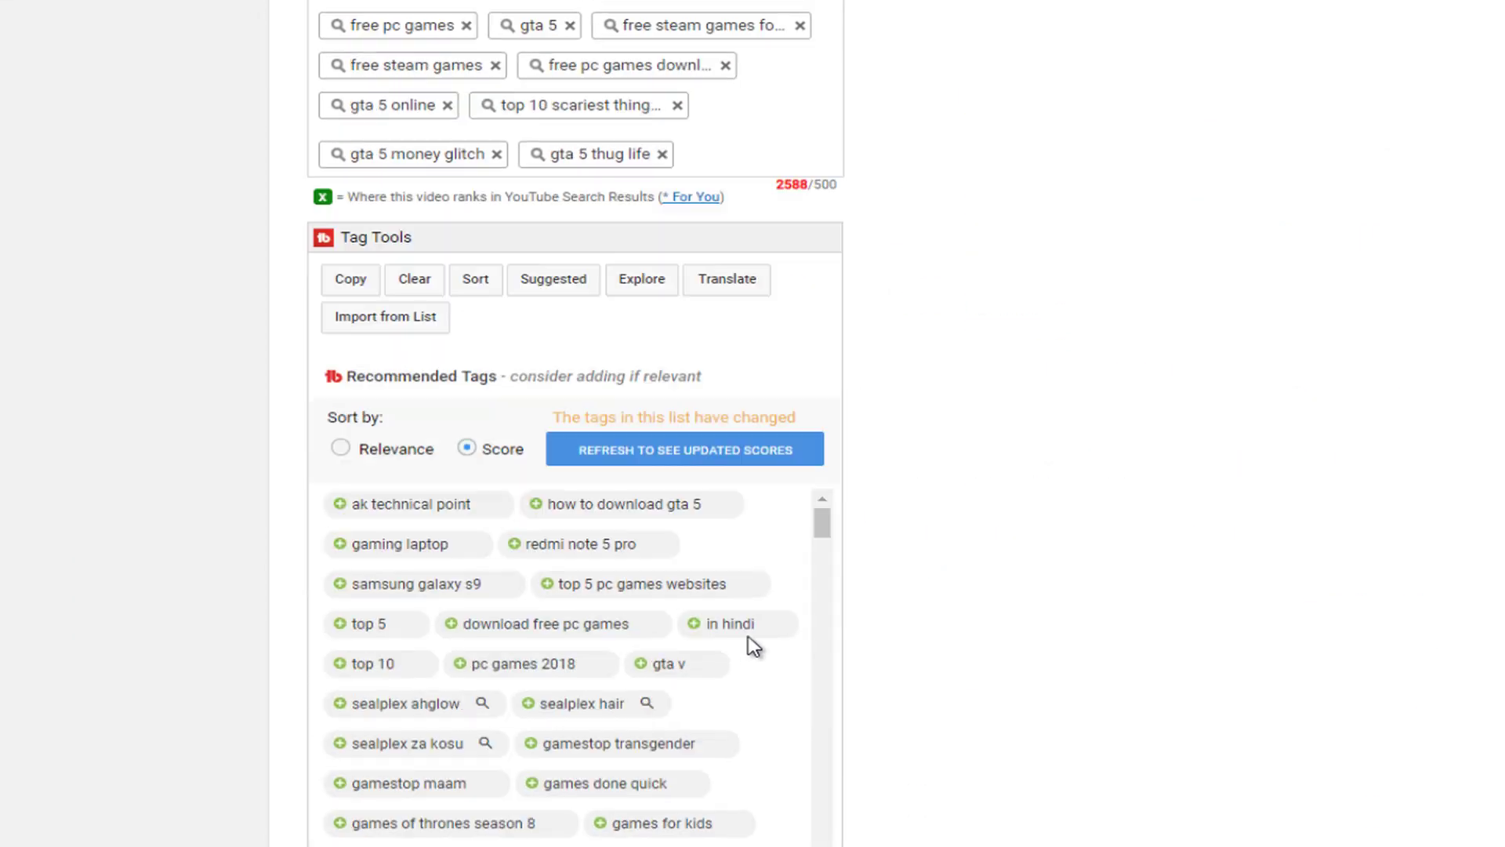
- Add the title phrase as a tag and check it in Keyword Explorer, which rates it Poor, 18/100
click(762, 153)
key(ctrl+v)
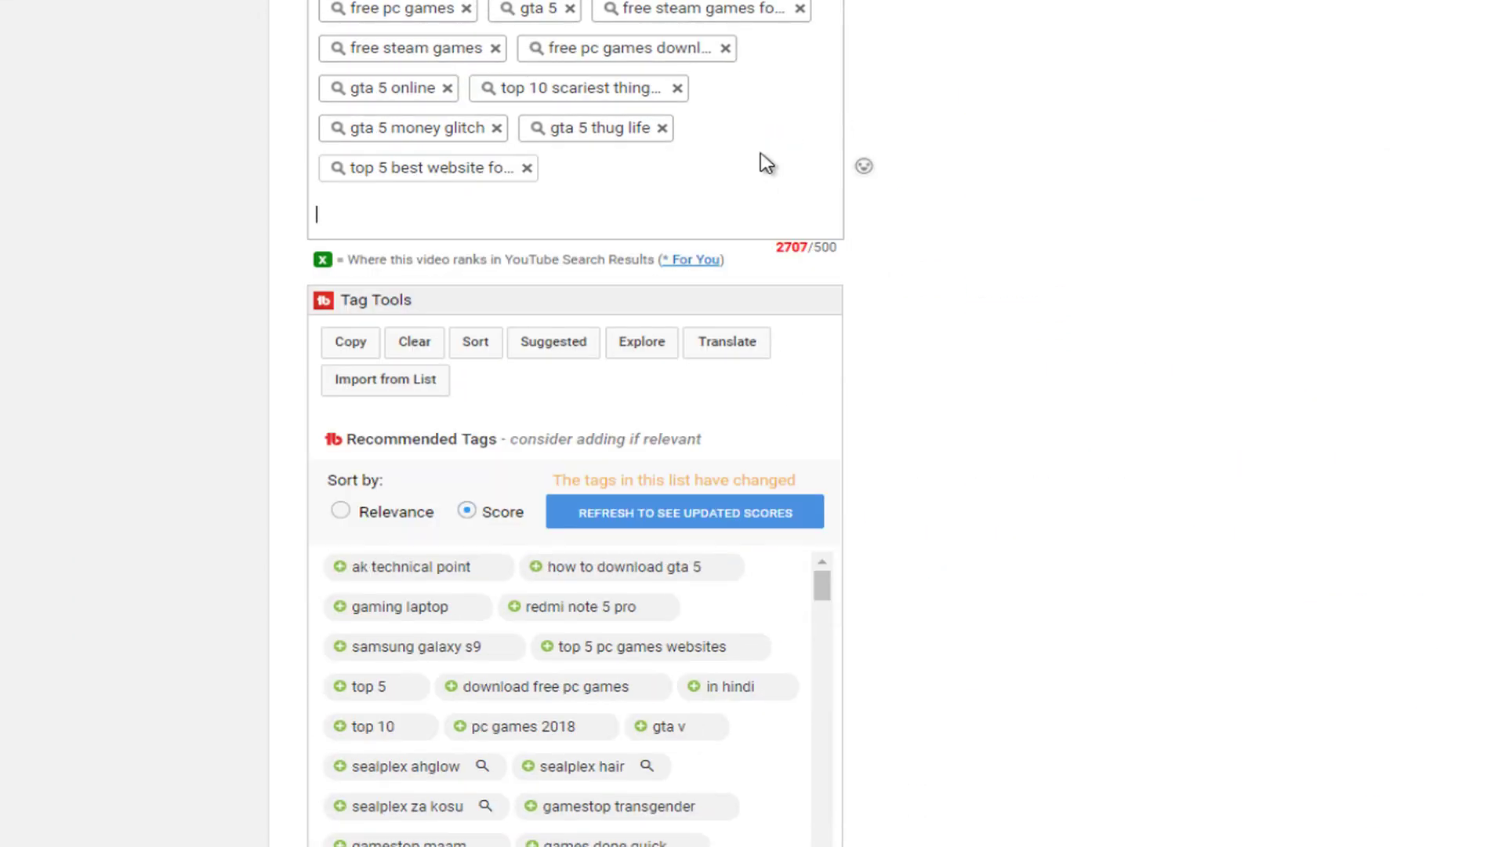
click(465, 186)
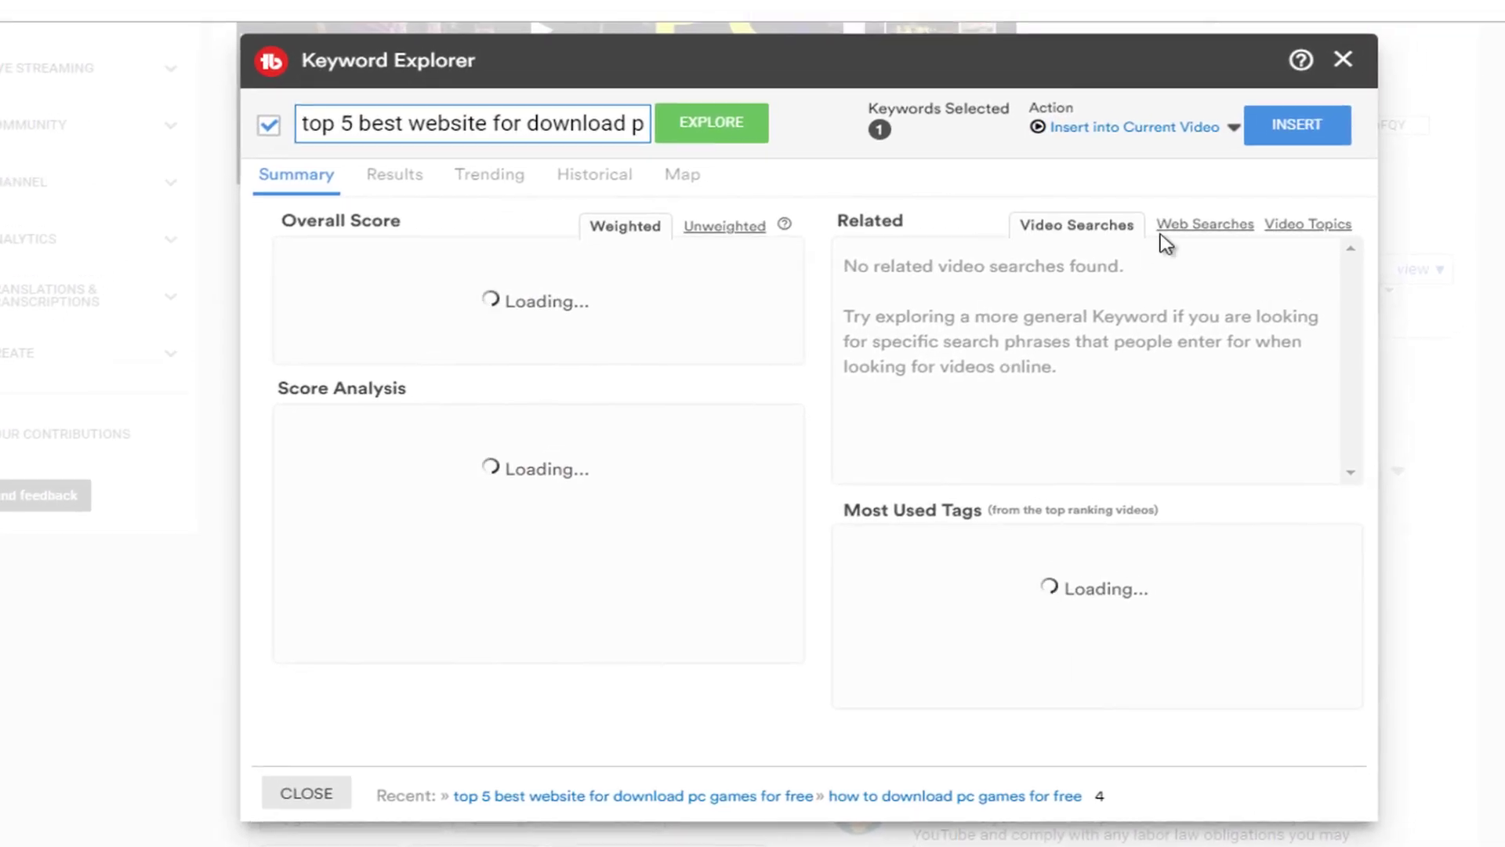
click(1216, 240)
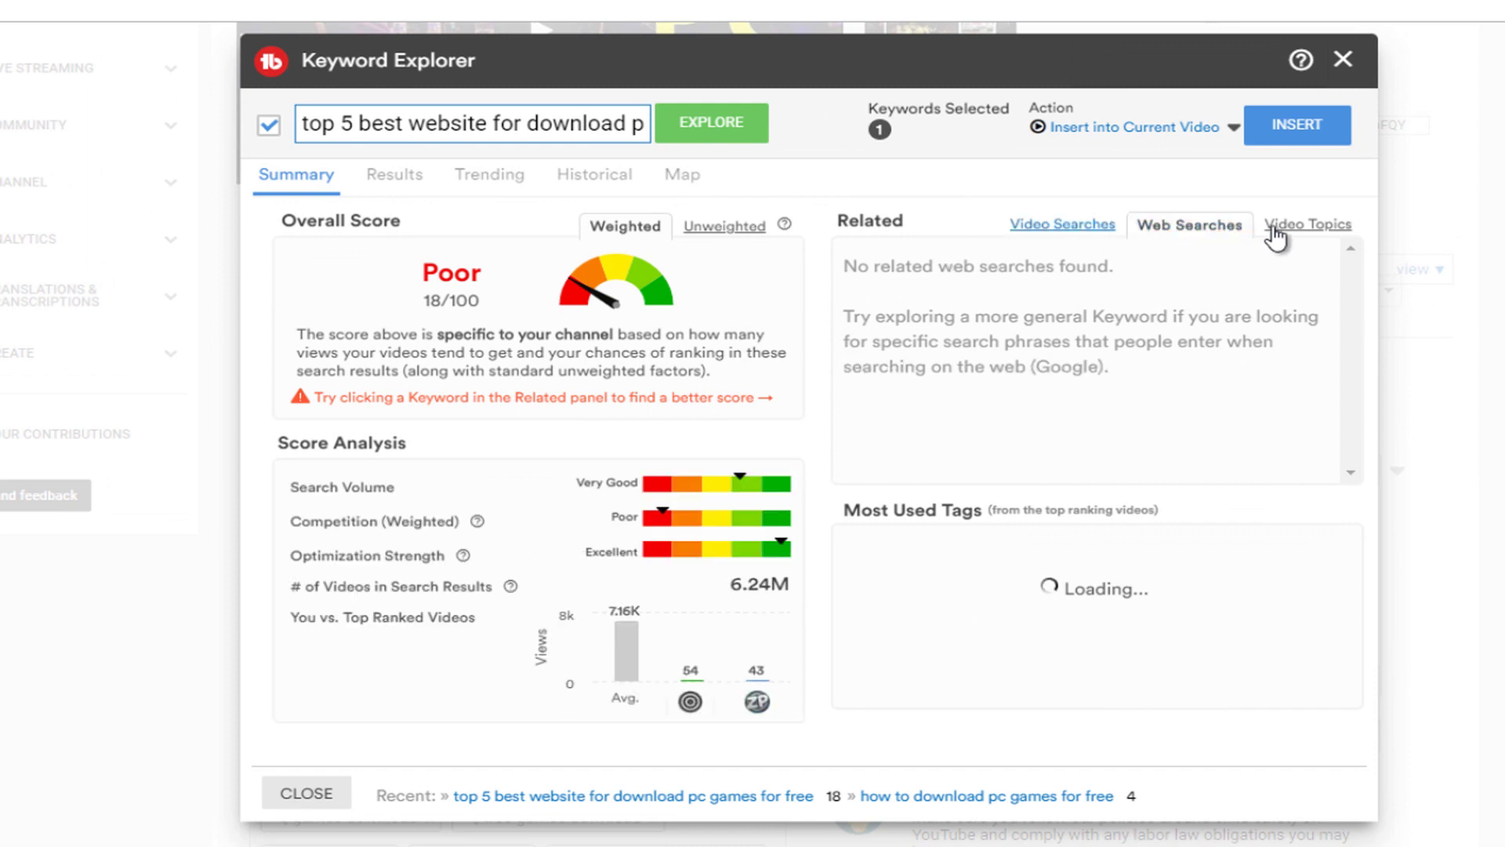
click(1307, 225)
click(1343, 58)
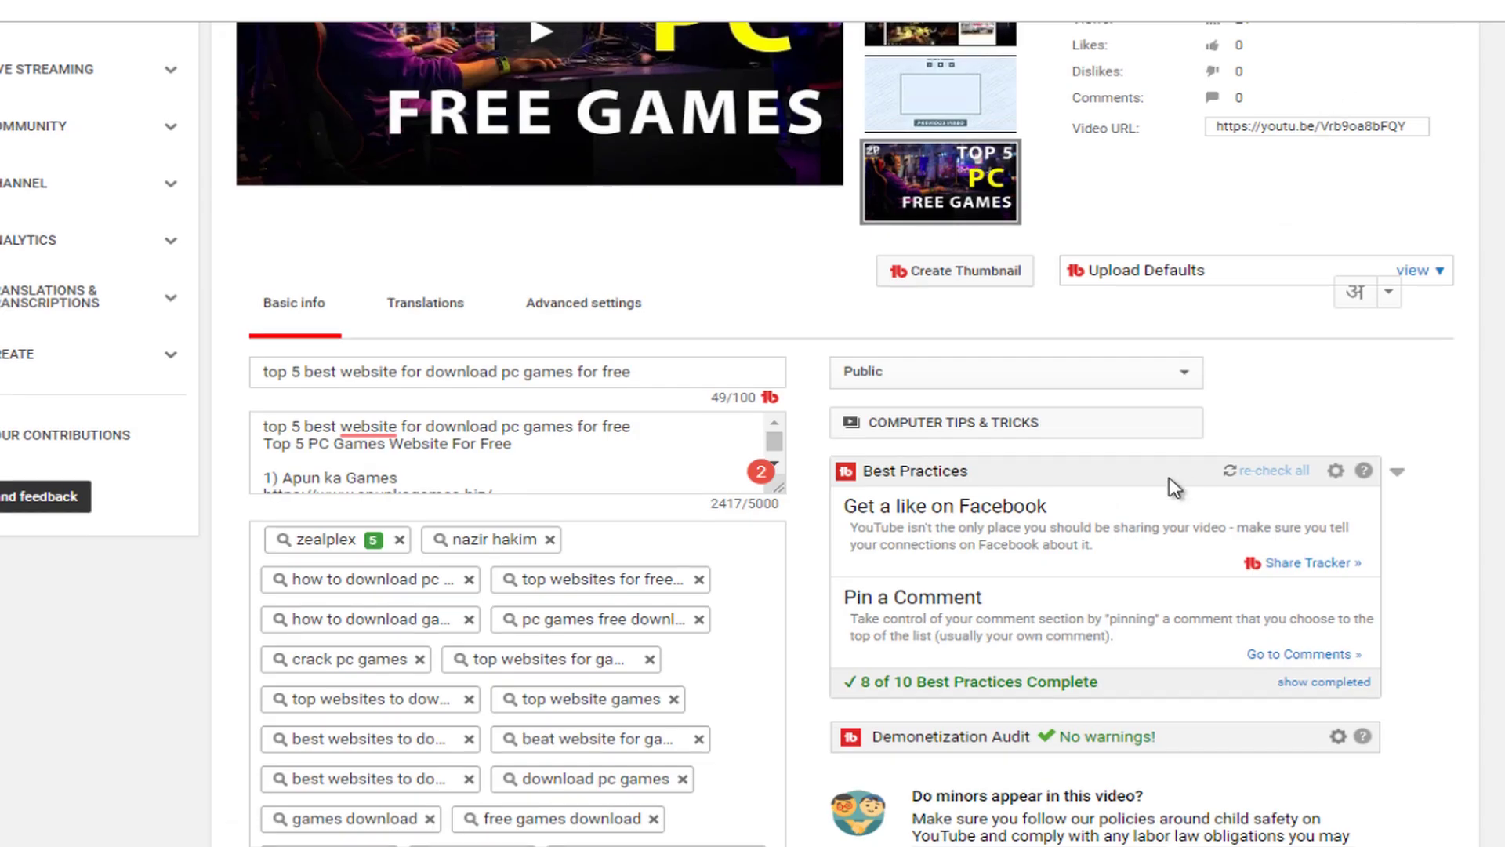
- Capitalize the title to start with 'Top' and attempt a save, which warns 'Your tags are too long.'
scroll(1003, 541, up, 5)
click(268, 740)
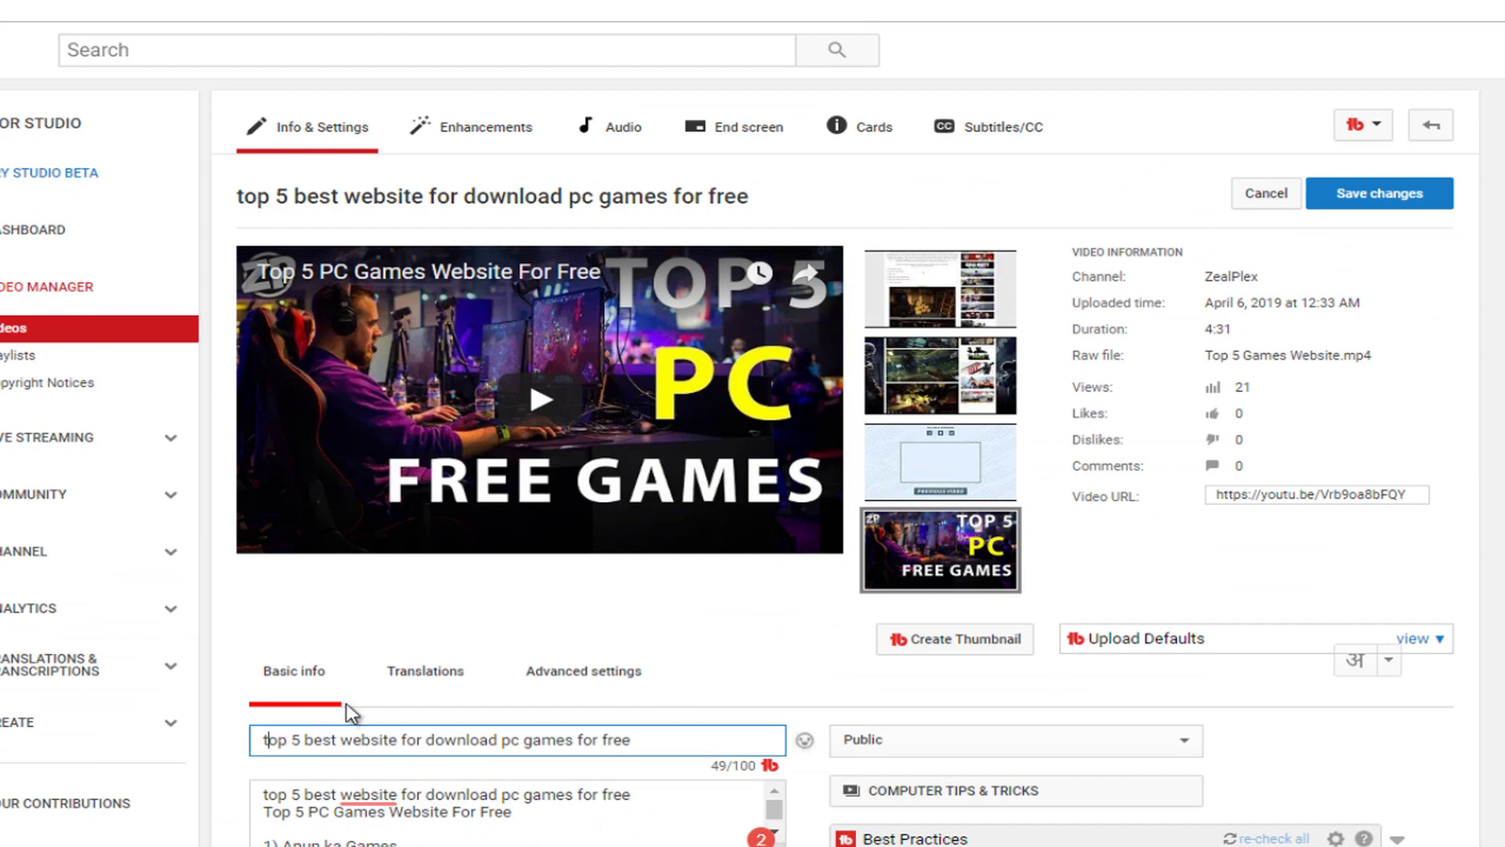
key(BackSpace)
text(T)
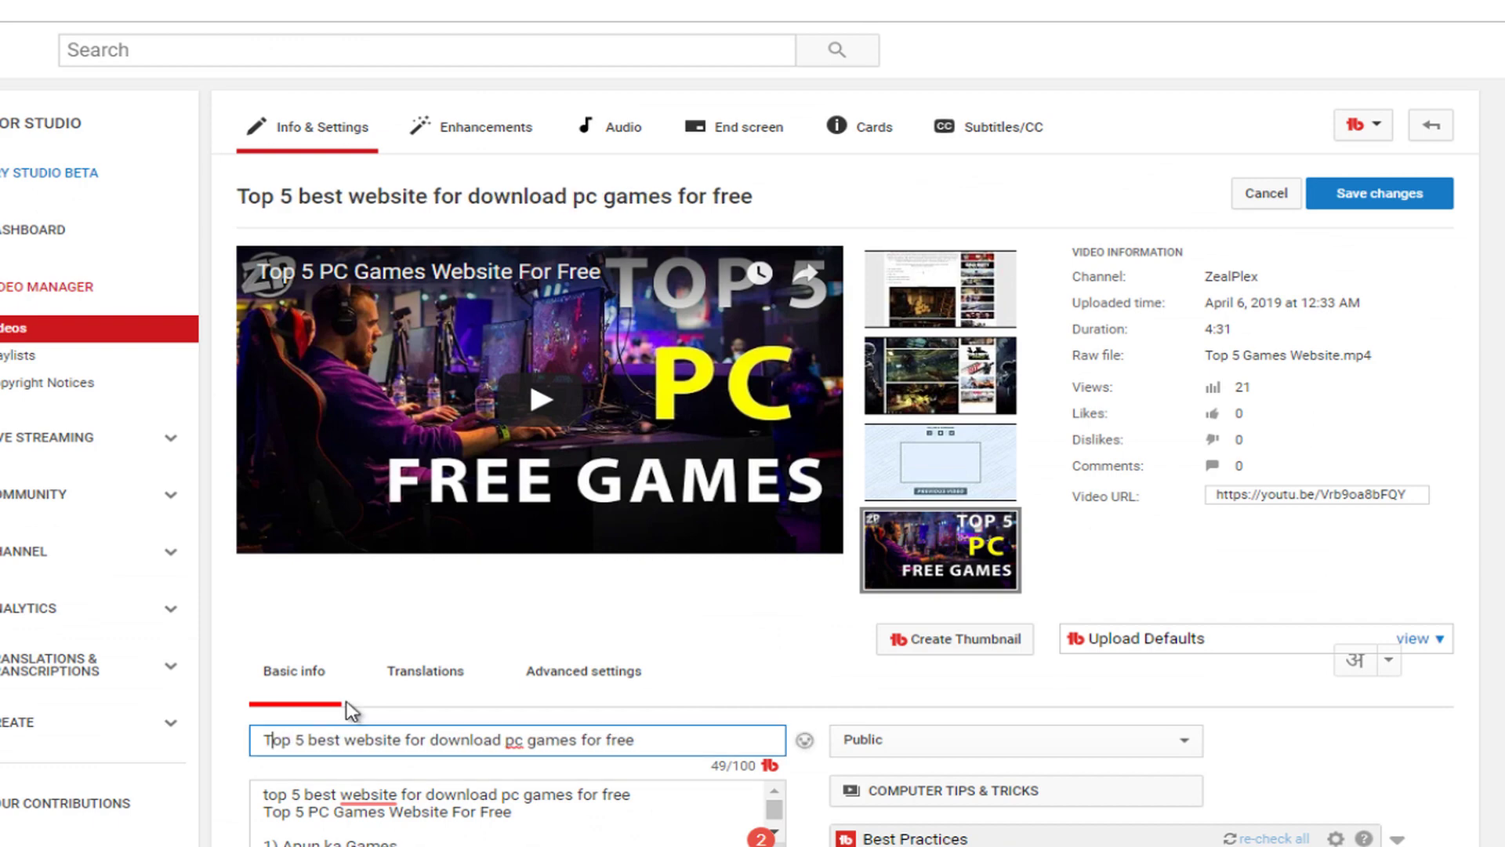
key(Right)
key(Right)
key(Right)
key(Right)
key(Right)
key(Right)
key(Right)
key(Right)
key(Right)
key(Right)
key(Right)
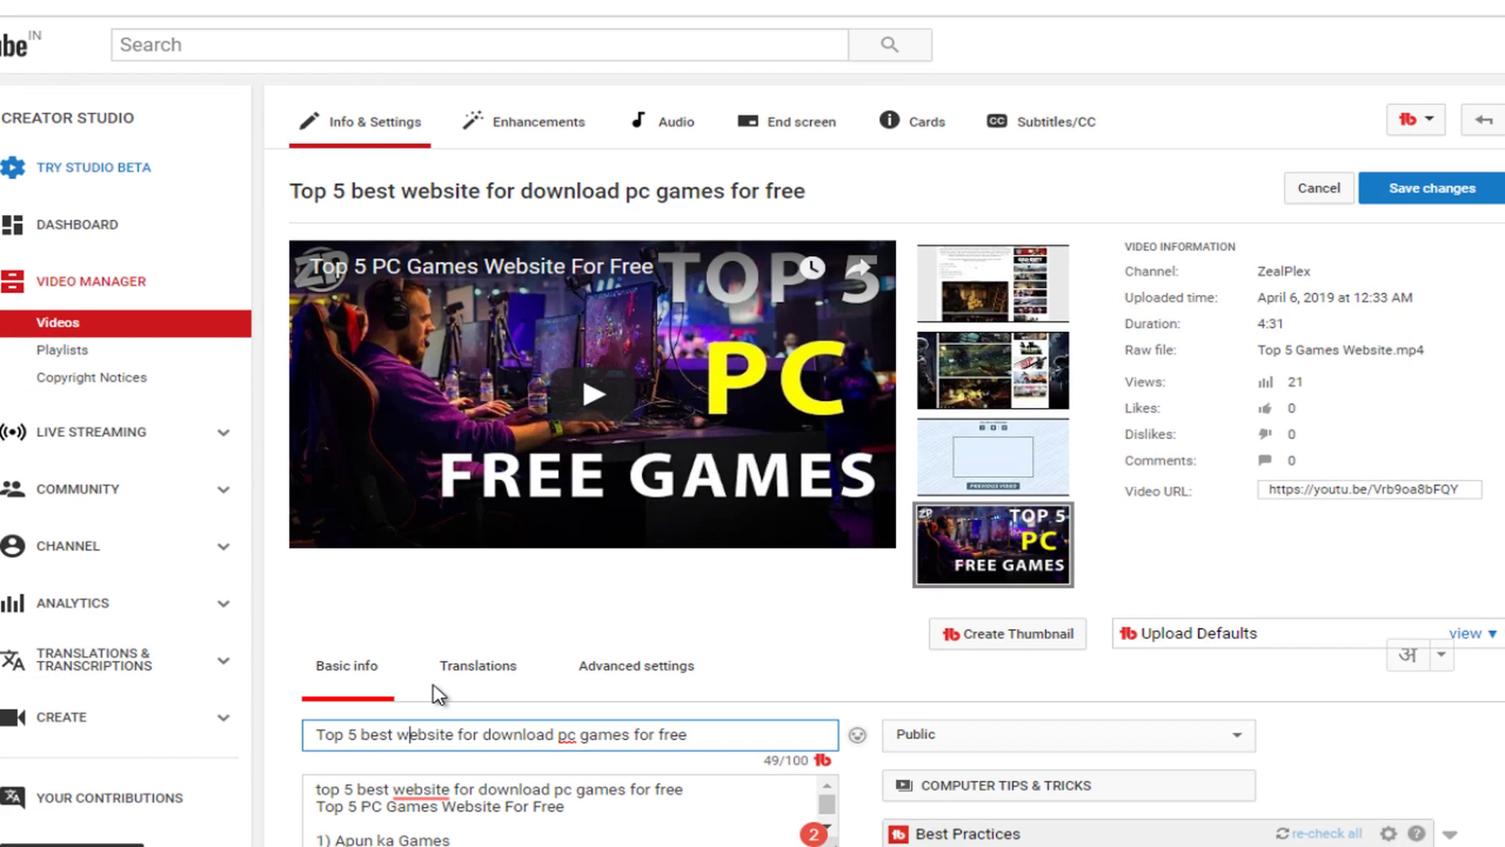
click(1440, 191)
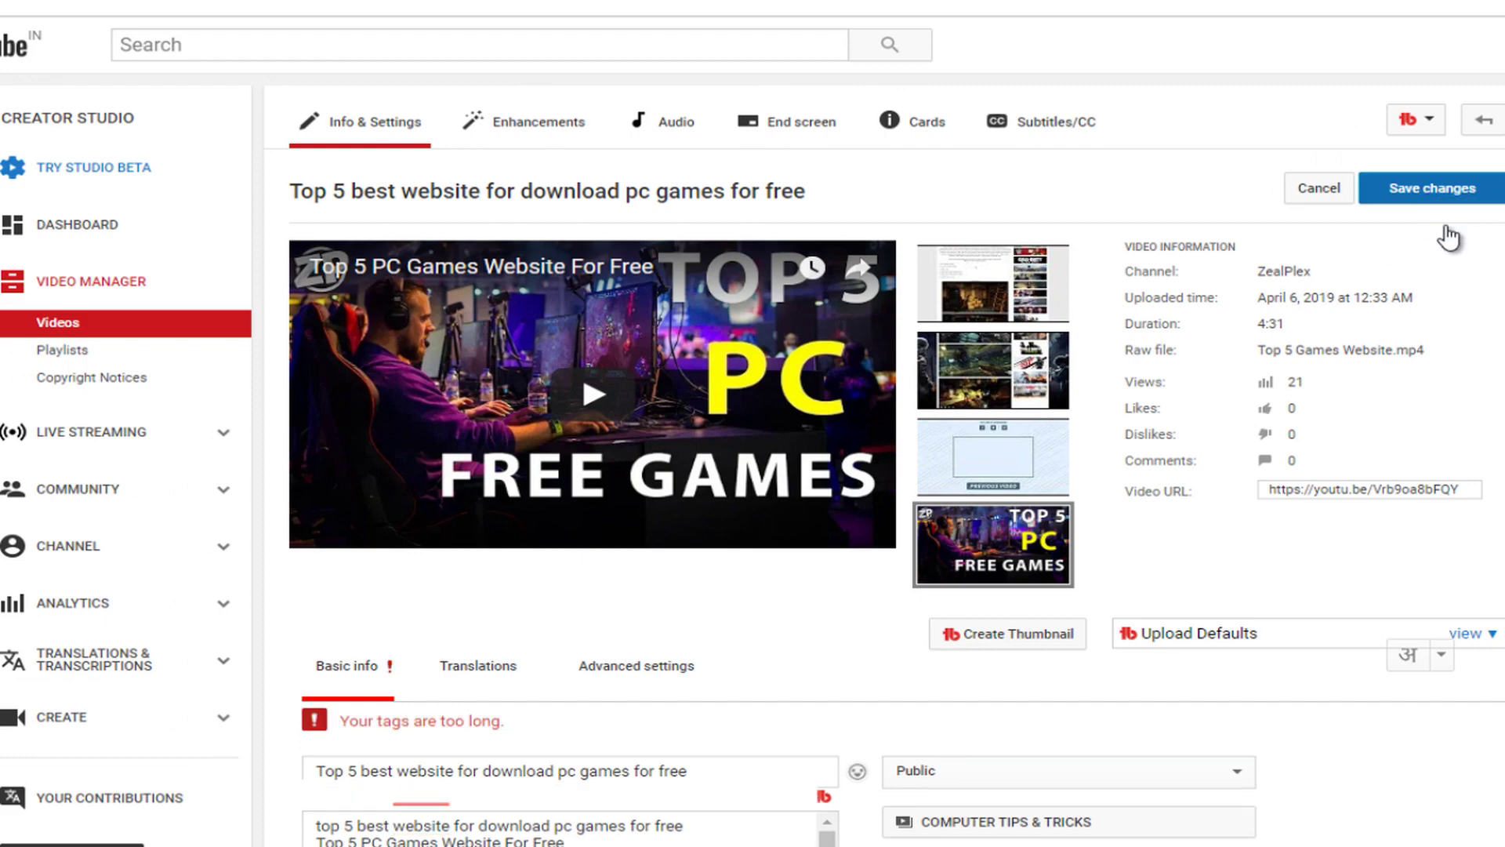
- Delete the repeated 'how to download pc…' tags, cutting the tag counter to 936
scroll(1066, 593, down, 20)
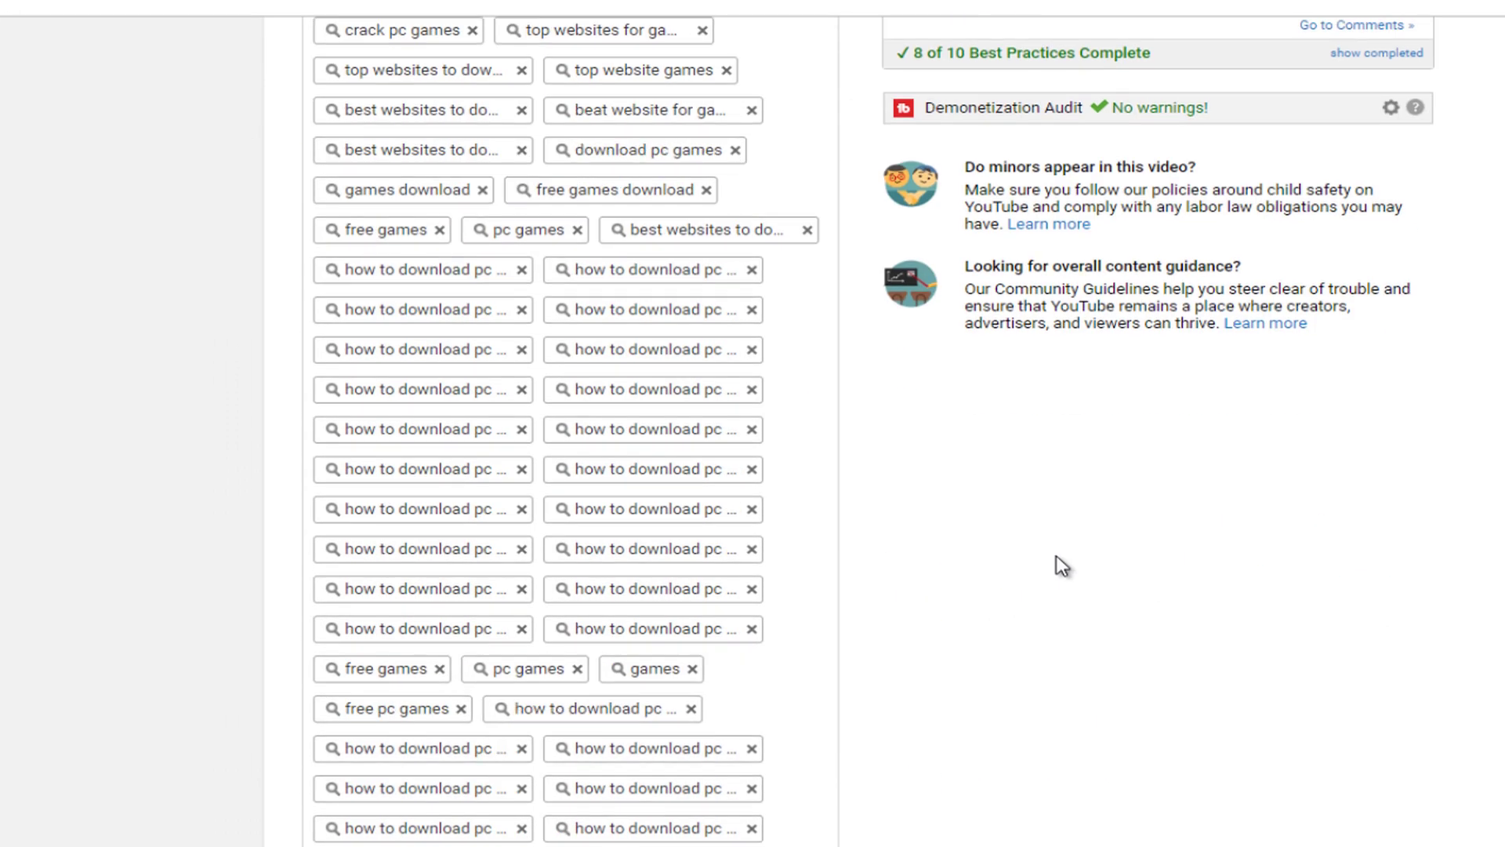
scroll(752, 478, up, 7)
click(751, 272)
click(751, 273)
click(751, 272)
click(751, 272)
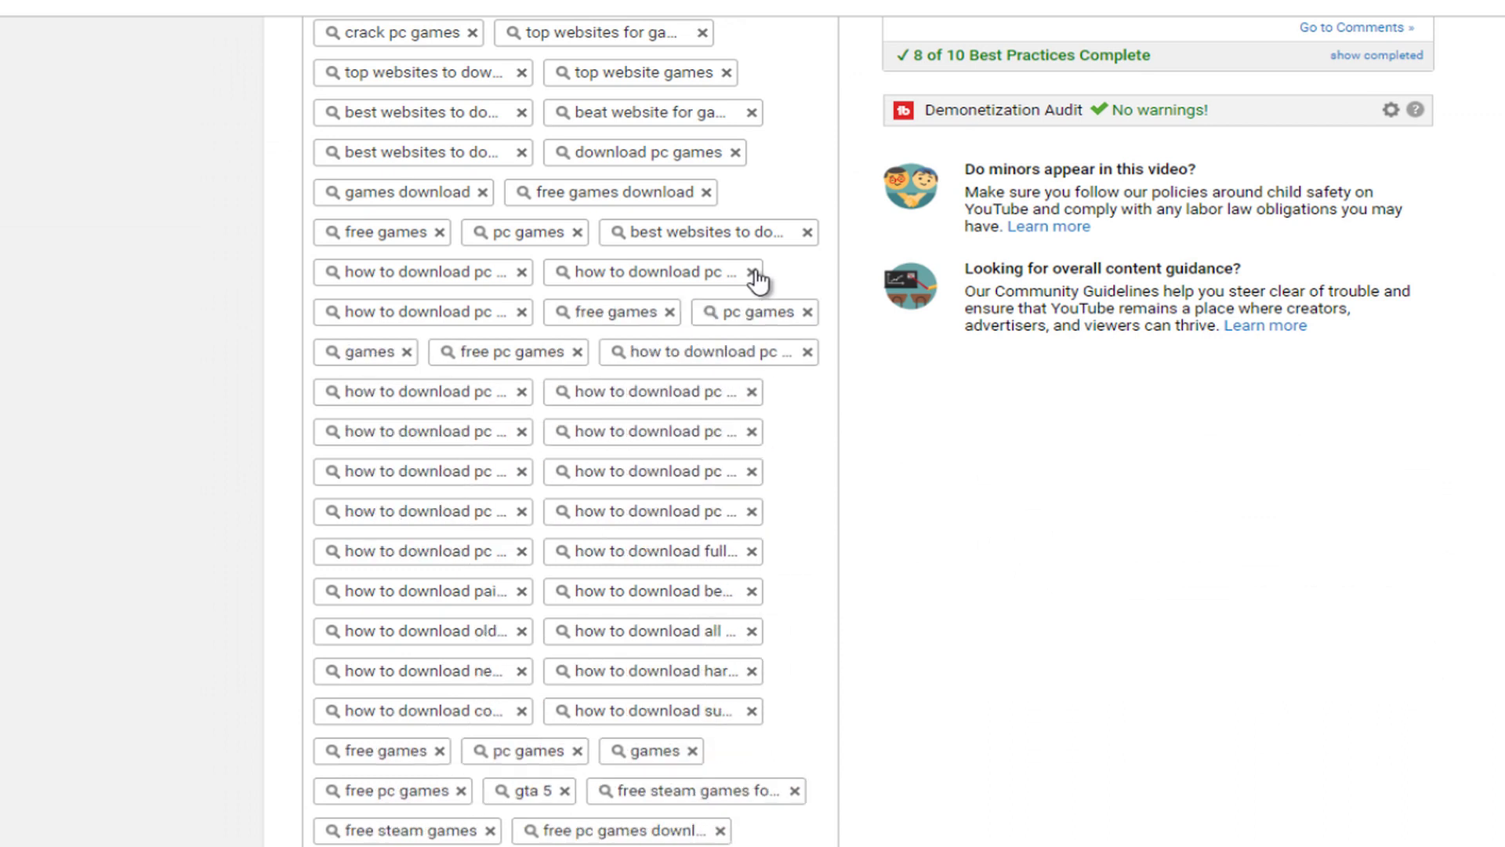
click(752, 272)
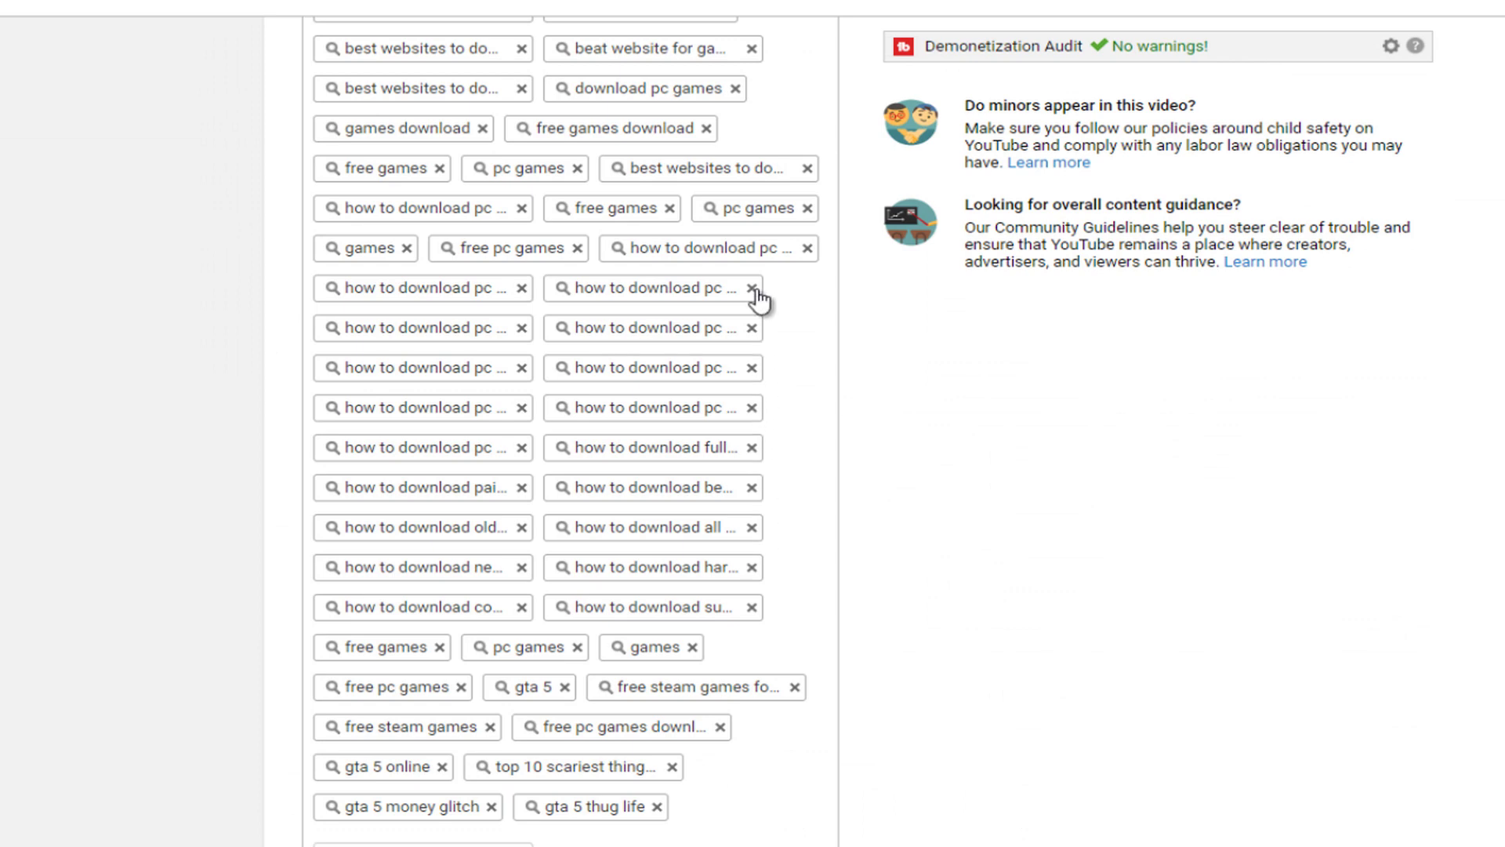
click(752, 289)
click(752, 289)
click(751, 288)
click(752, 289)
click(752, 289)
click(752, 288)
click(752, 289)
click(752, 289)
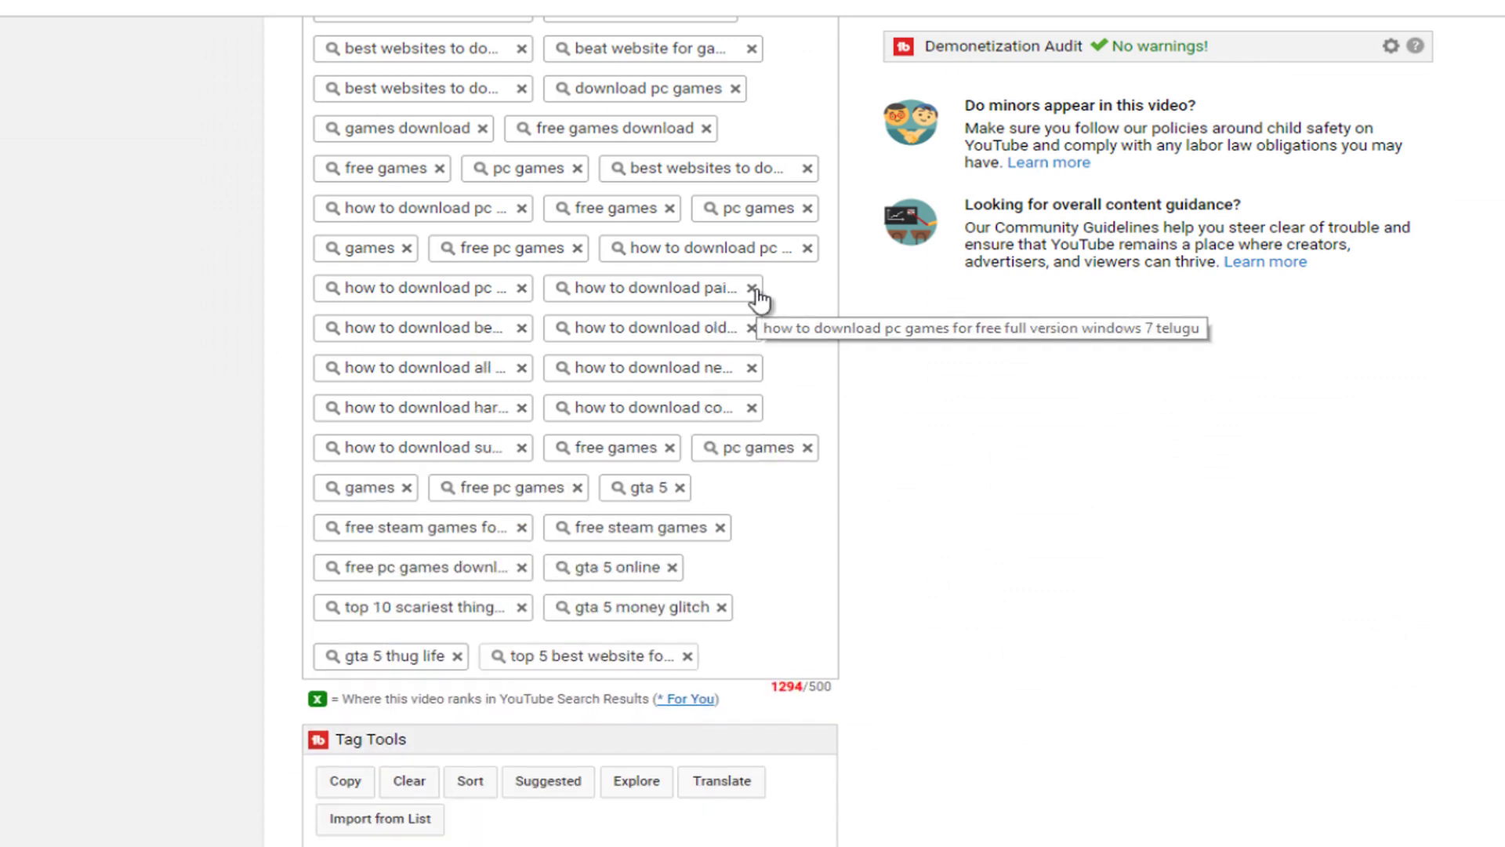
click(752, 289)
click(752, 288)
click(751, 288)
click(752, 289)
click(752, 289)
click(752, 289)
click(752, 289)
click(752, 289)
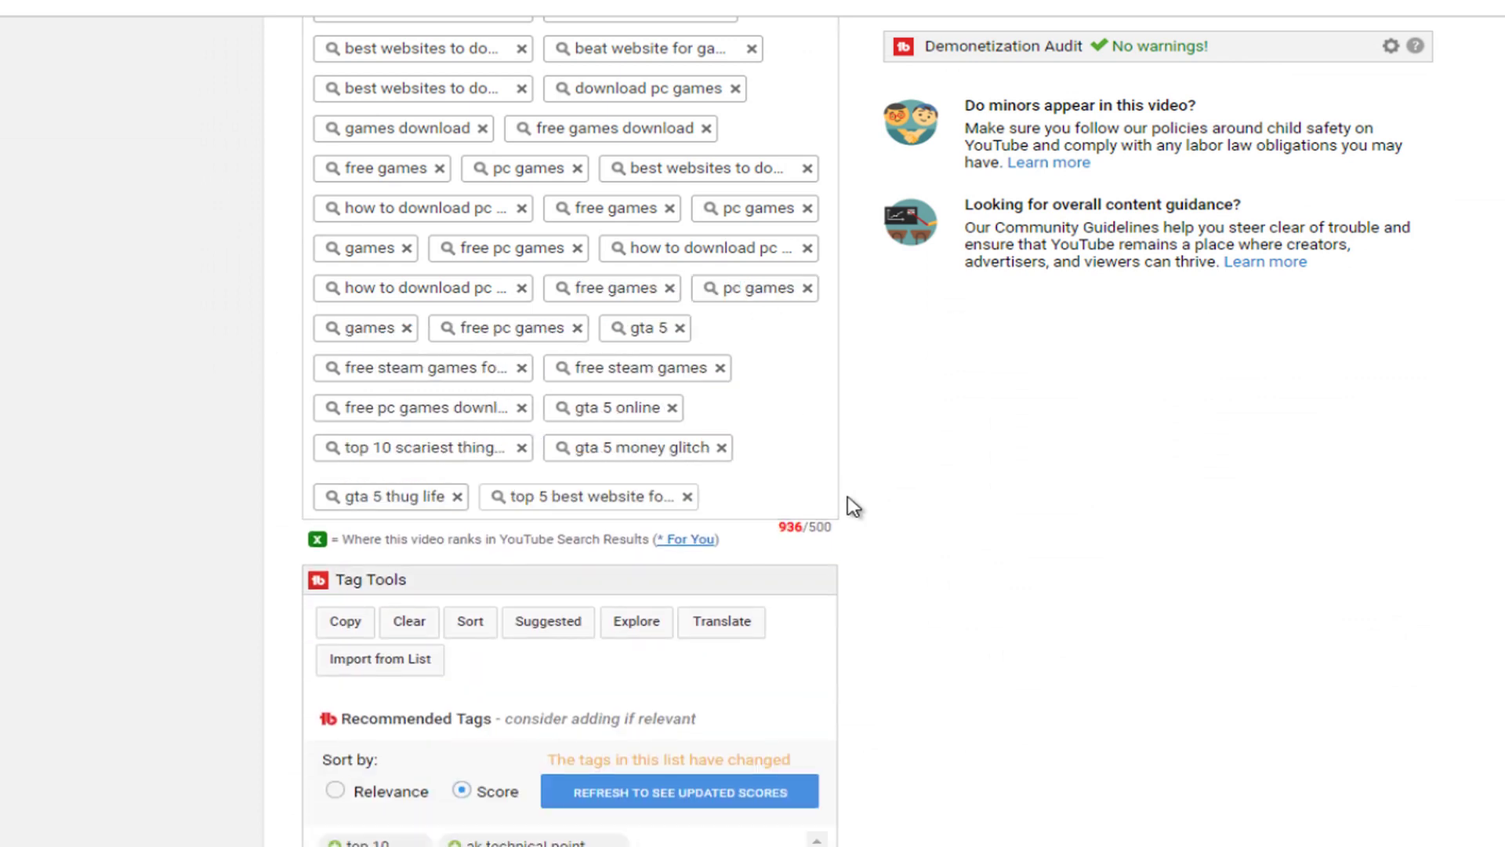
scroll(853, 505, up, 7)
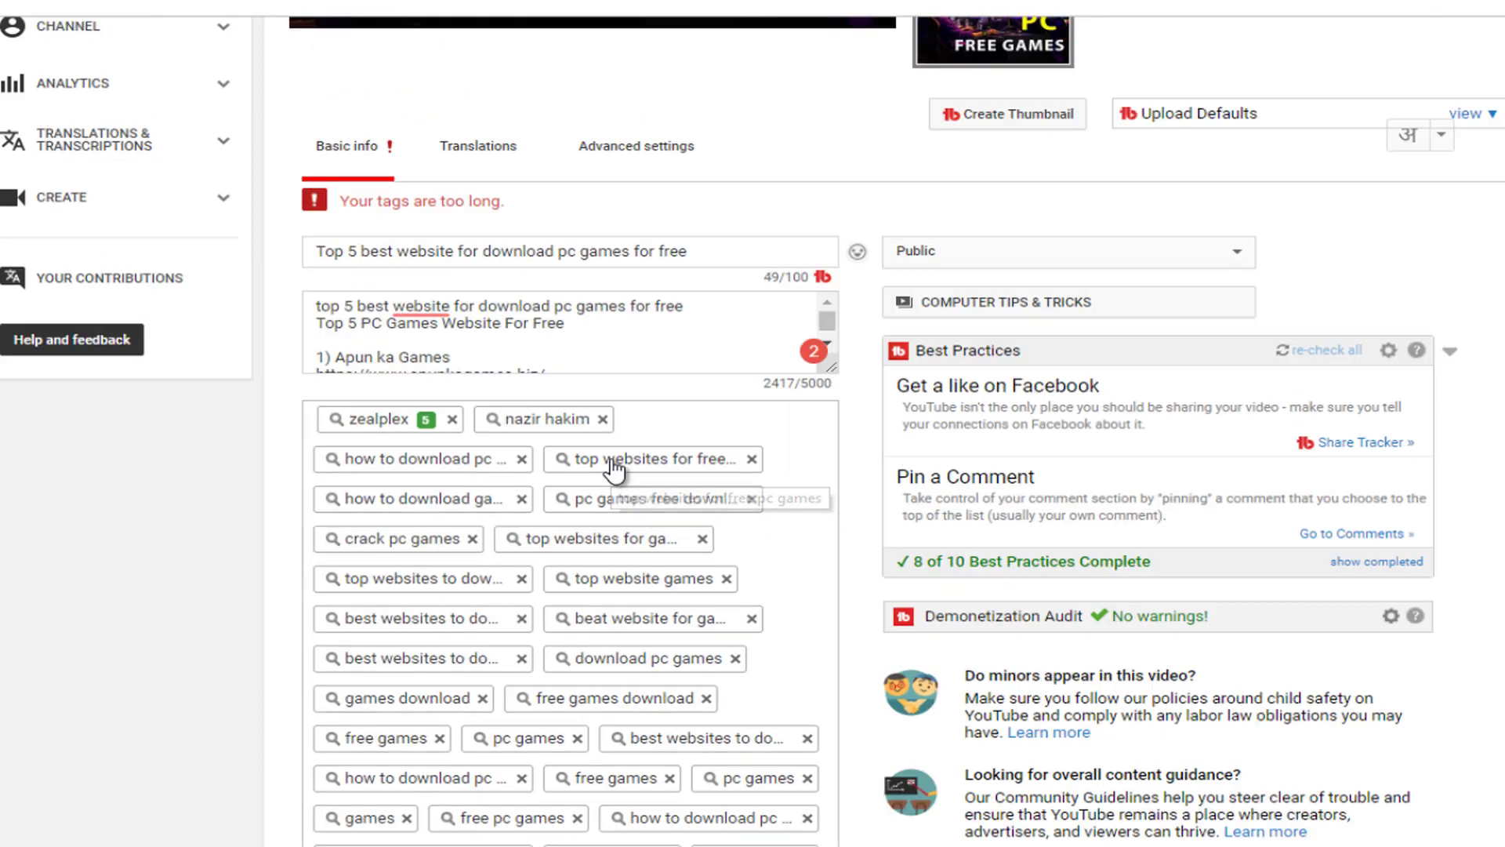
click(638, 468)
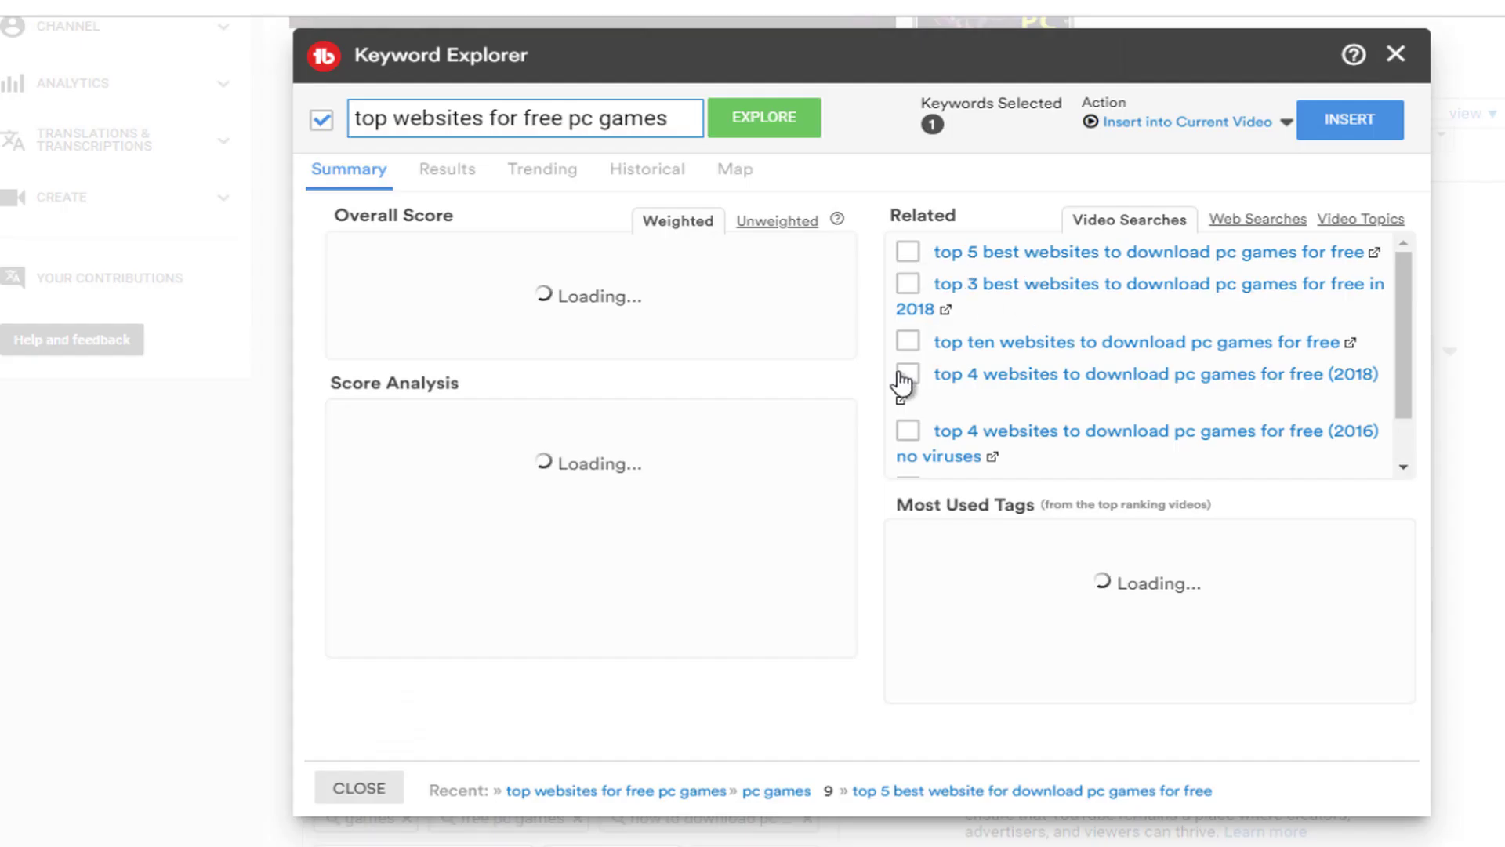
click(447, 180)
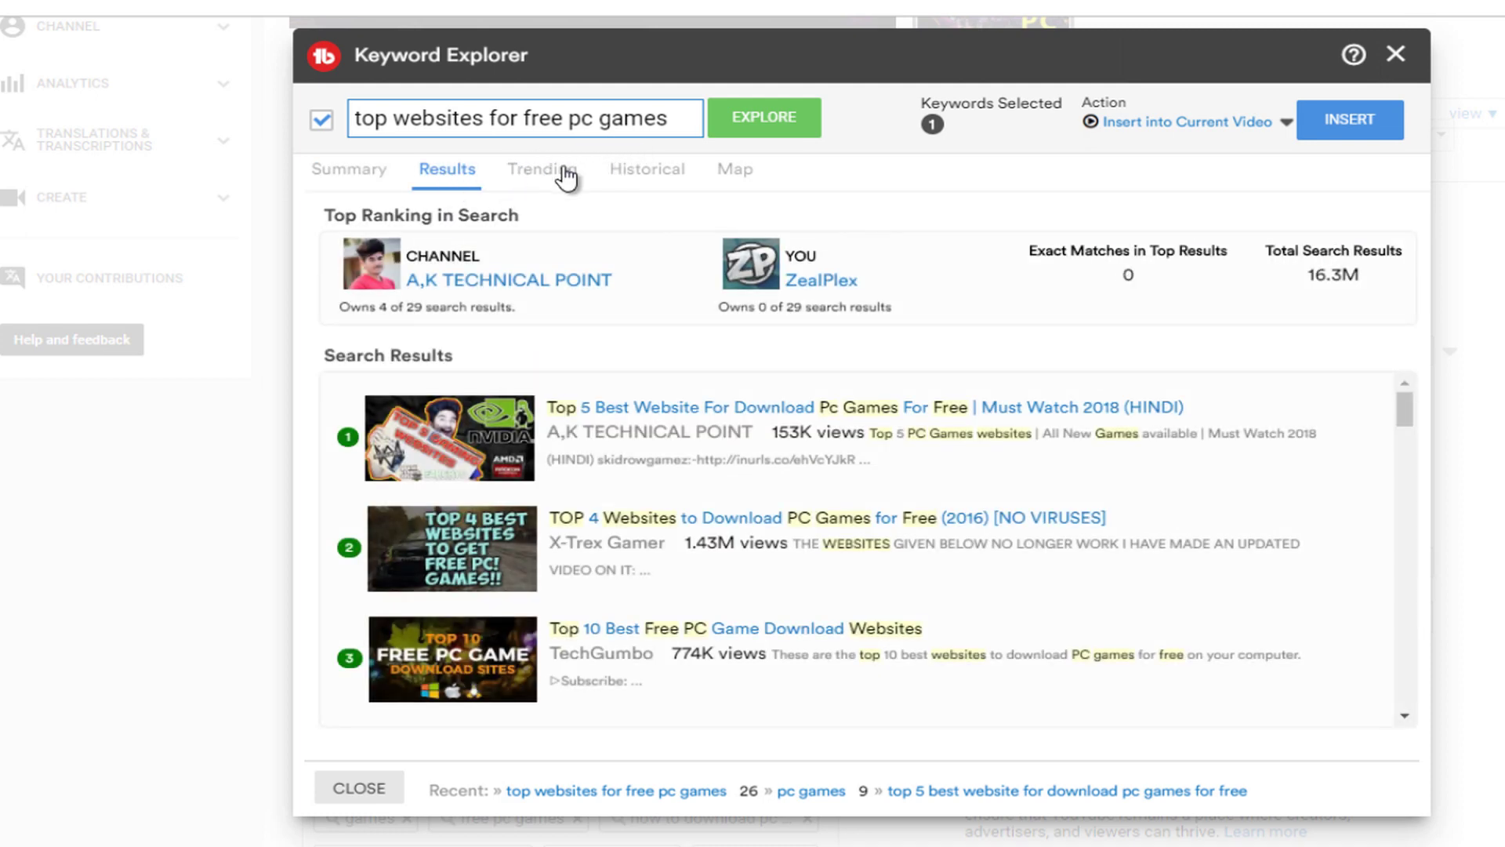
click(564, 172)
click(627, 176)
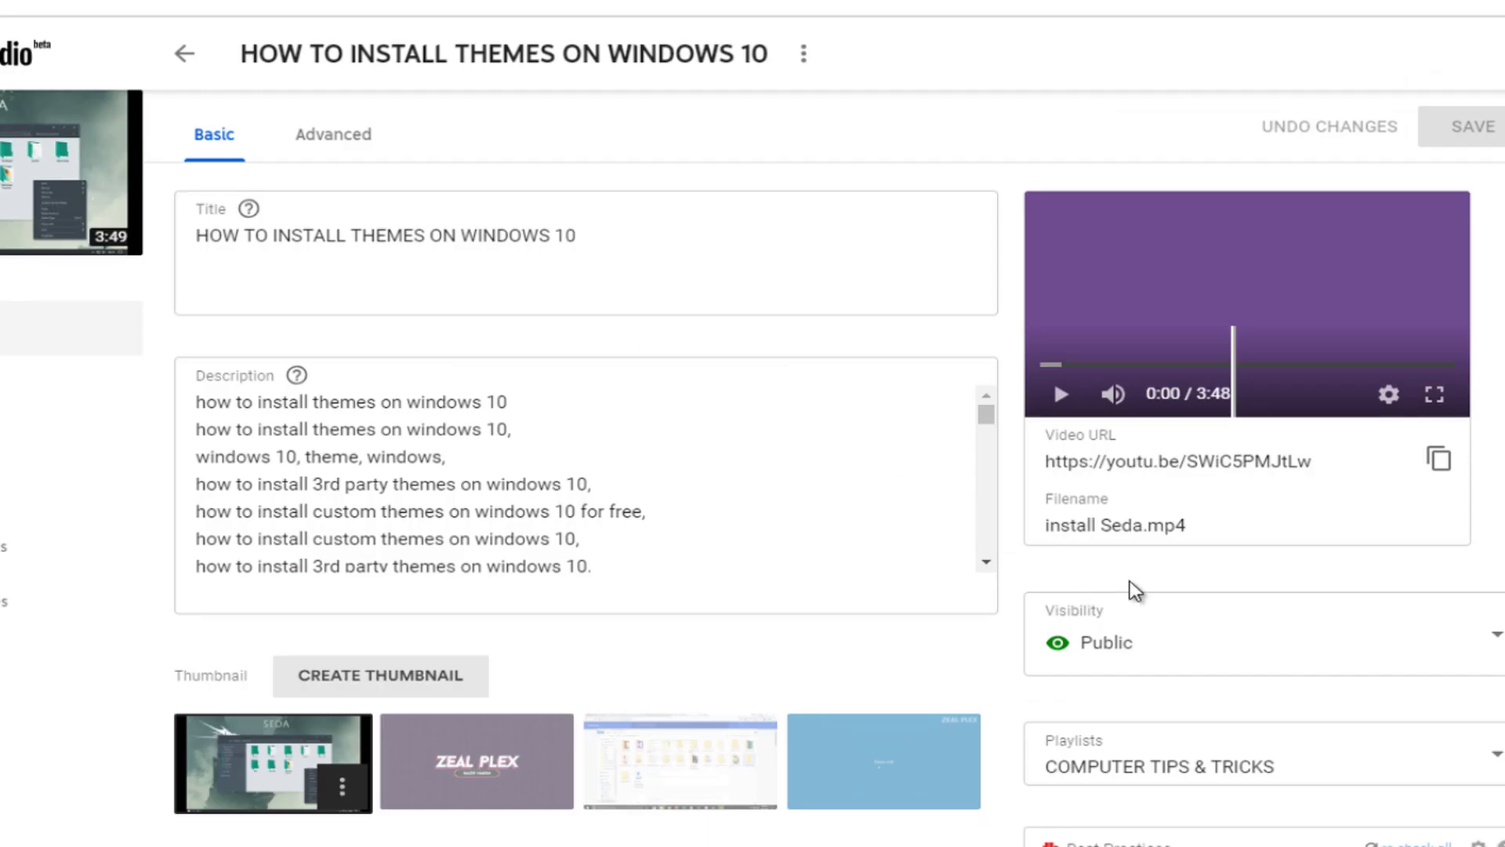
- Scroll the HOW TO INSTALL THEMES ON WINDOWS 10 details page to its Tags box and Tag Tools
scroll(1054, 380, down, 6)
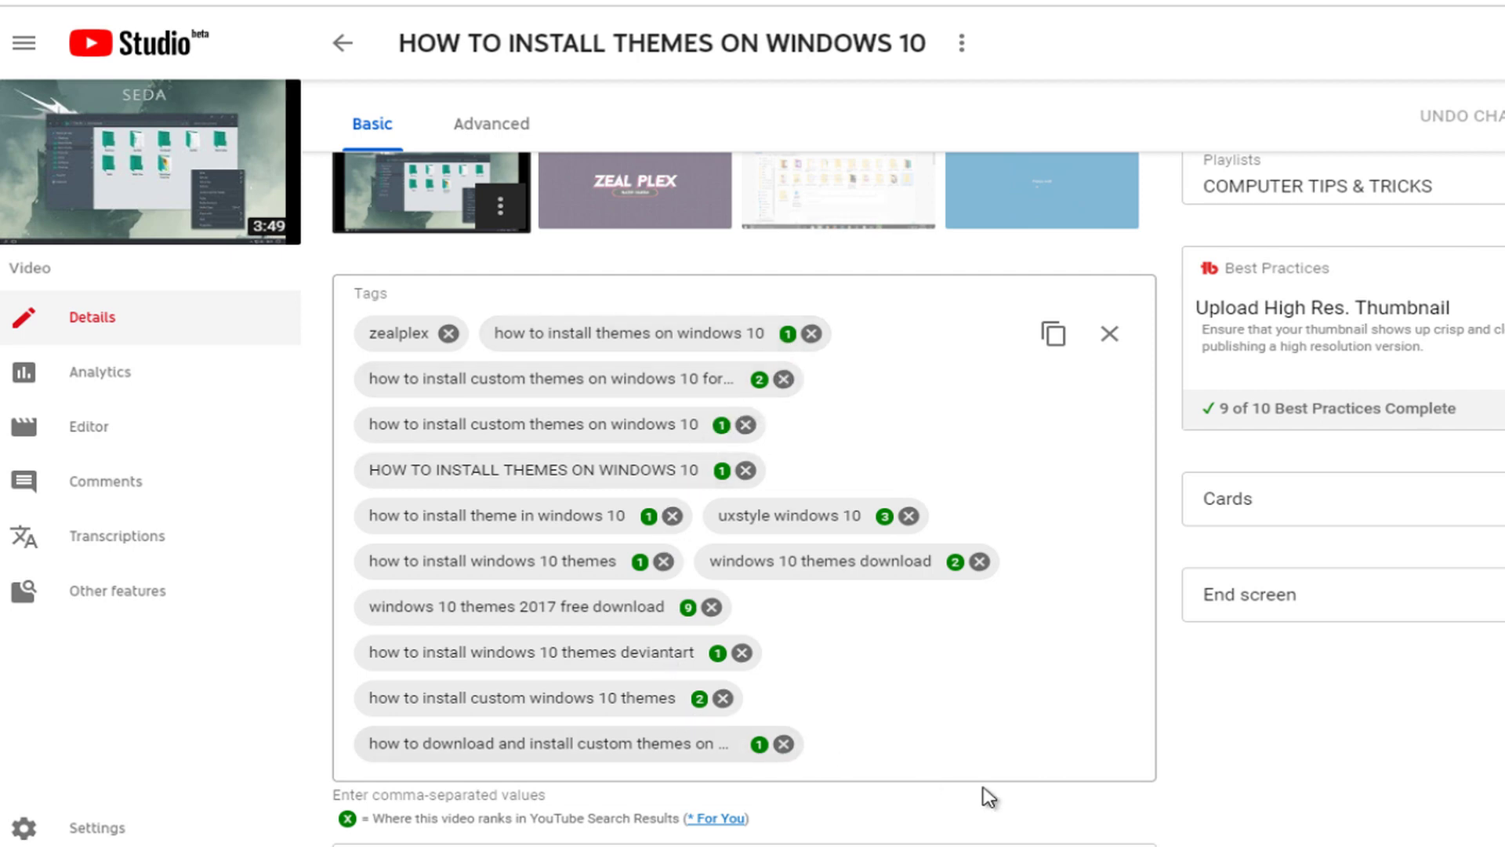
scroll(744, 502, down, 7)
scroll(744, 502, up, 10)
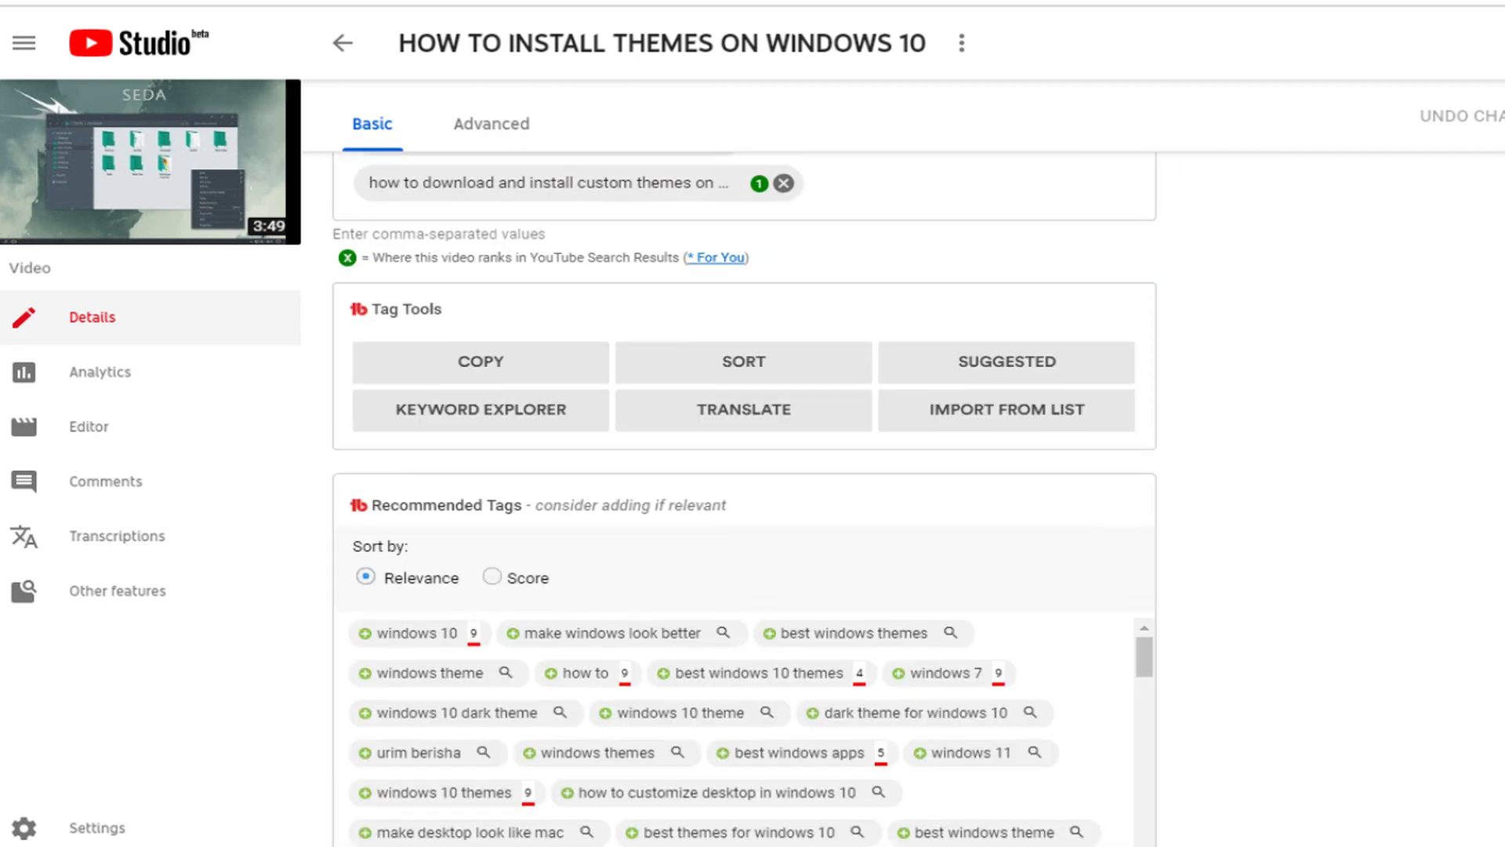